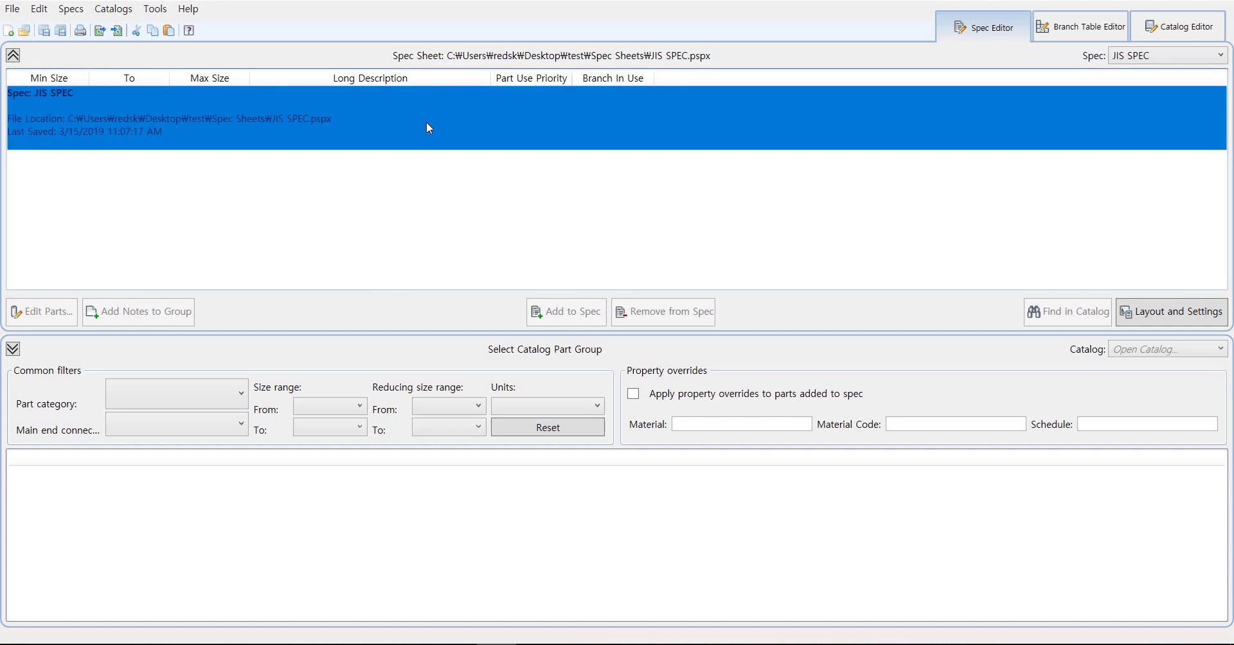
Open the catalog JIS JPI Pipes and Fittings I.pcat from the CPak JIS JPI Piping EN content folder.
click(1165, 360)
click(1146, 371)
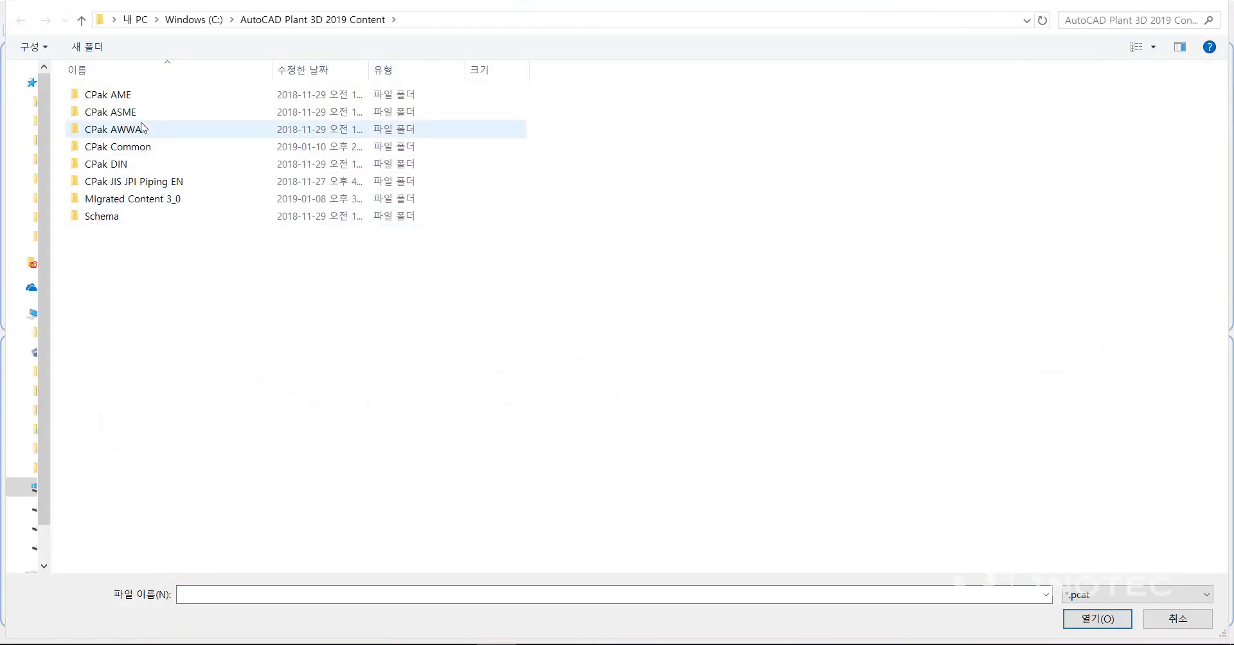
click(134, 183)
double_click(134, 183)
double_click(152, 96)
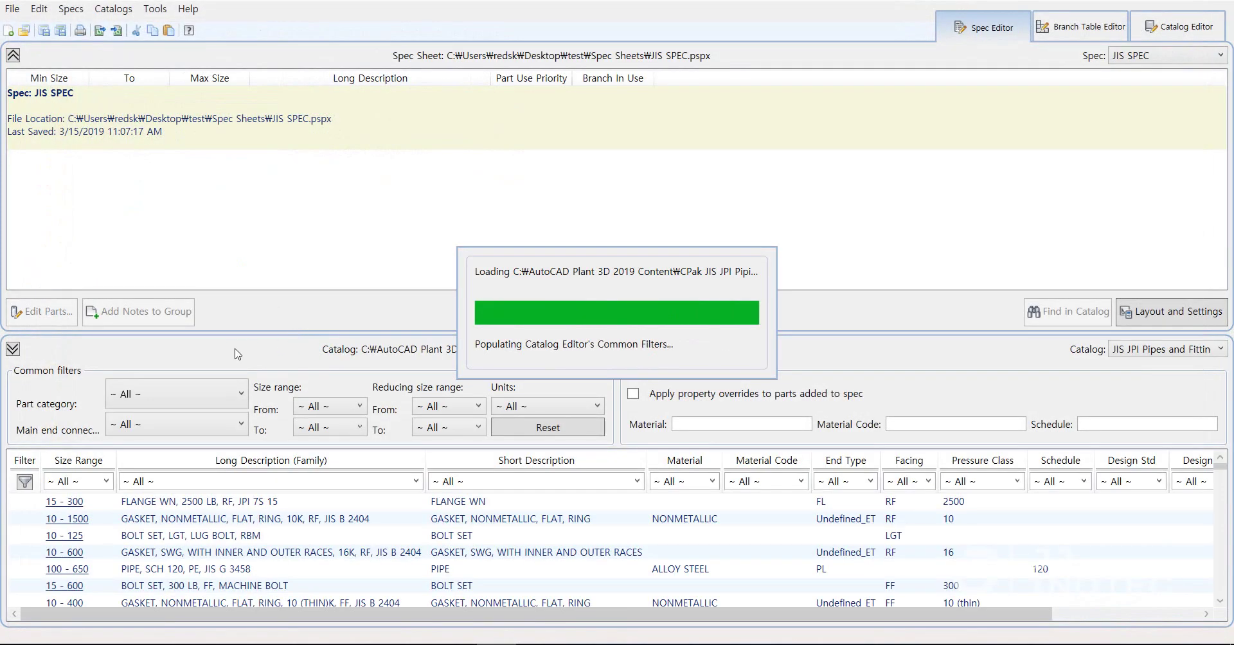
Filter the catalog to the Pipe part category with a size range from 50 to 100.
click(205, 400)
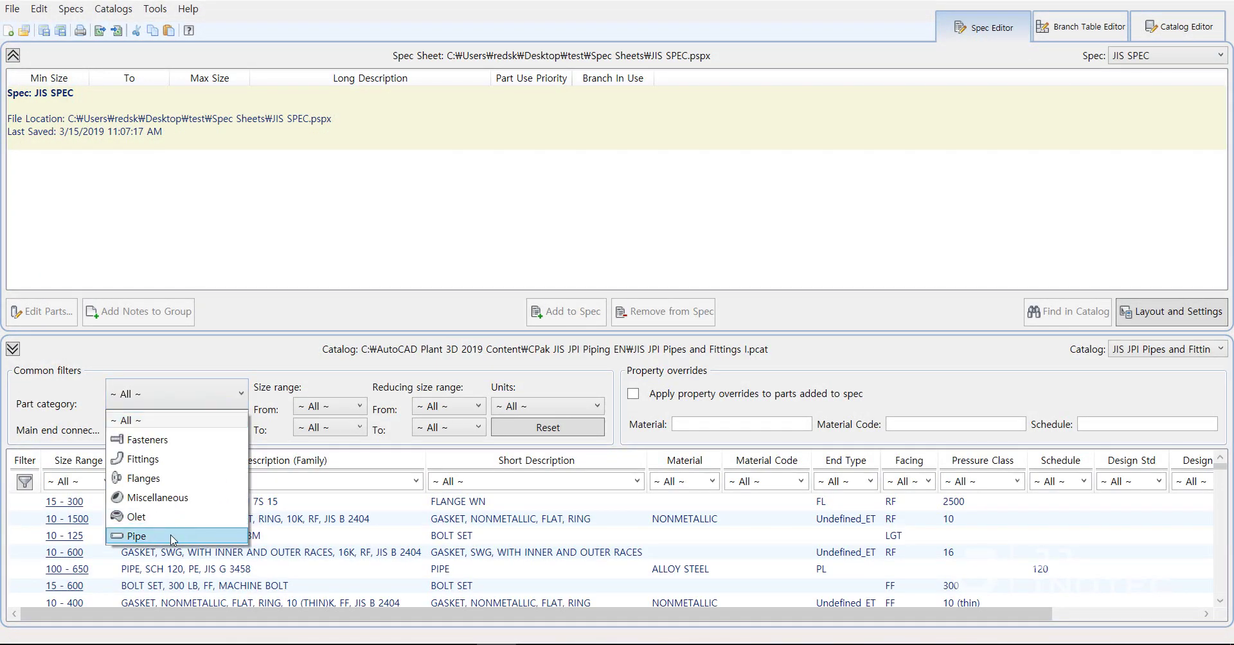
click(187, 536)
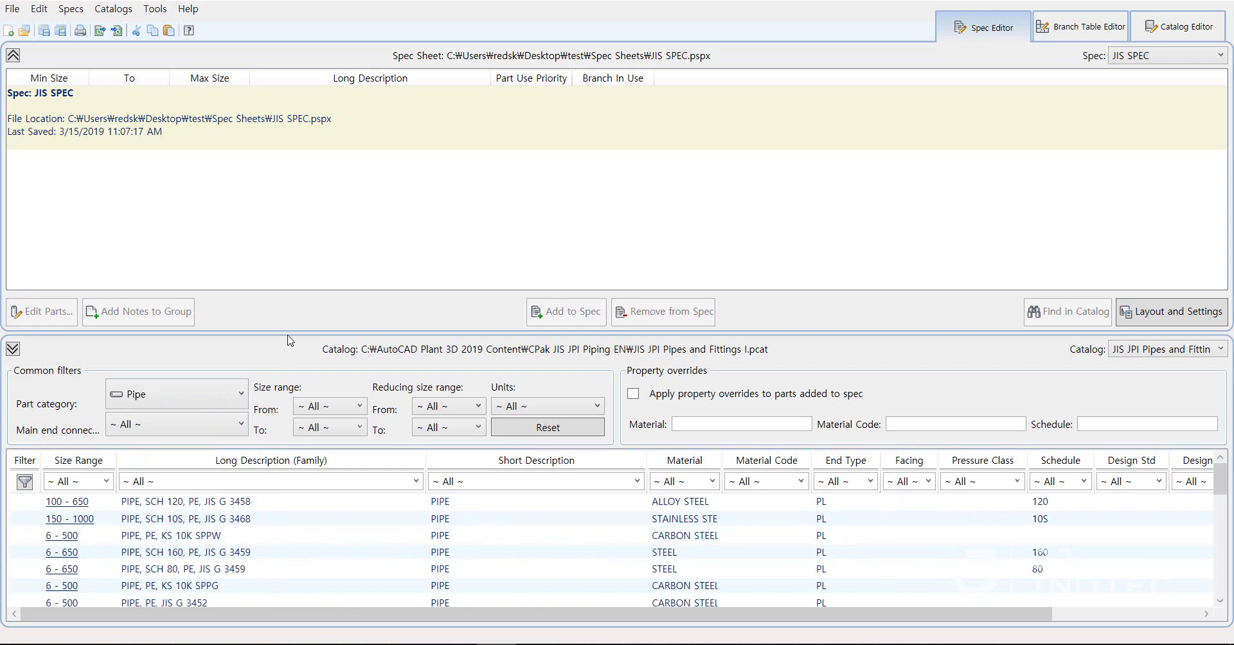
drag(288, 331, 275, 250)
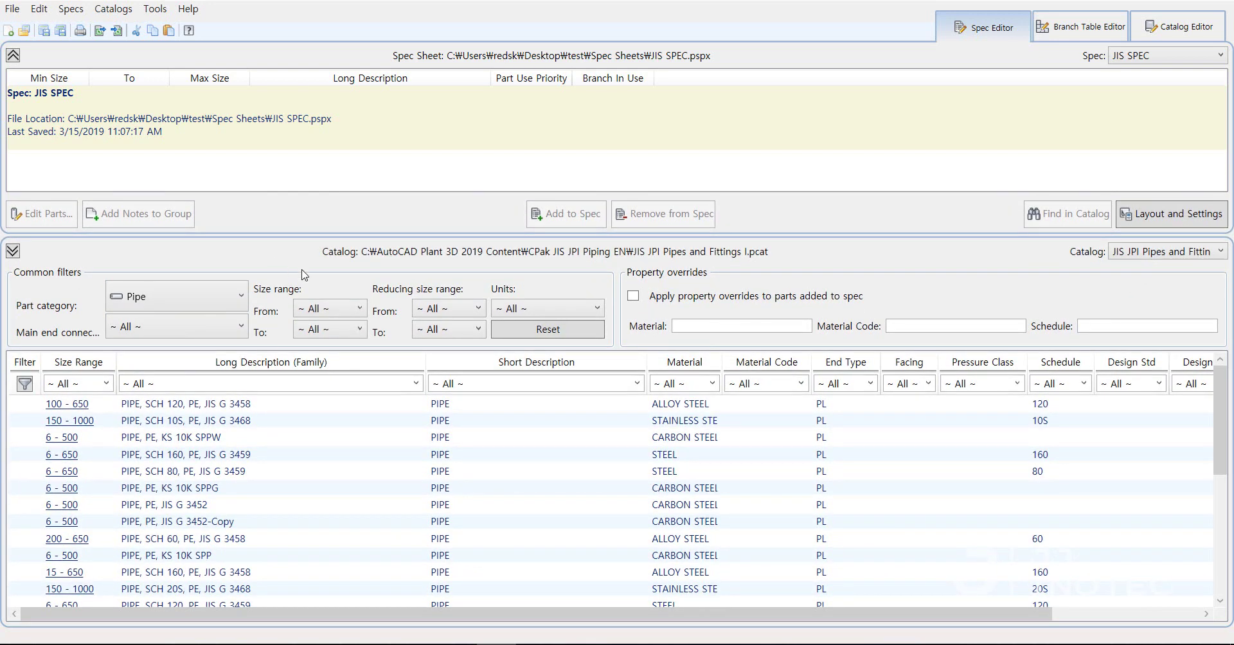
click(334, 320)
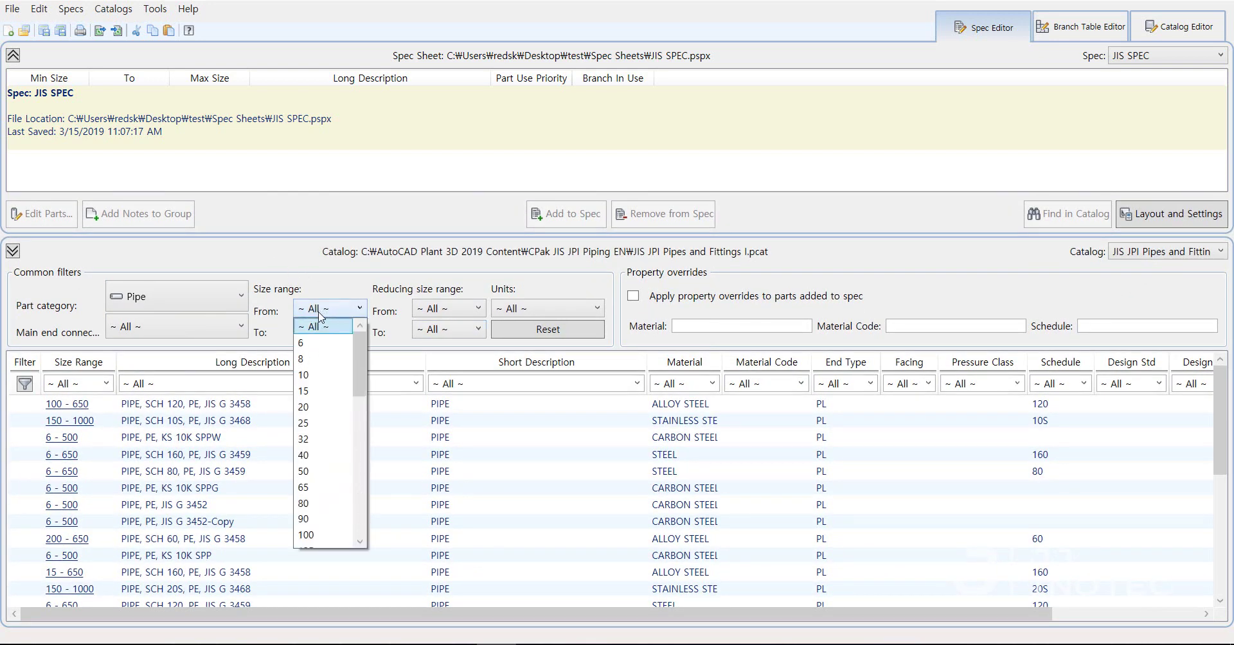
click(323, 476)
click(351, 331)
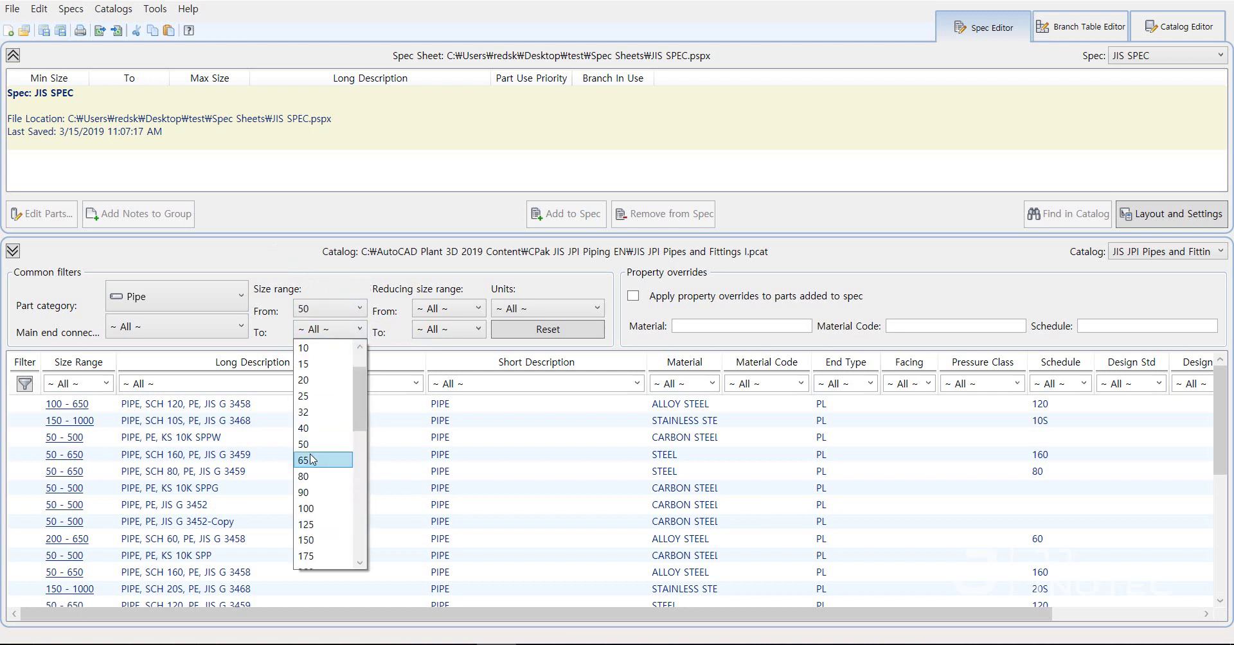
click(322, 504)
Filter to short description PIPE and material CARBON STEEL, and add PIPE, PE, JIS G 3452 to the spec.
click(598, 384)
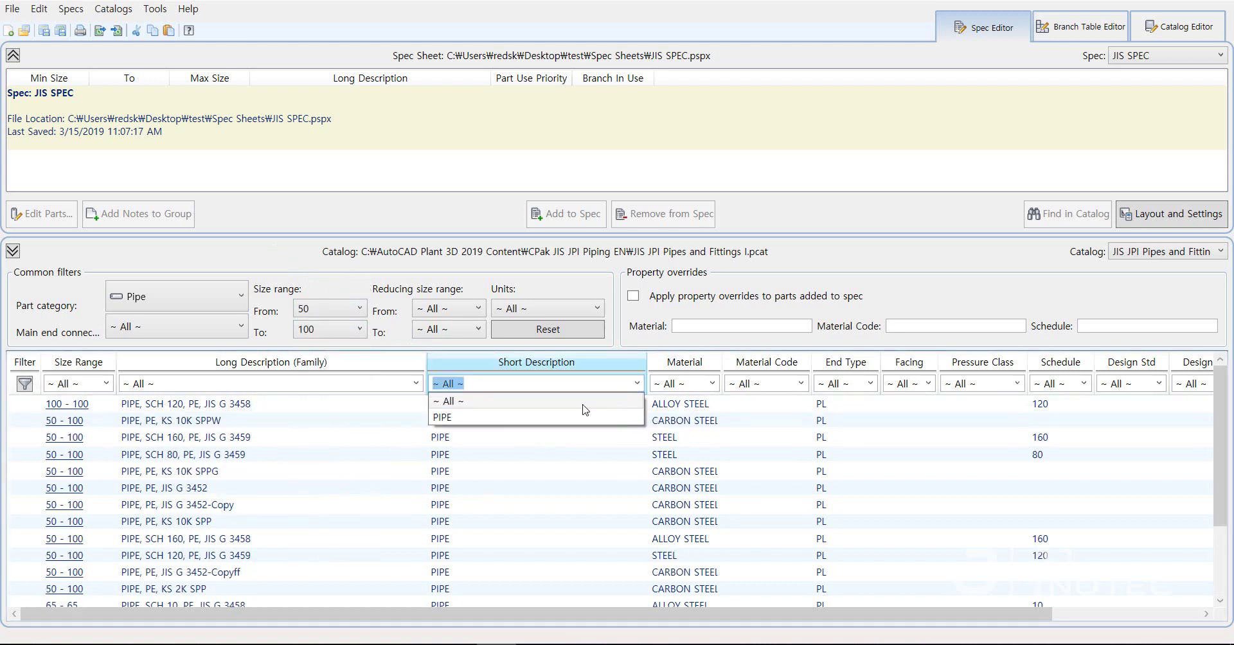
click(581, 408)
click(685, 384)
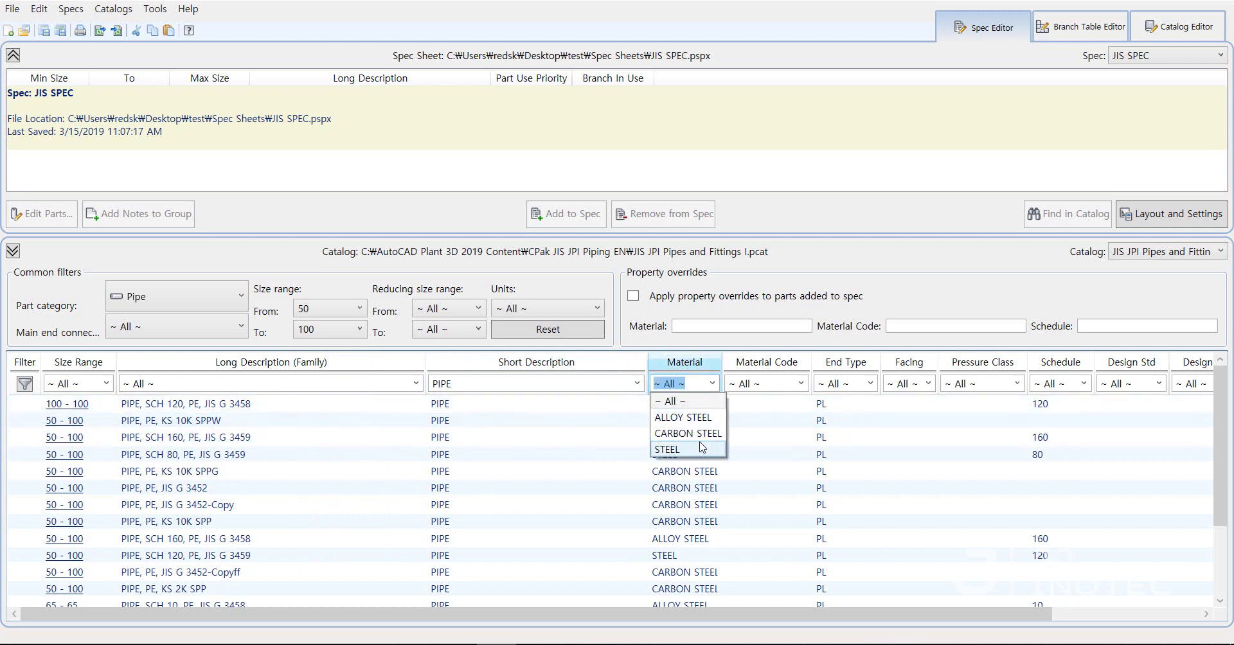
click(688, 433)
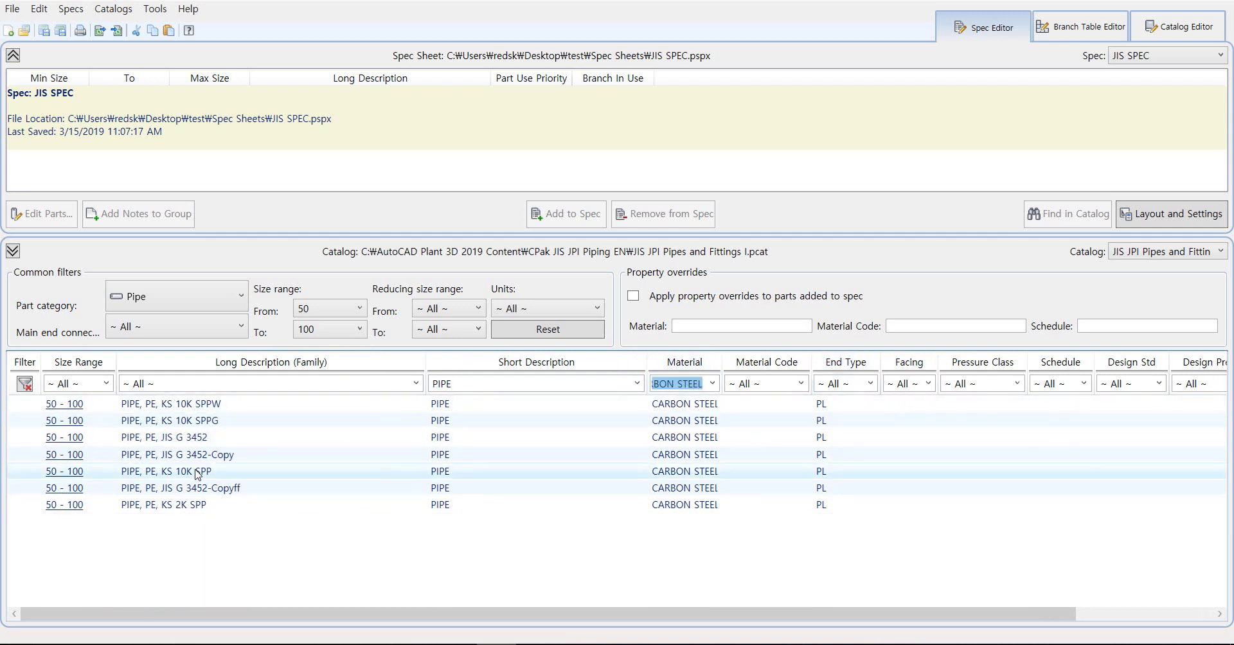
click(198, 439)
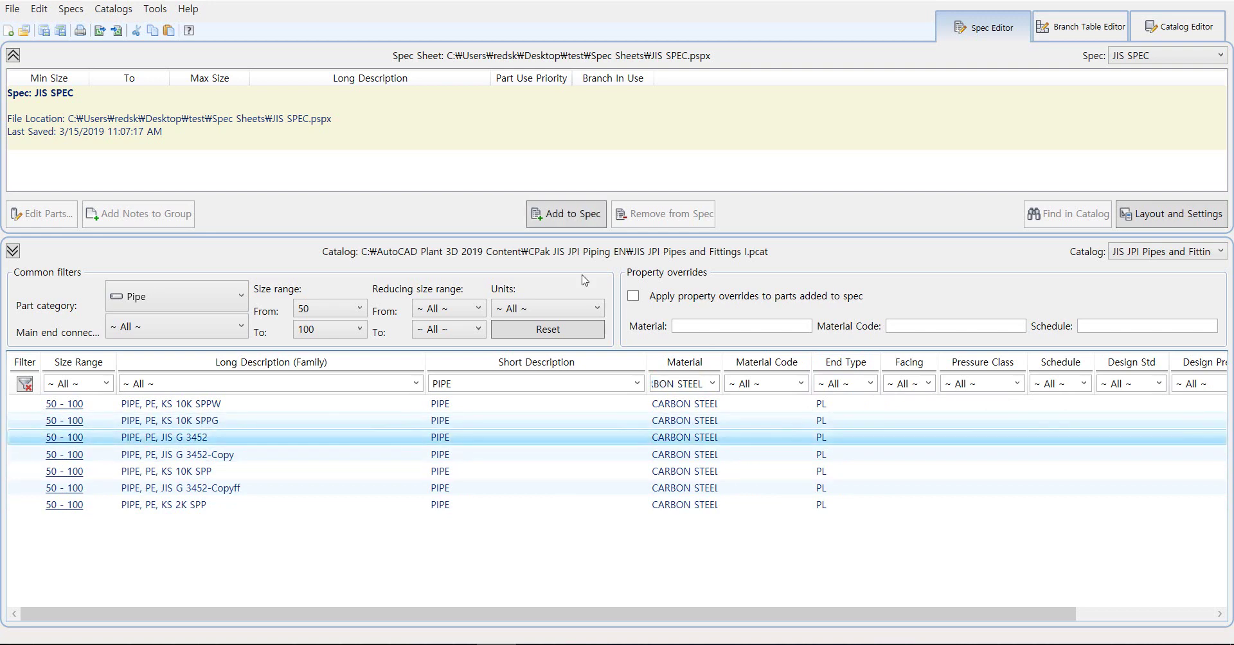
click(566, 214)
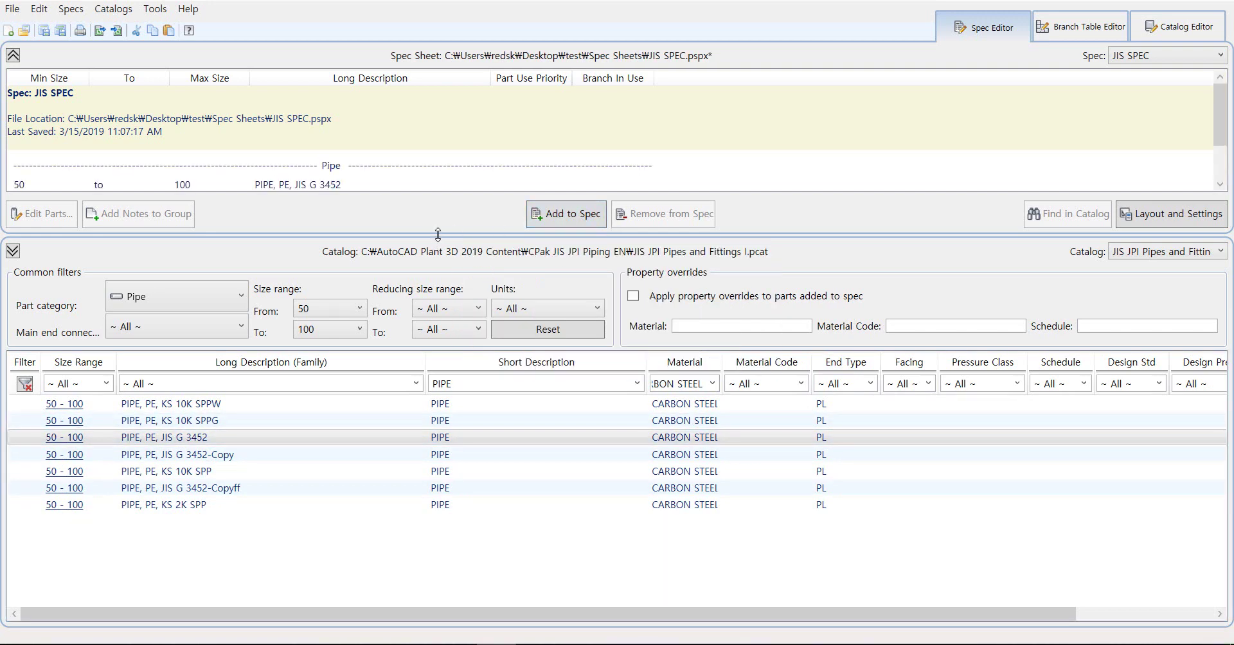
Filter the catalog to Fittings with short description BEND 90 LONG and add the JIS B 2311 butt-weld bend to the spec.
drag(438, 235, 438, 302)
click(223, 364)
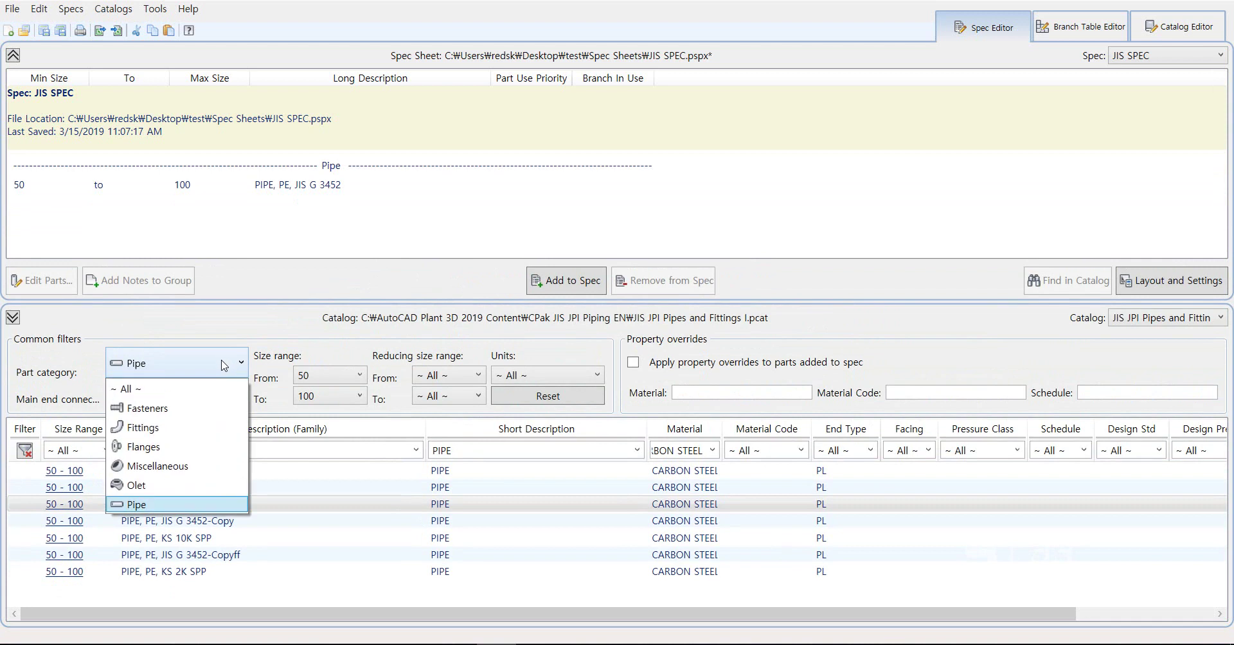
click(199, 429)
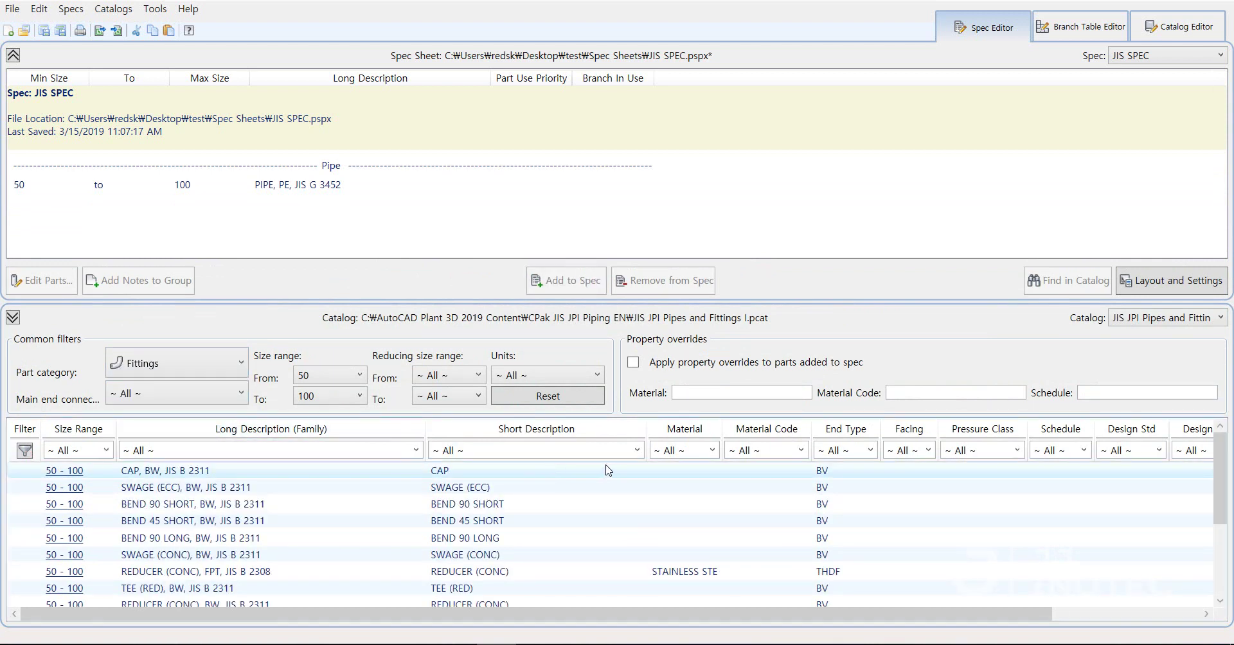
click(638, 450)
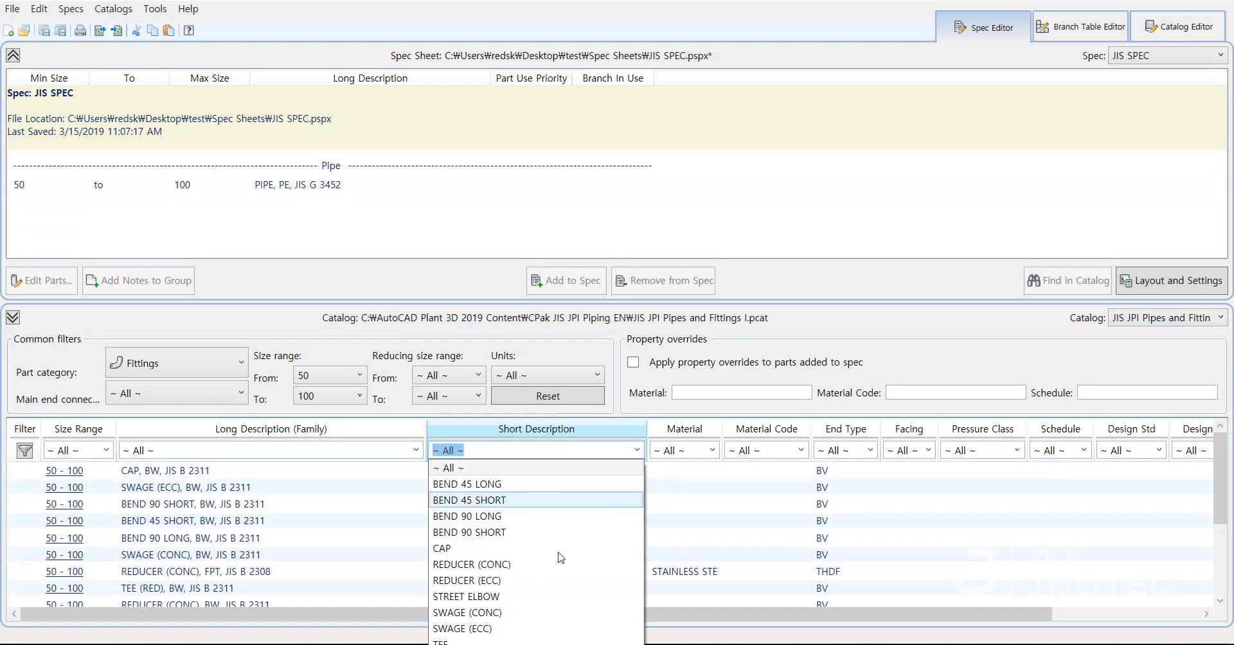
click(557, 521)
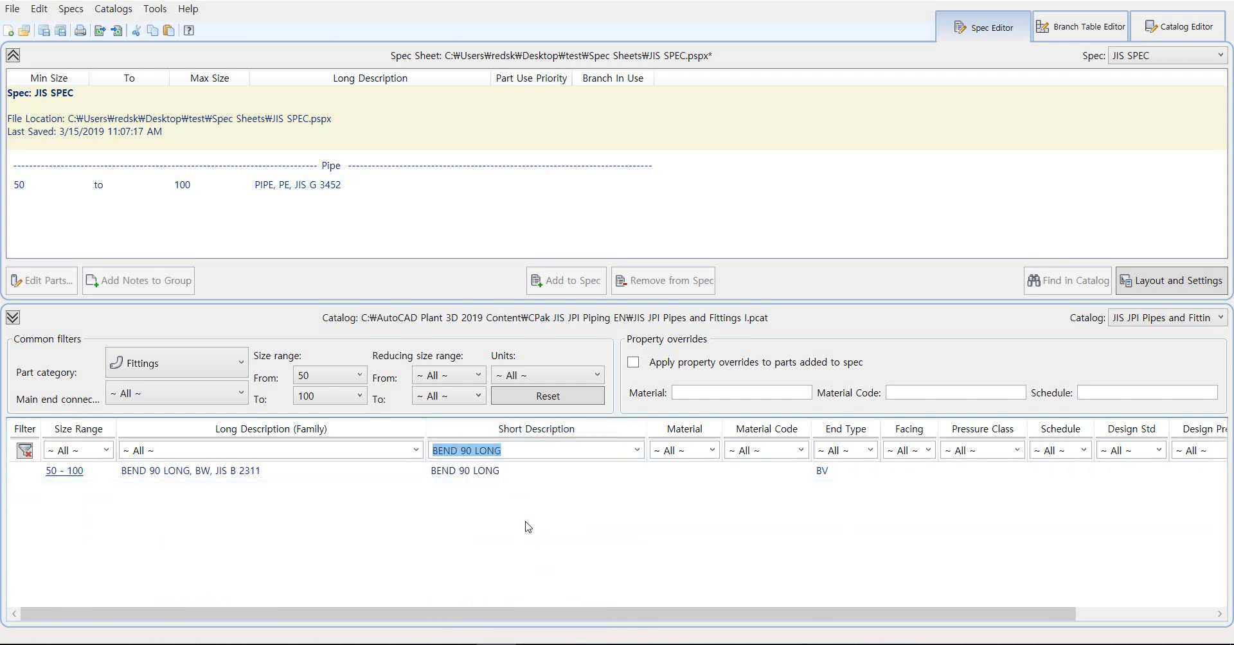
click(482, 474)
click(575, 287)
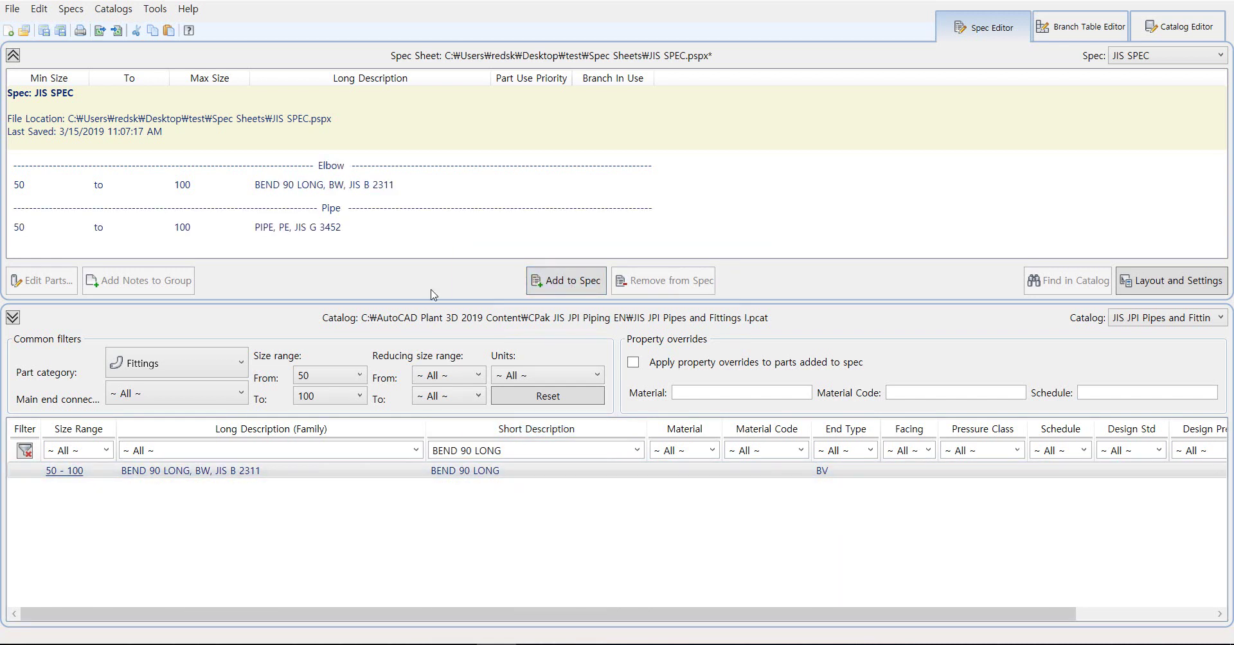
Change the short description filter to BEND 45 LONG and add the JIS B 2311 butt-weld bend to the spec.
click(638, 451)
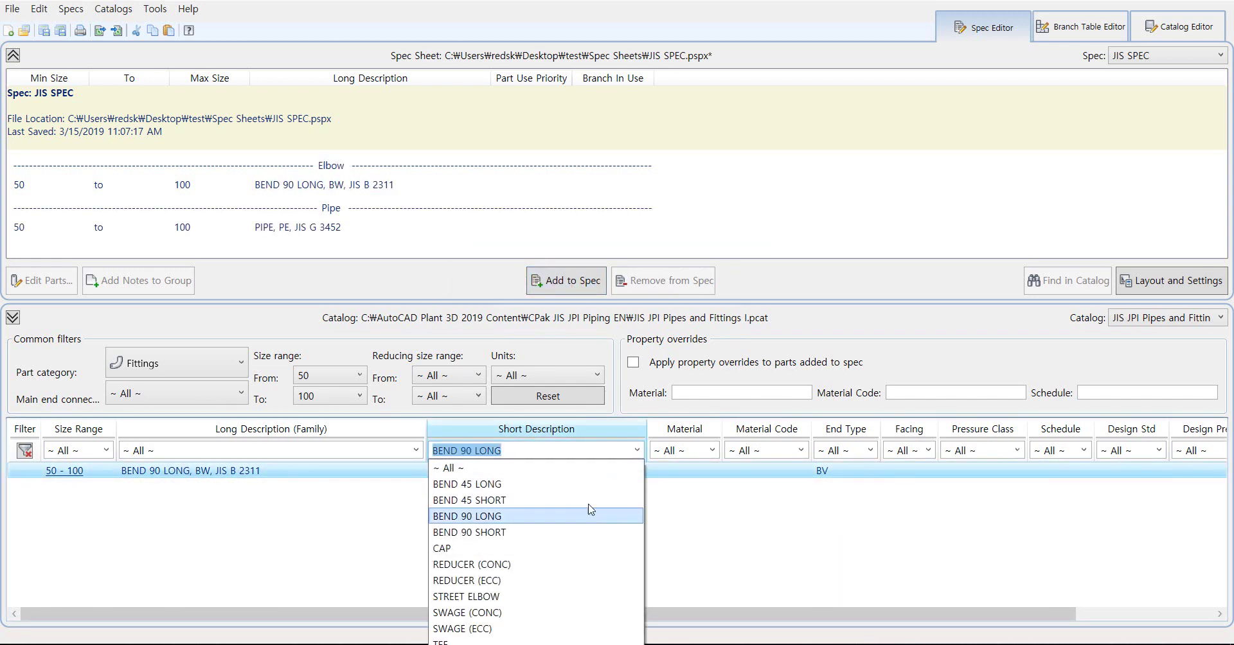
click(590, 486)
click(510, 467)
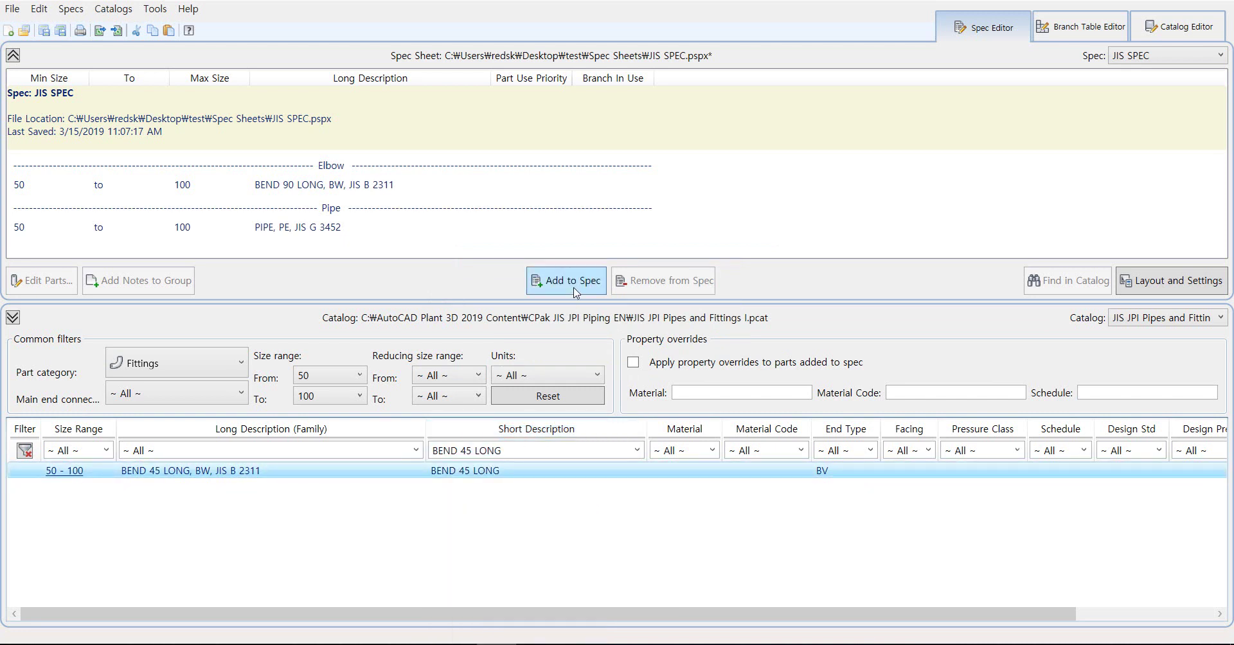
click(574, 288)
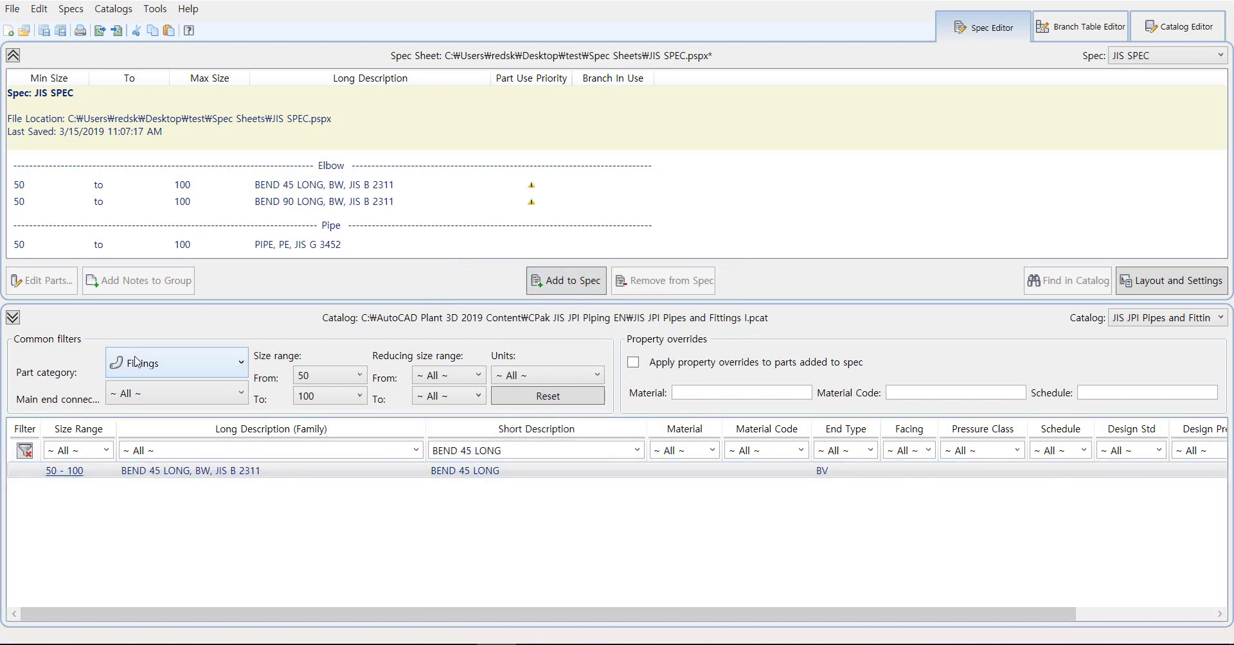
Filter the catalog to the Flanges part category with short description FLANGE WN.
click(196, 363)
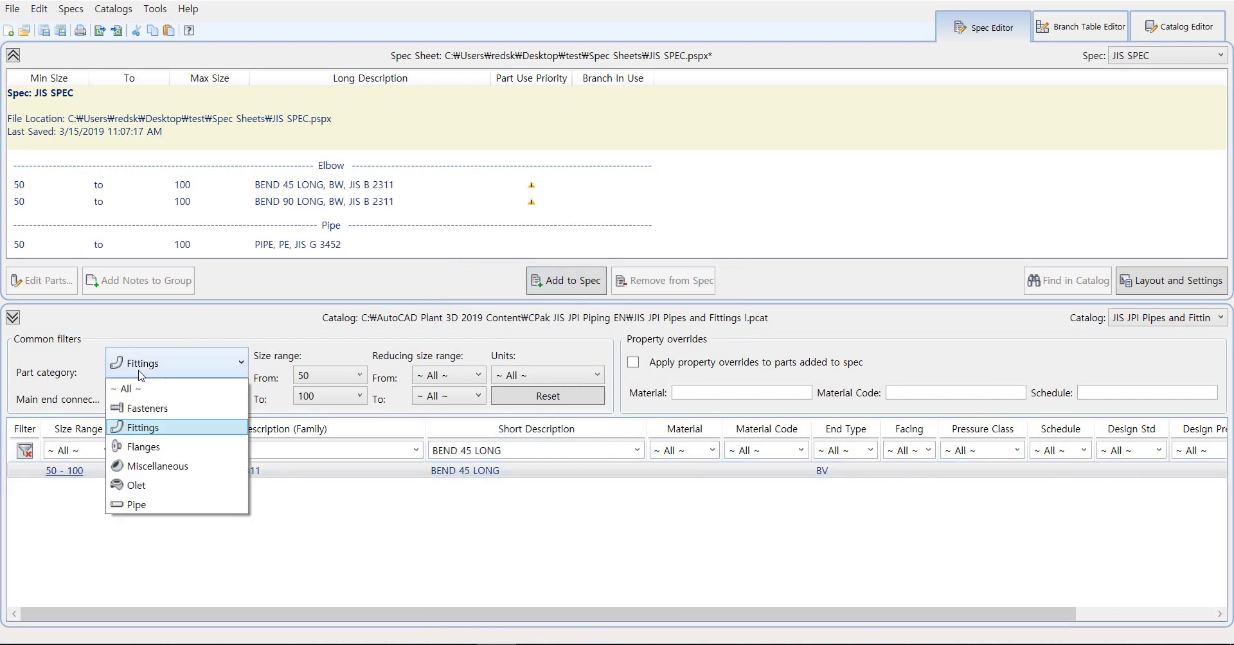
click(171, 449)
click(627, 452)
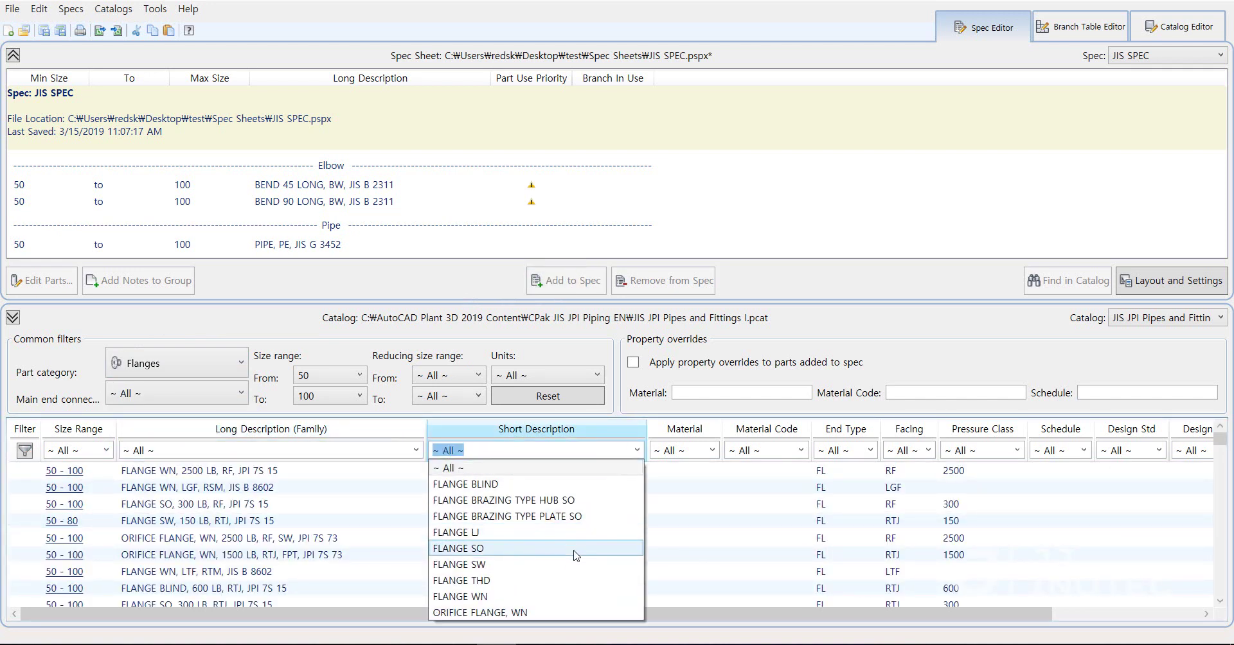
click(558, 596)
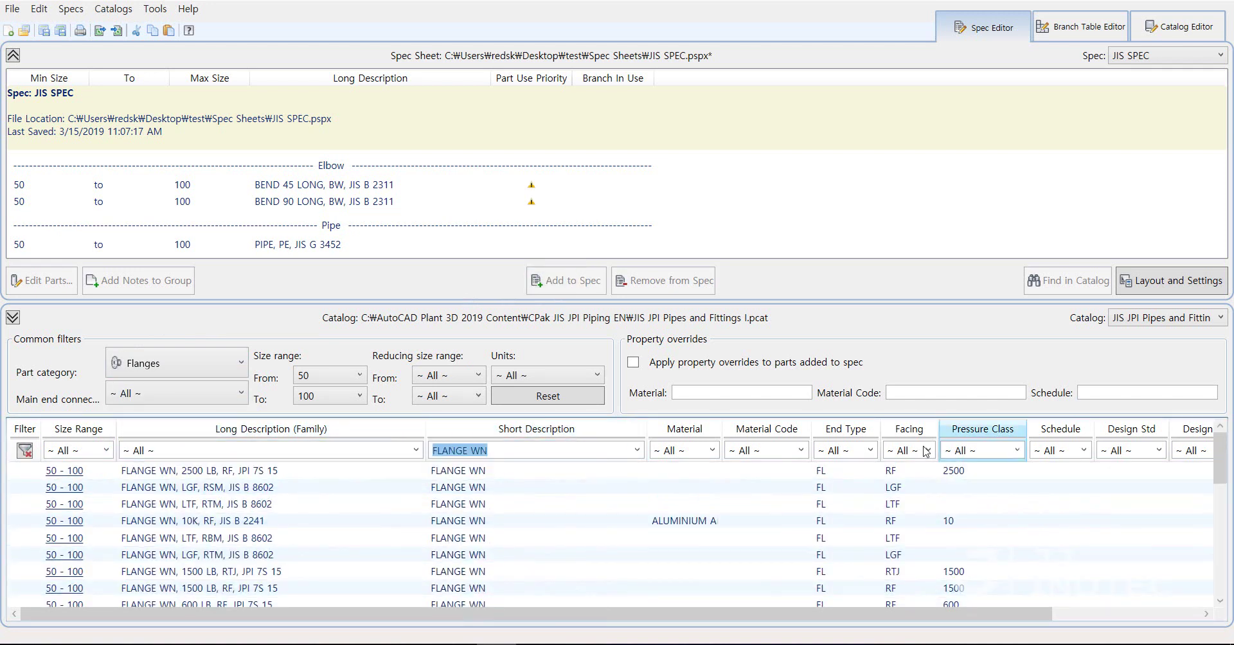
Narrow the flanges to end type FL, facing RF and pressure class 150, and add FLANGE WN, 150 LB, RF, JPI 7S 15 to the spec.
click(864, 450)
click(860, 491)
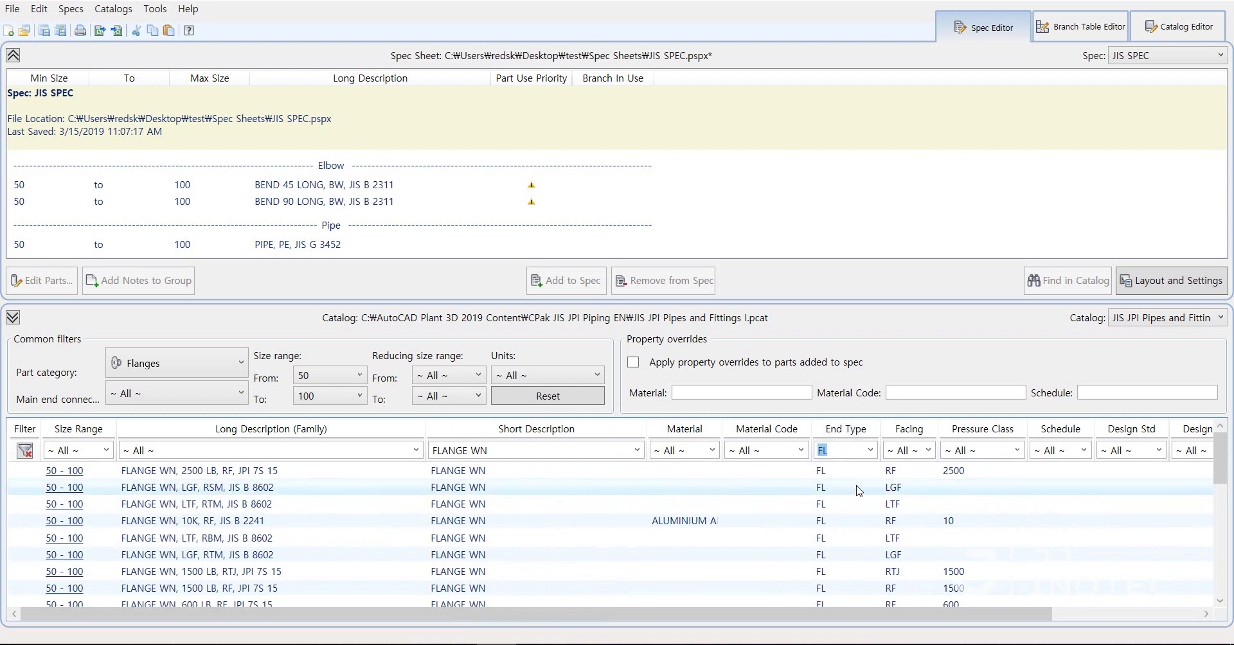
click(928, 451)
click(919, 535)
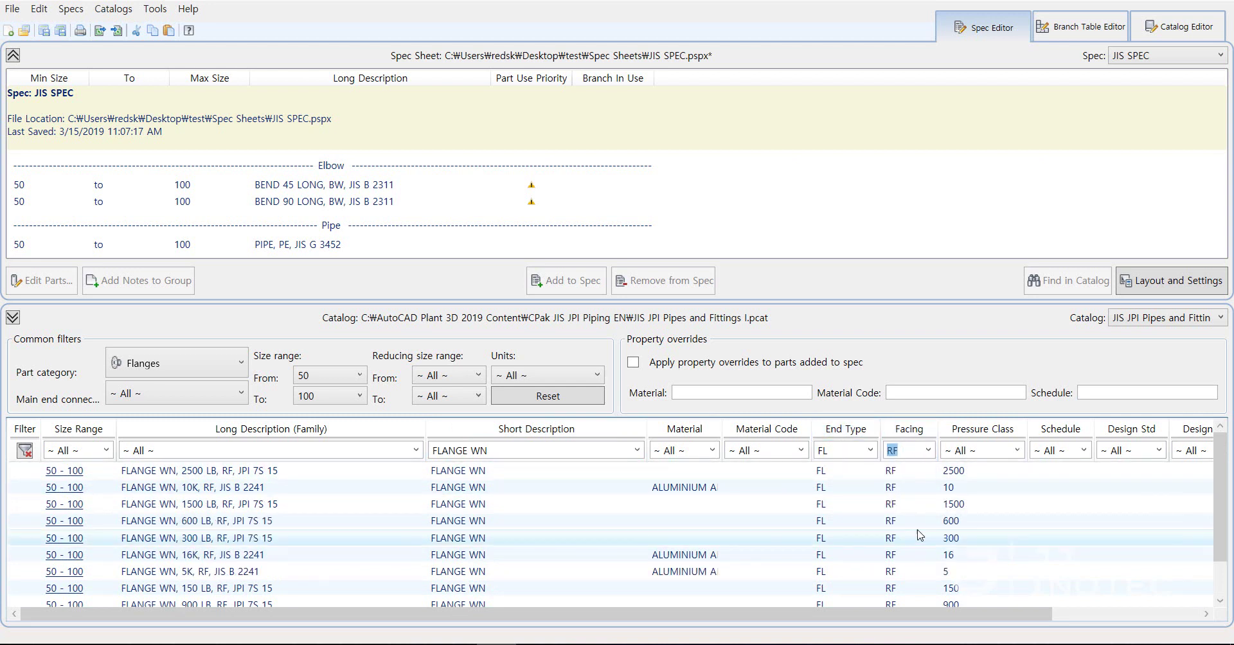
click(1016, 451)
click(984, 557)
click(526, 476)
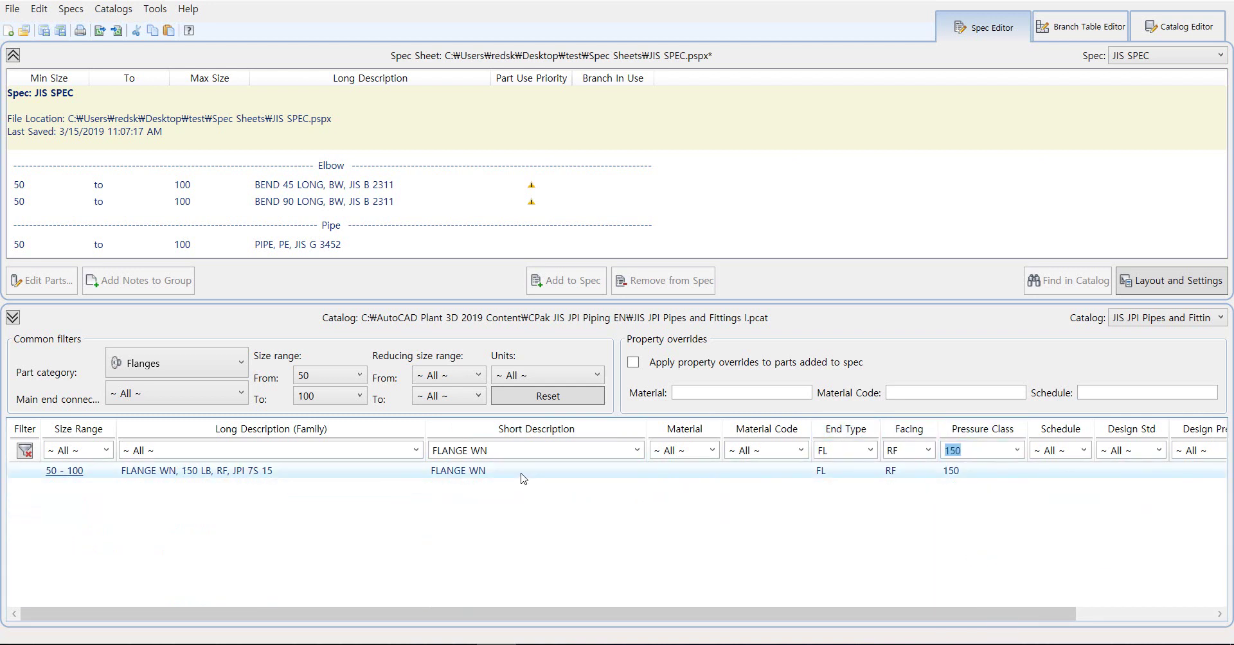
click(587, 290)
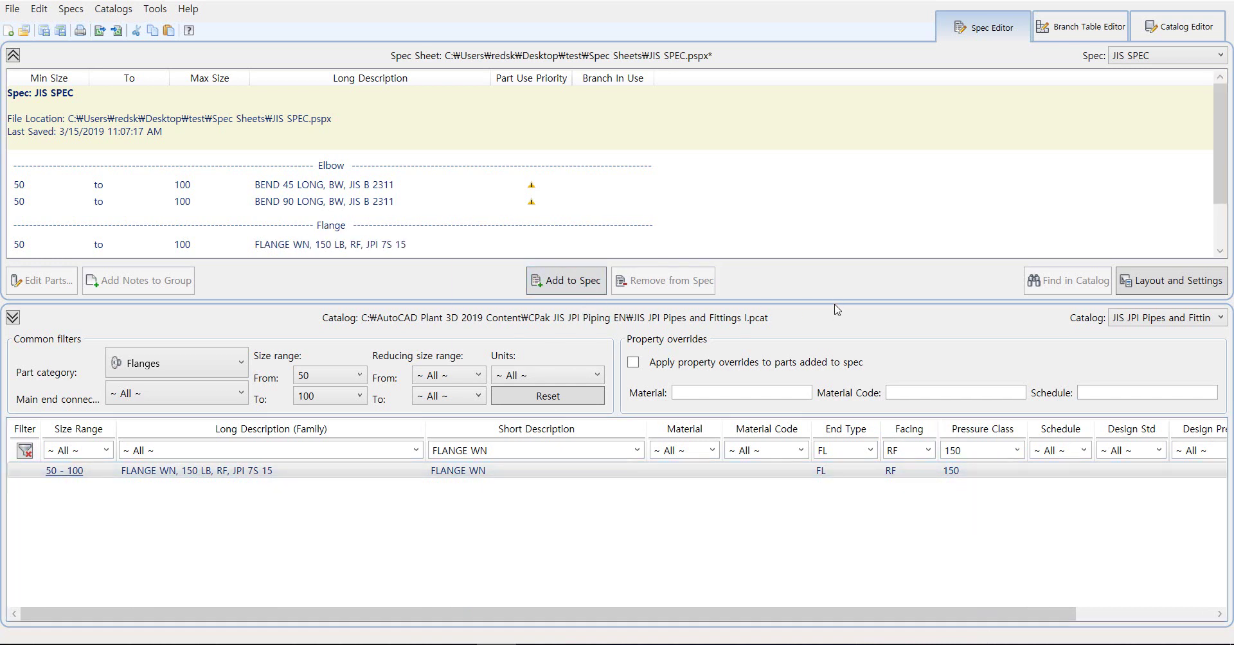
Filter the catalog to Fasteners with short description BOLT SET and add BOLT SET, 150 LB, RF, STUD BOLT to the spec.
click(220, 358)
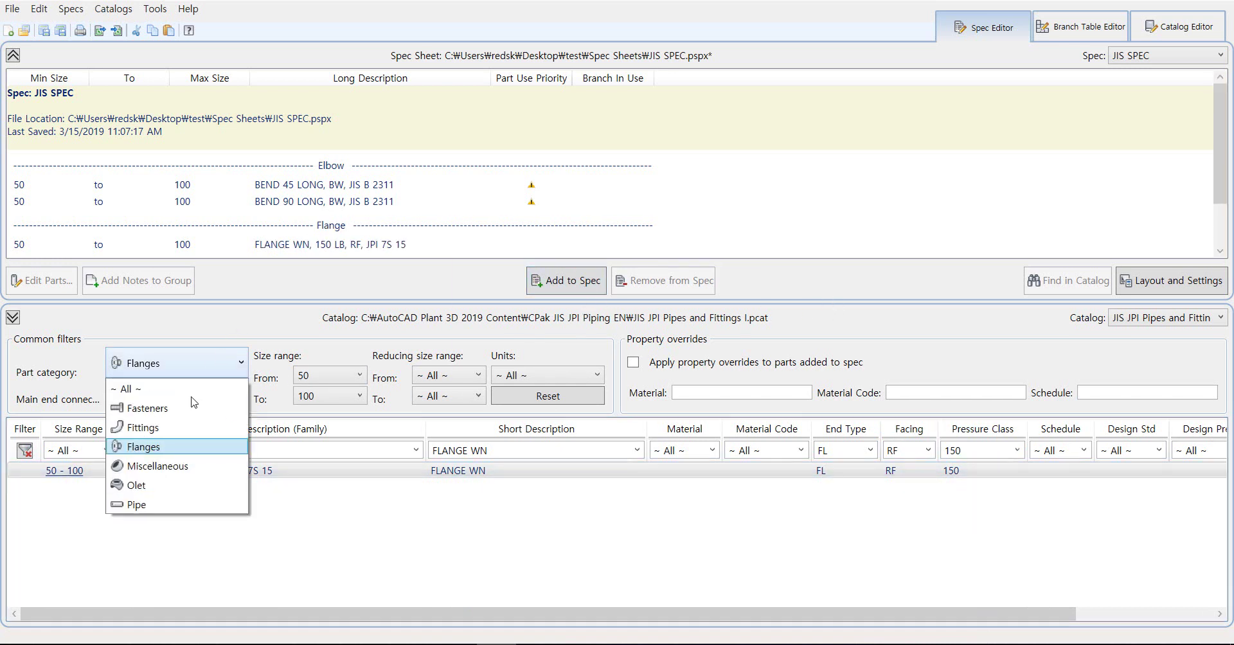
click(193, 406)
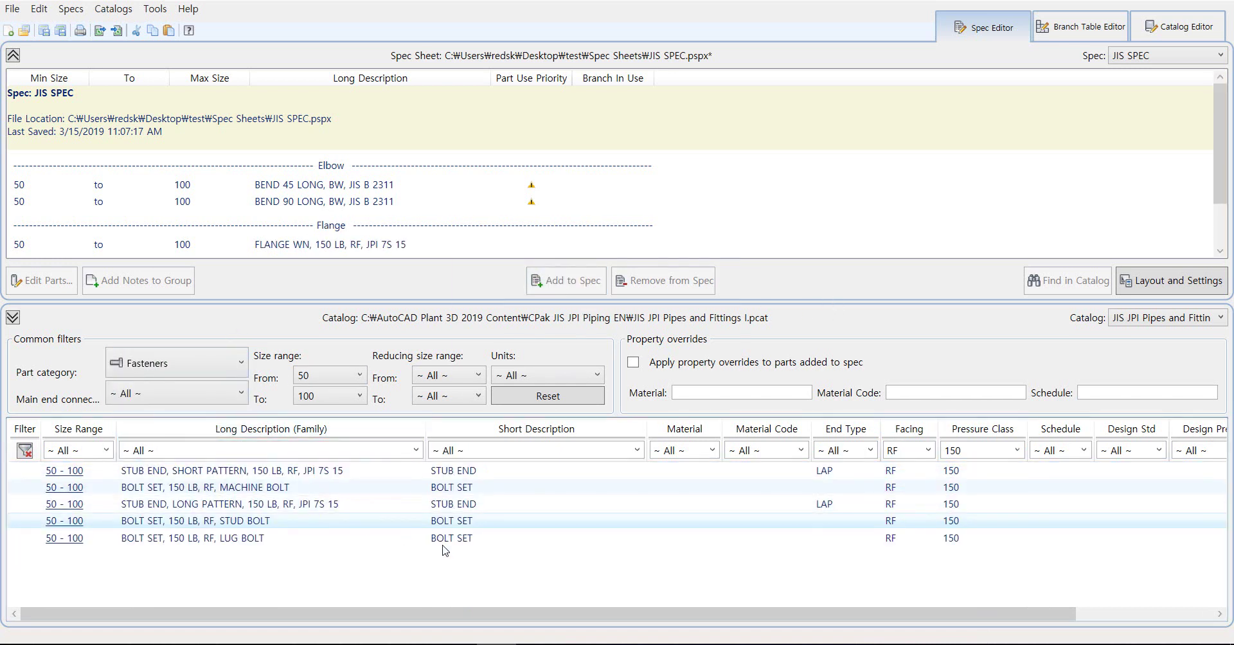
click(637, 450)
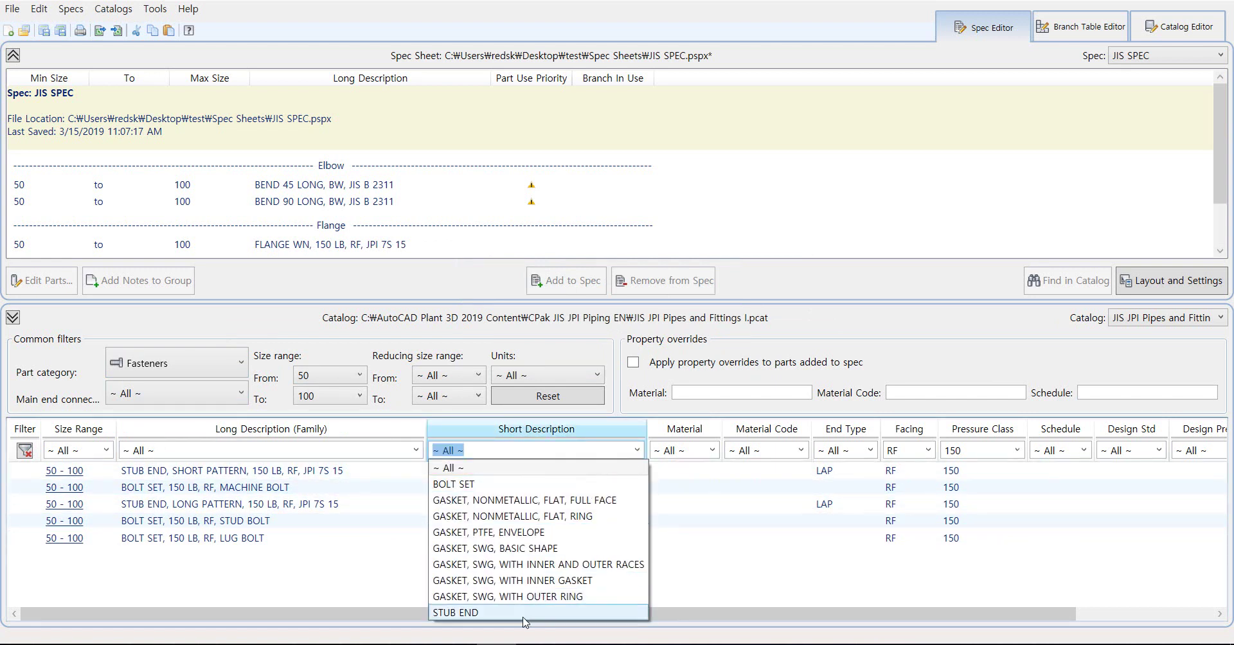
click(546, 488)
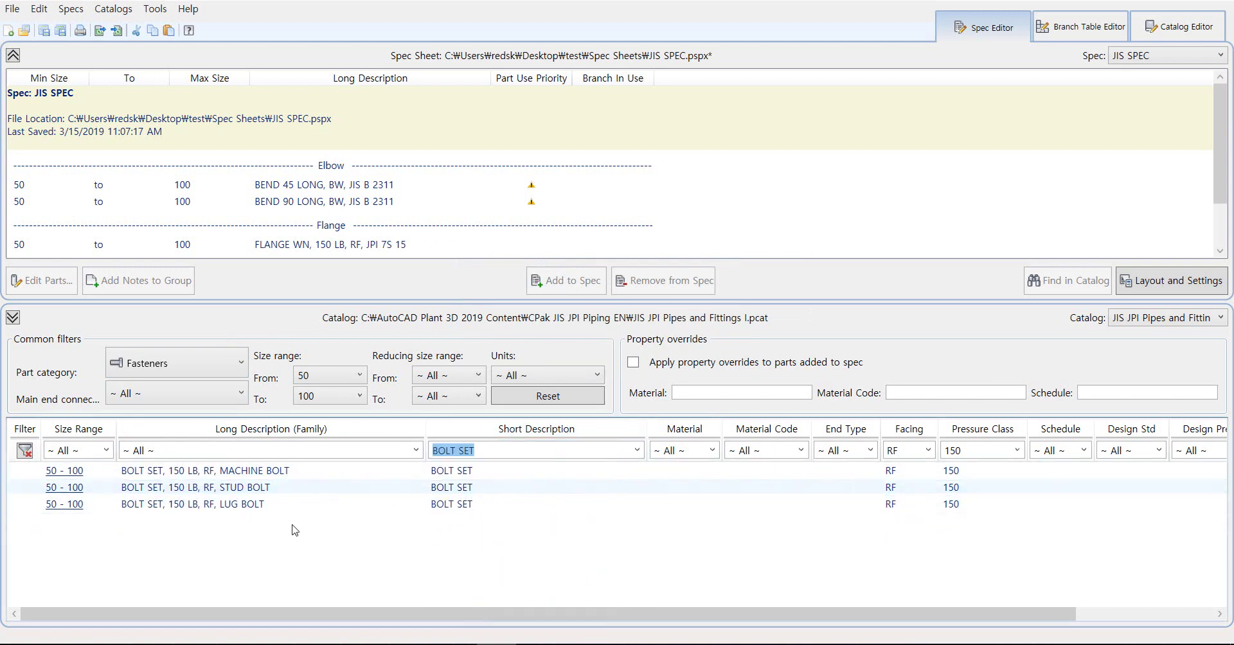
click(266, 490)
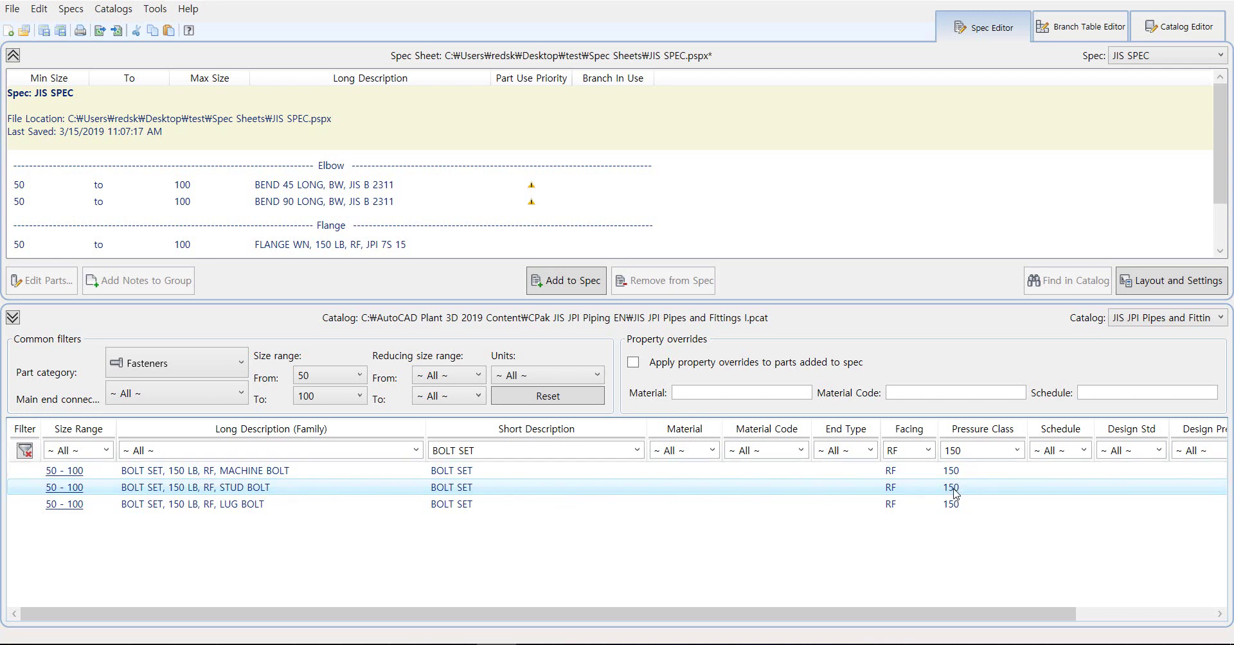
click(574, 288)
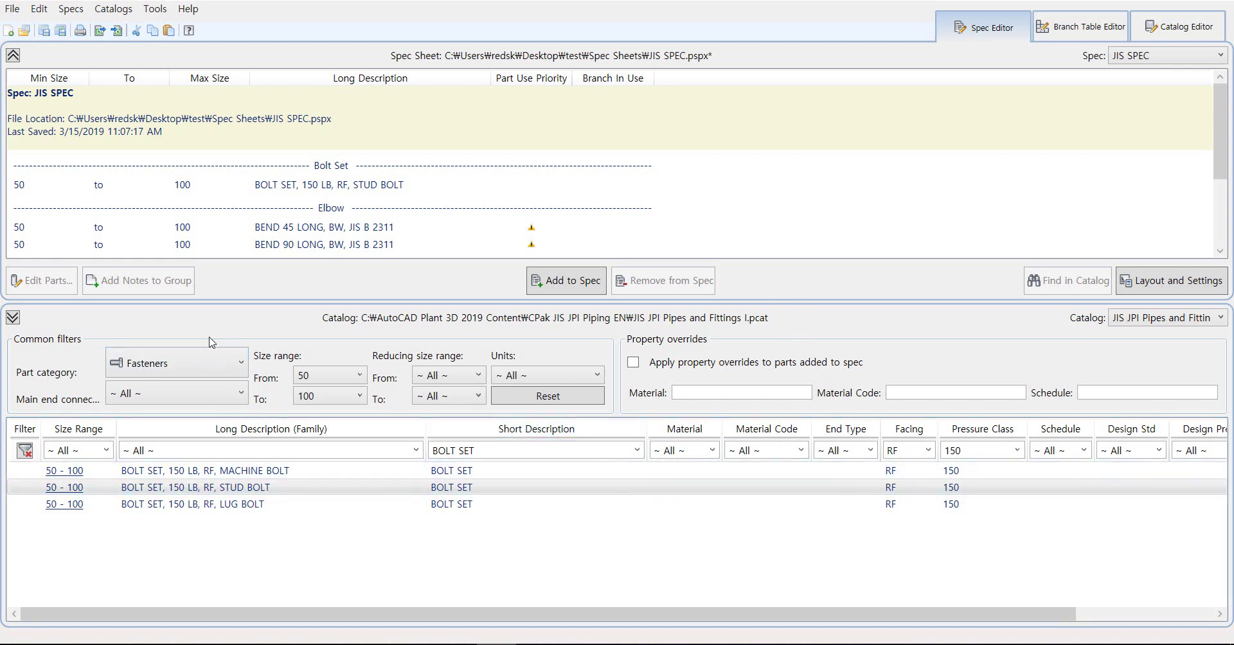
Filter the fasteners by short description GASKET, NONMETALLIC, FLAT, RING and reset the facing and pressure class filters to All.
click(640, 448)
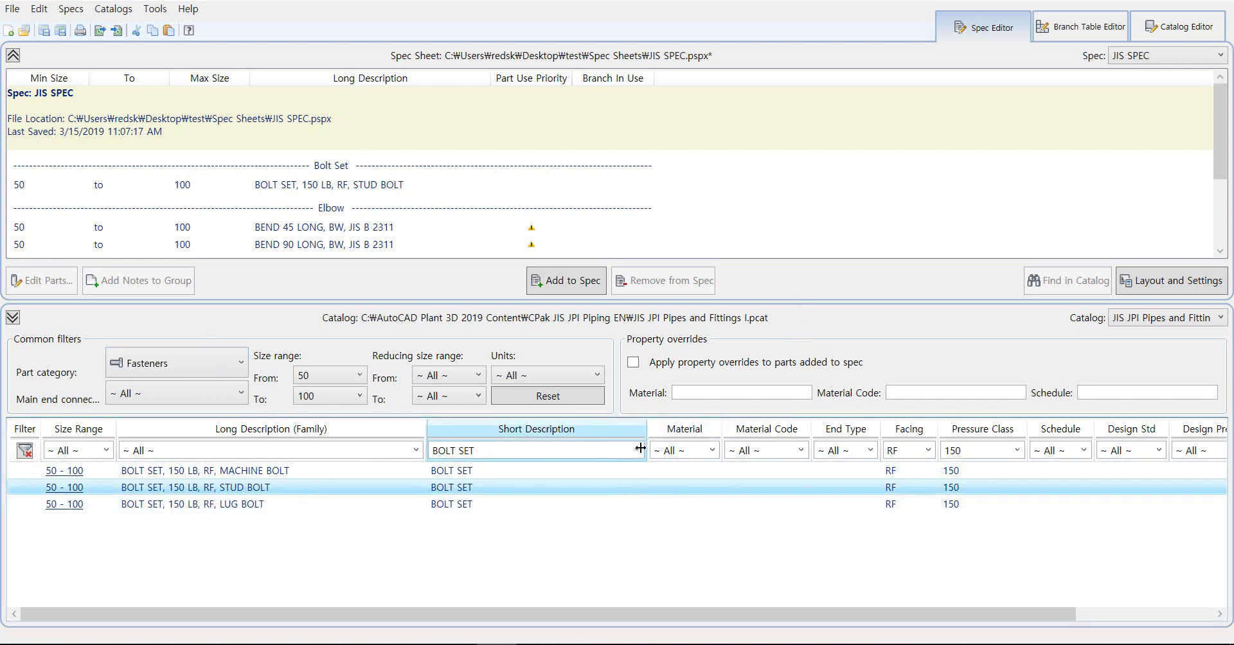
click(637, 451)
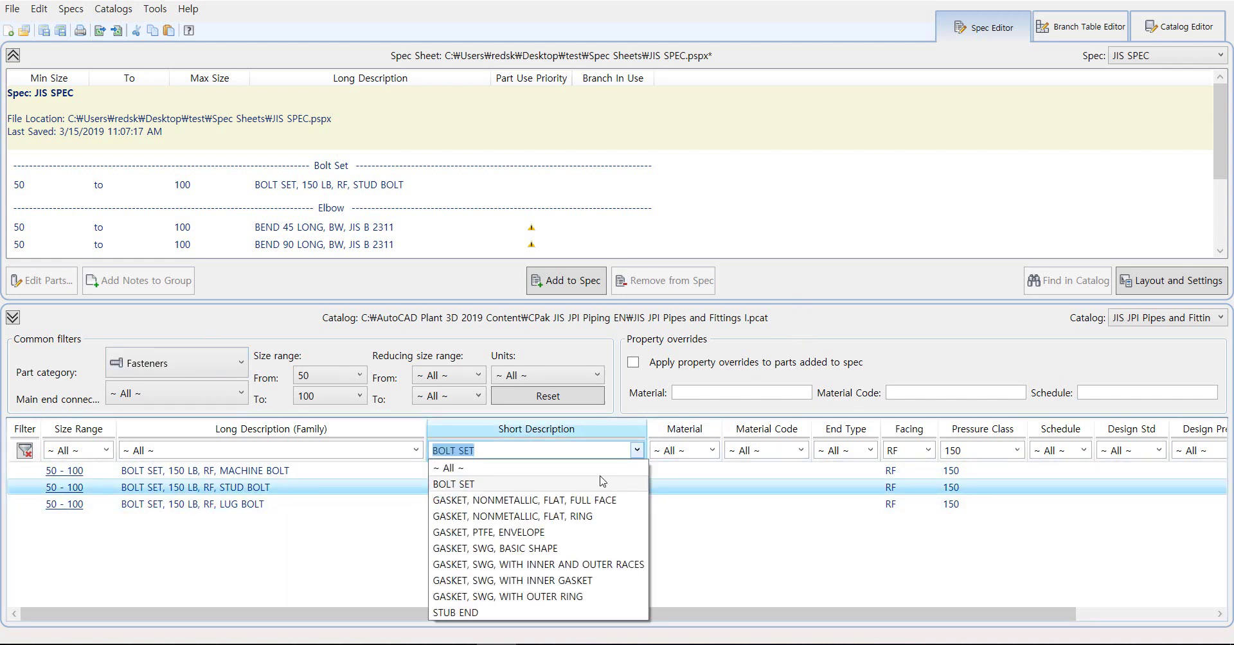
click(570, 519)
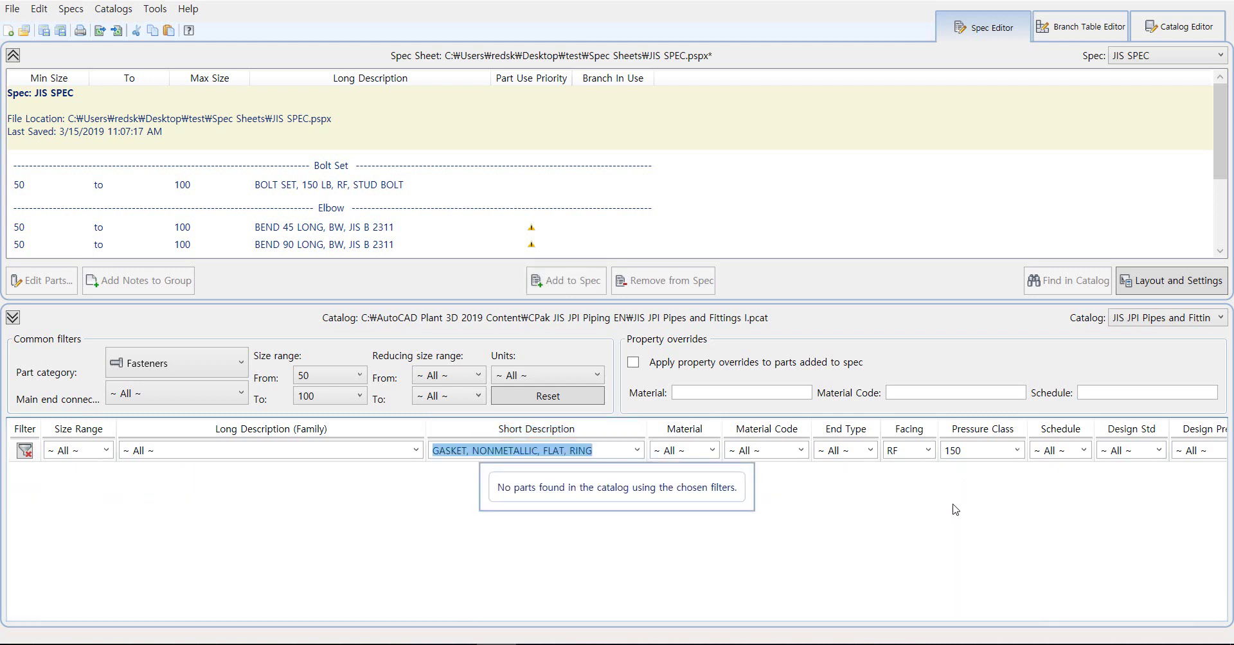
click(929, 451)
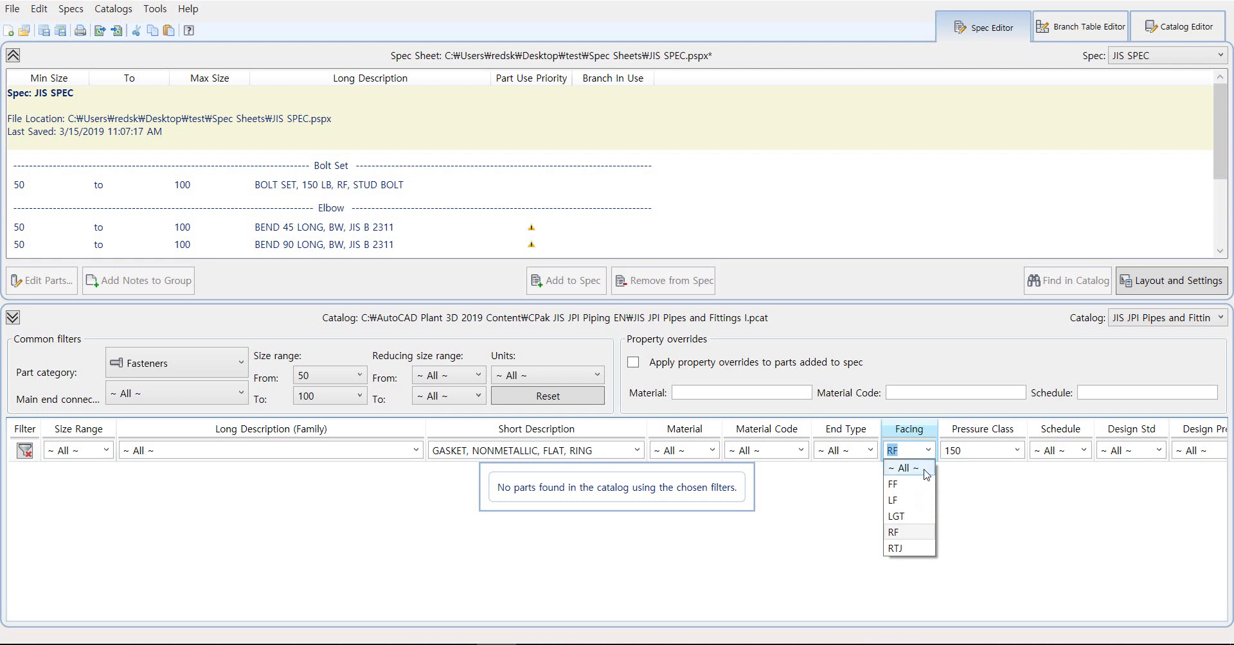
click(926, 471)
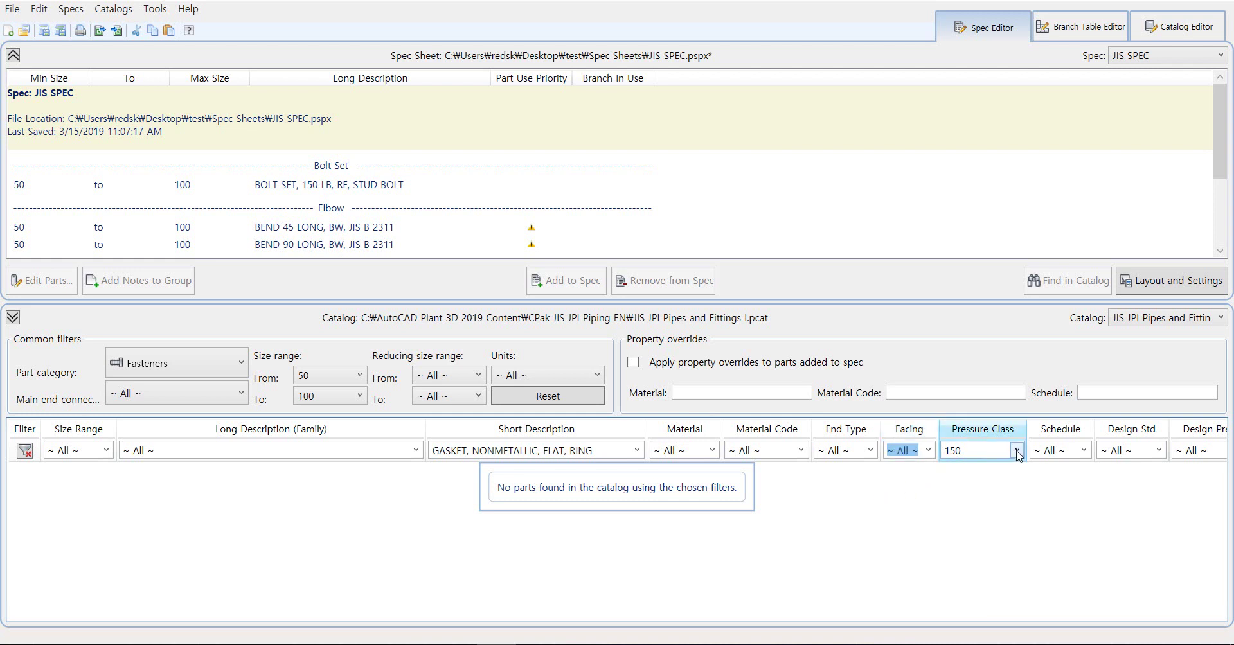
click(993, 450)
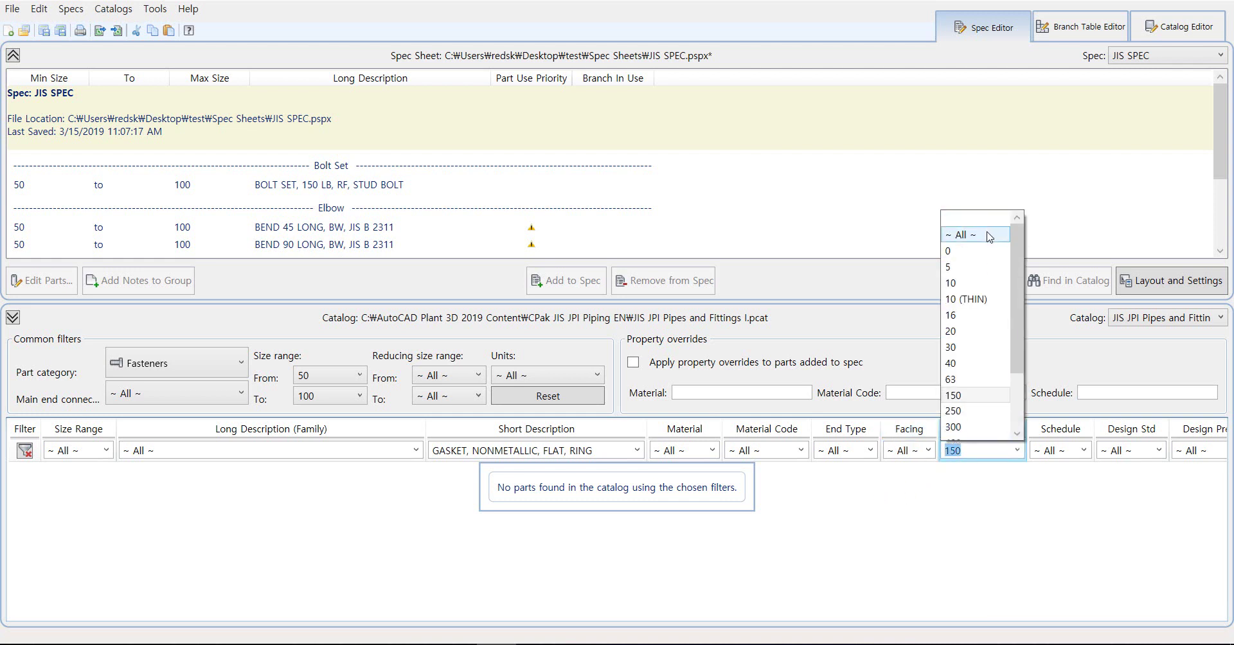
click(989, 236)
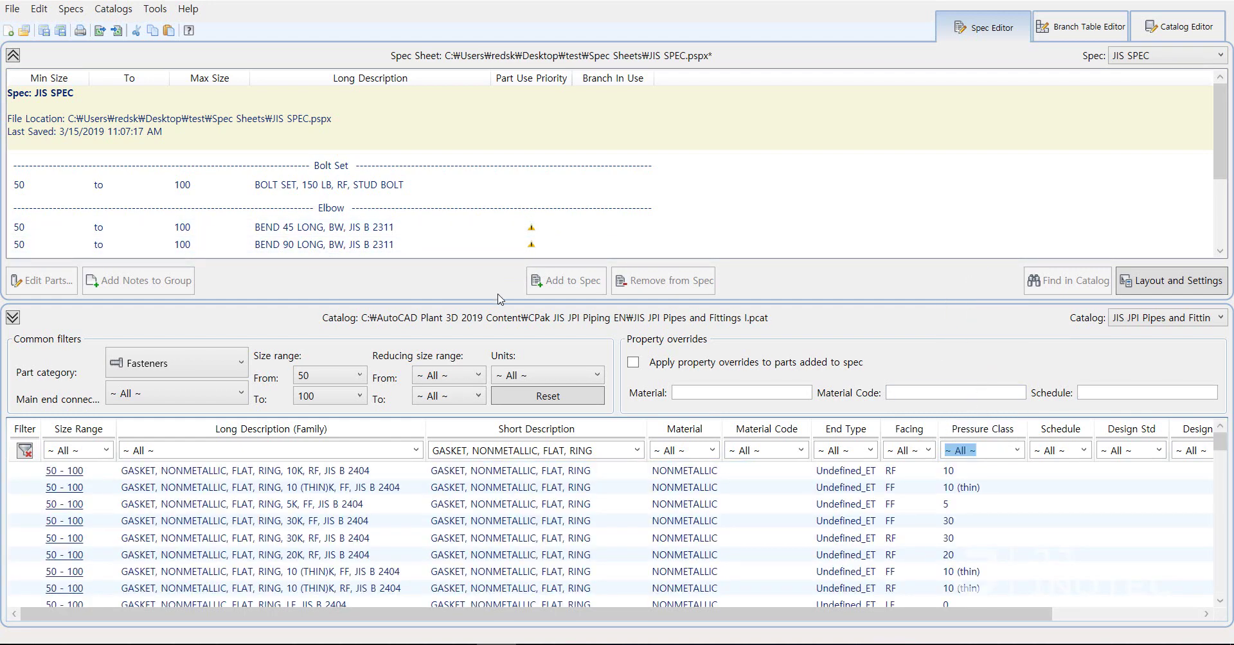
Review the flange, pipe and elbow entries already listed in the spec sheet.
drag(502, 301, 503, 456)
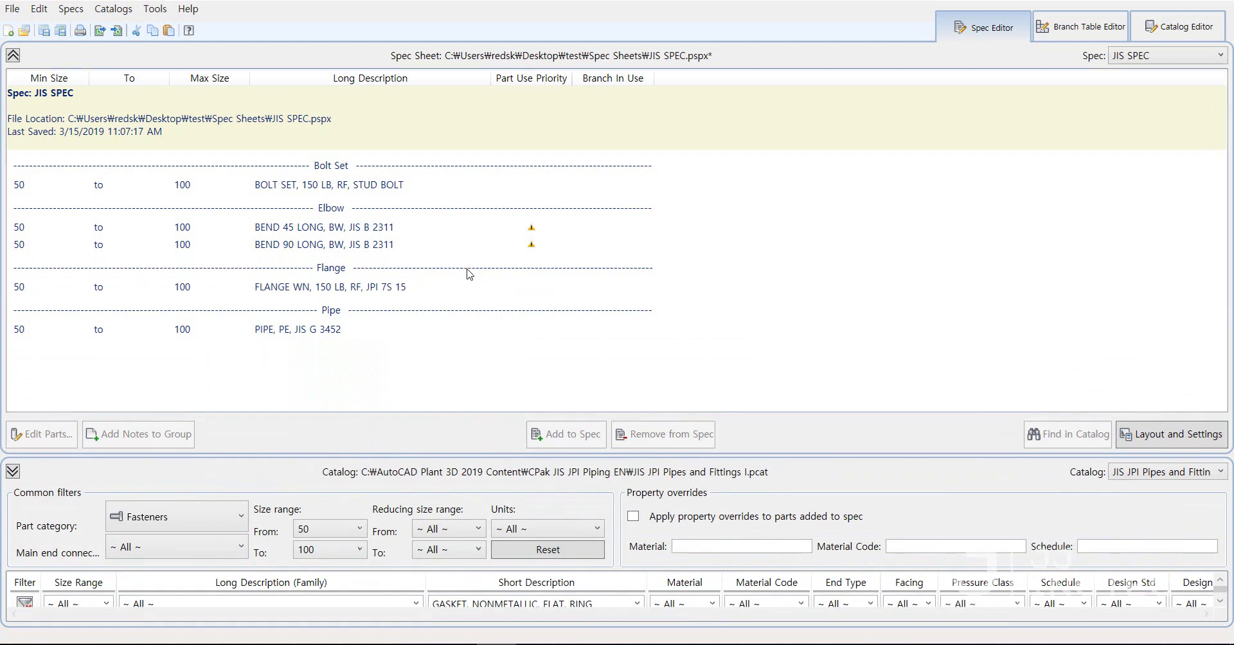
click(357, 289)
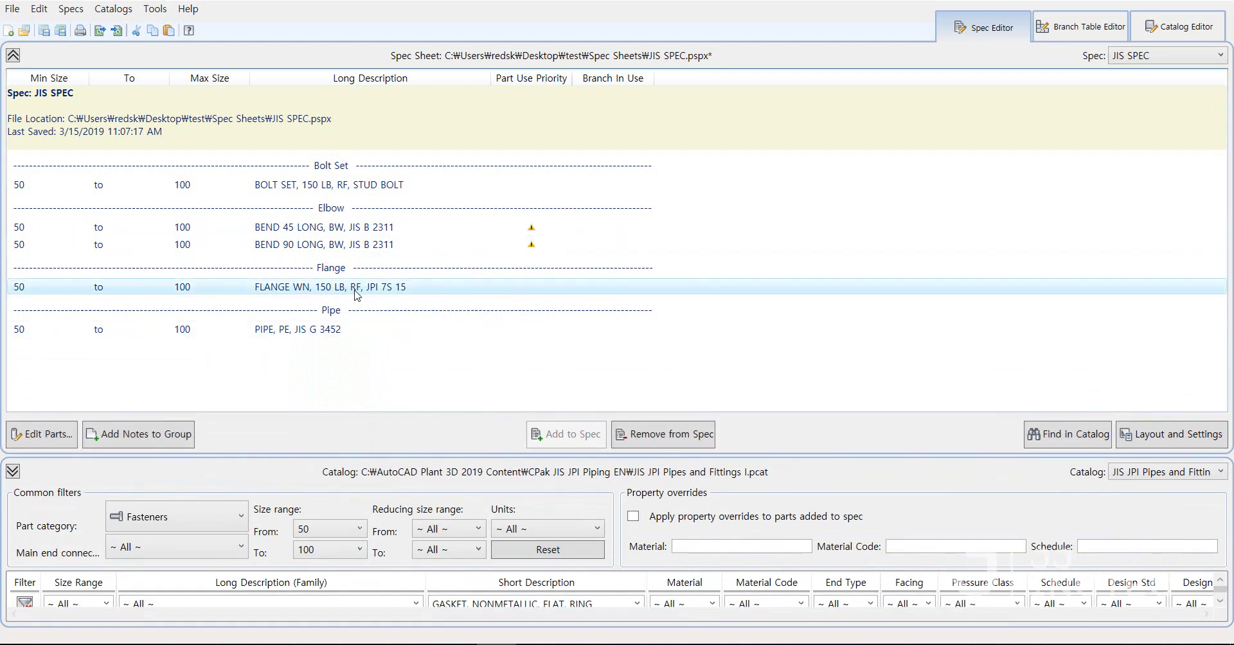
click(329, 333)
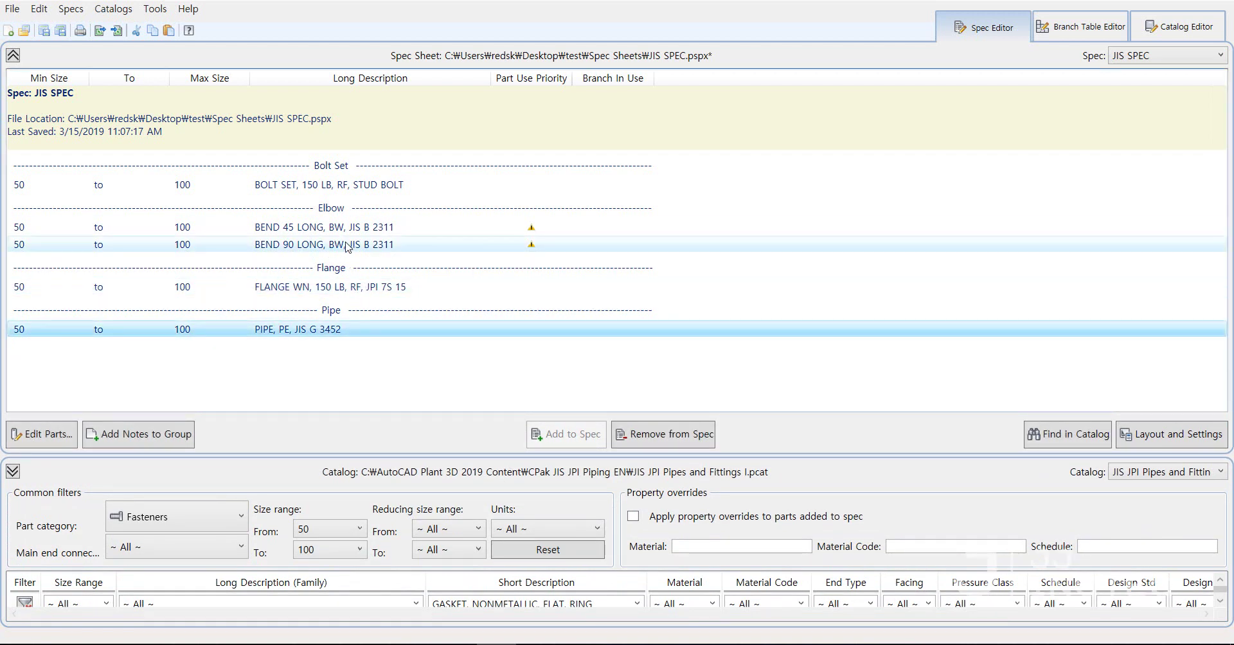
click(355, 228)
click(343, 289)
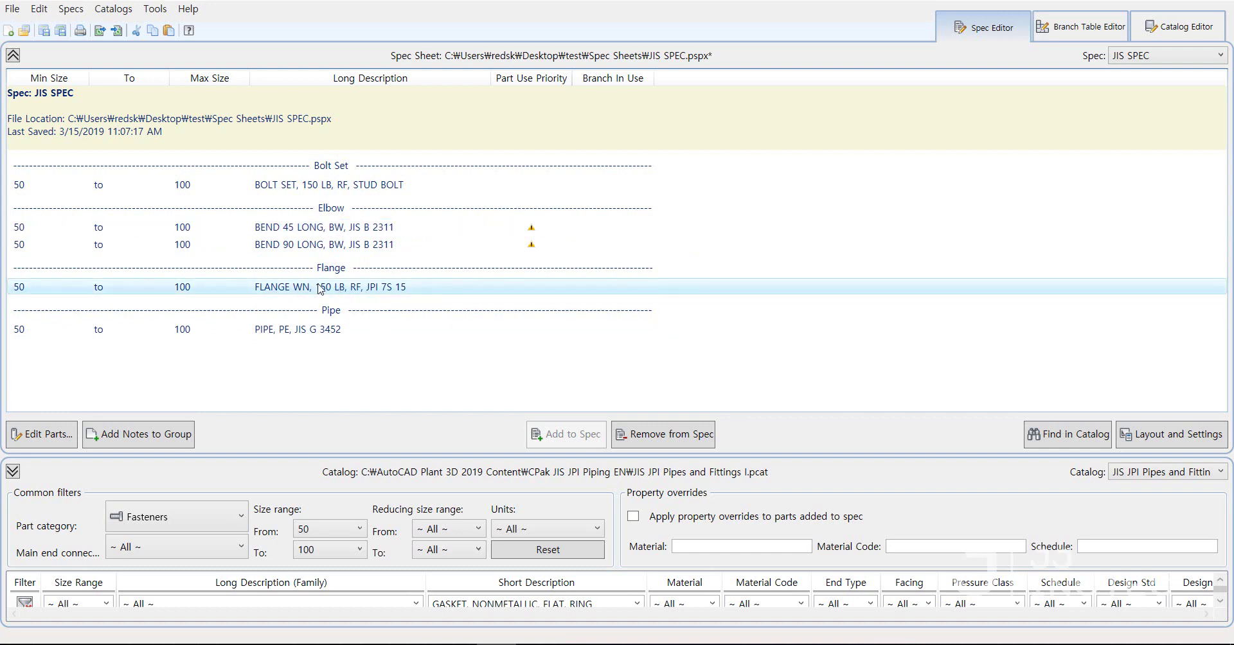
drag(438, 454, 440, 266)
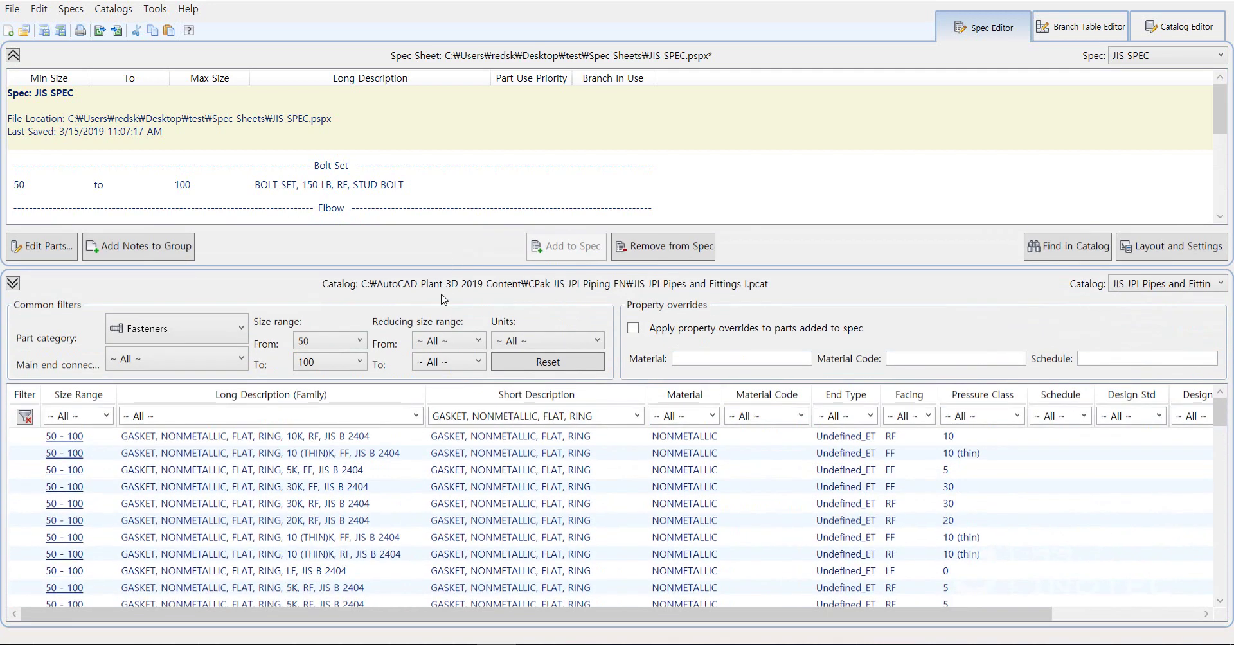
Filter the gaskets to facing RF and add GASKET, NONMETALLIC, FLAT, RING, 10K, RF, JIS B 2404 to the spec.
click(712, 416)
click(672, 440)
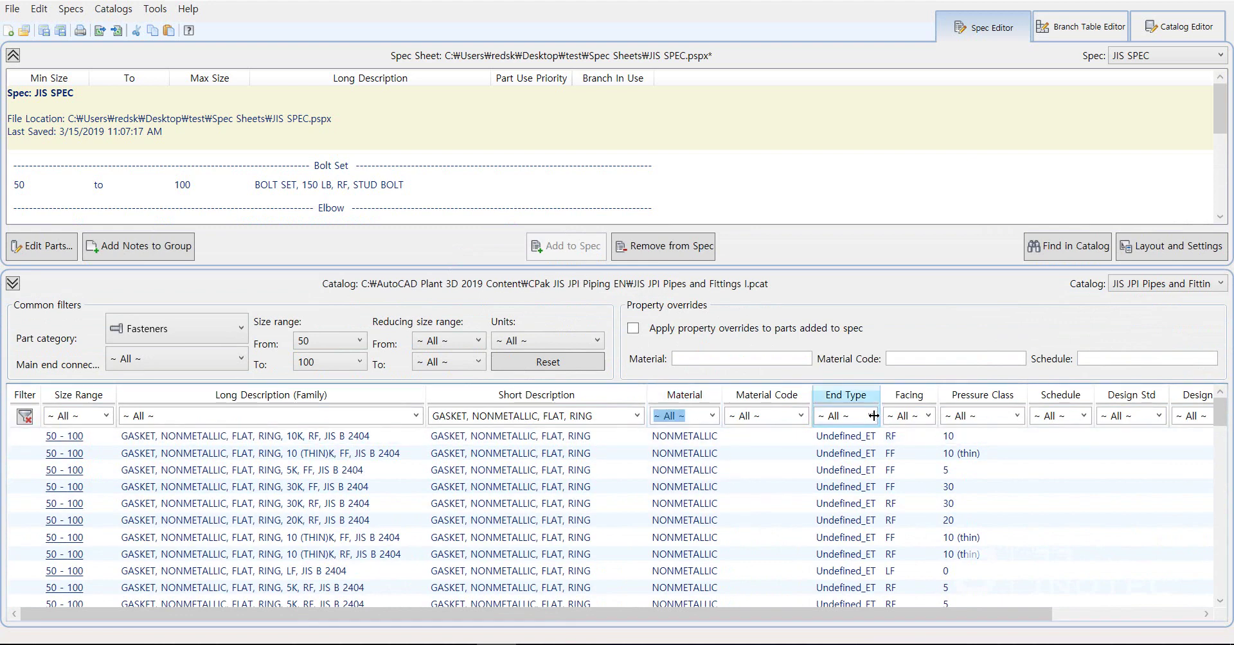
click(929, 416)
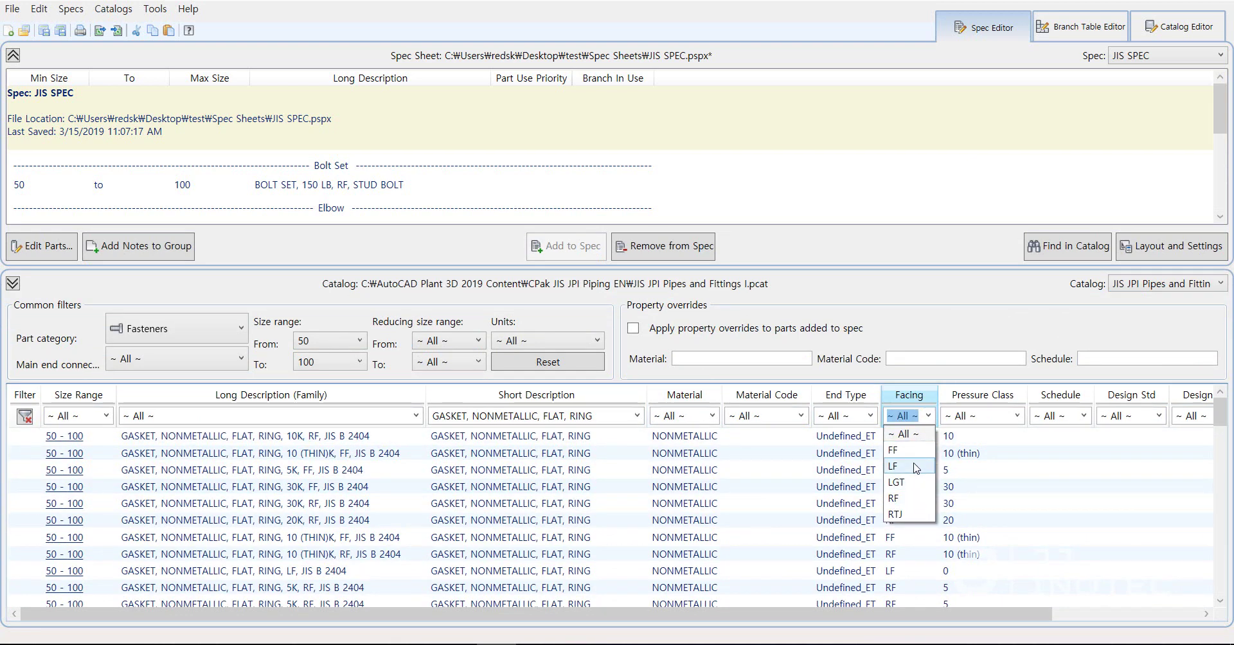
click(913, 500)
scroll(964, 533, down, 2)
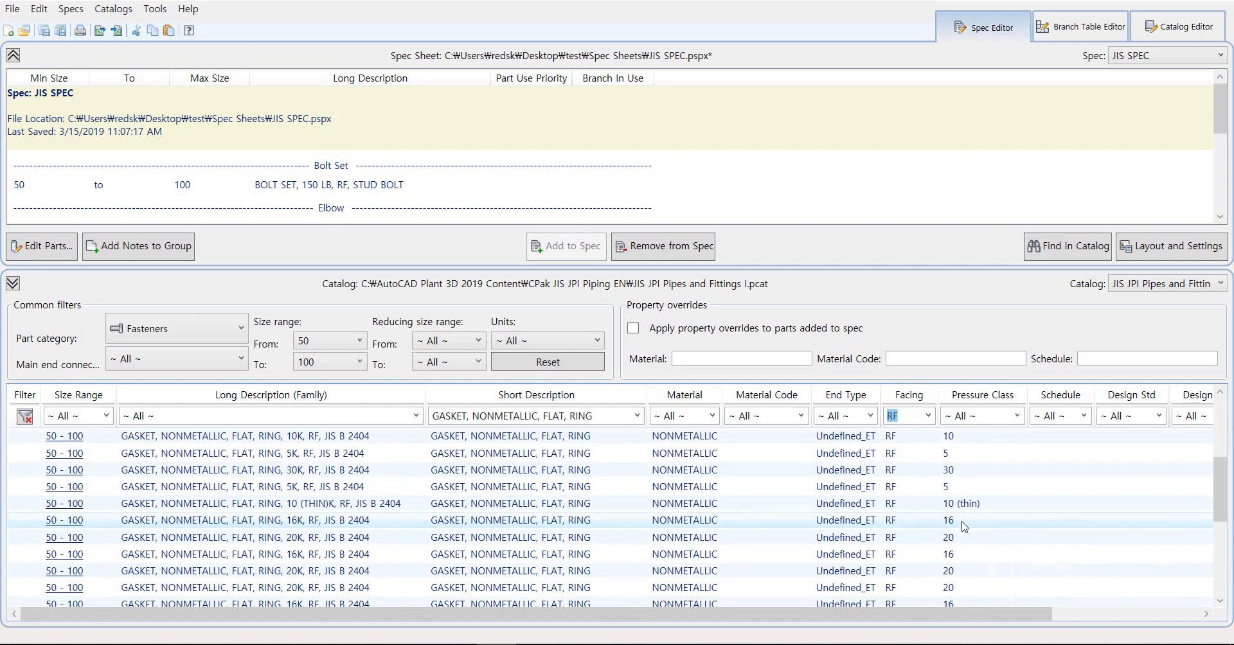
scroll(966, 533, up, 2)
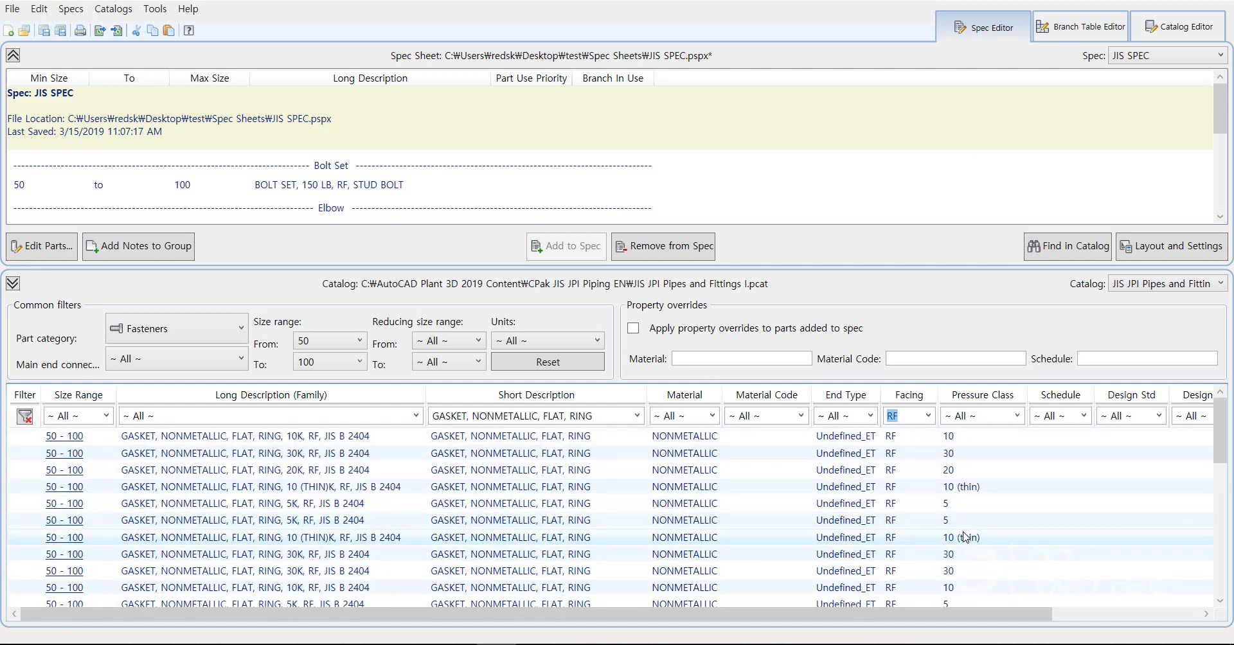
click(344, 439)
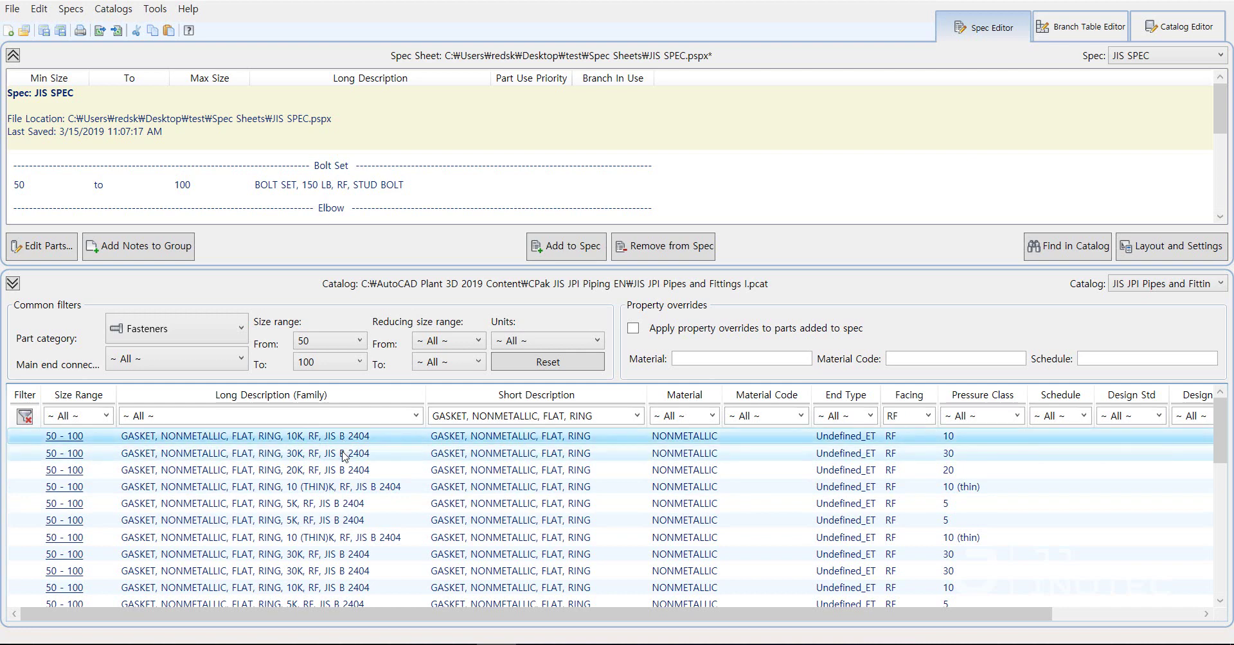
click(554, 250)
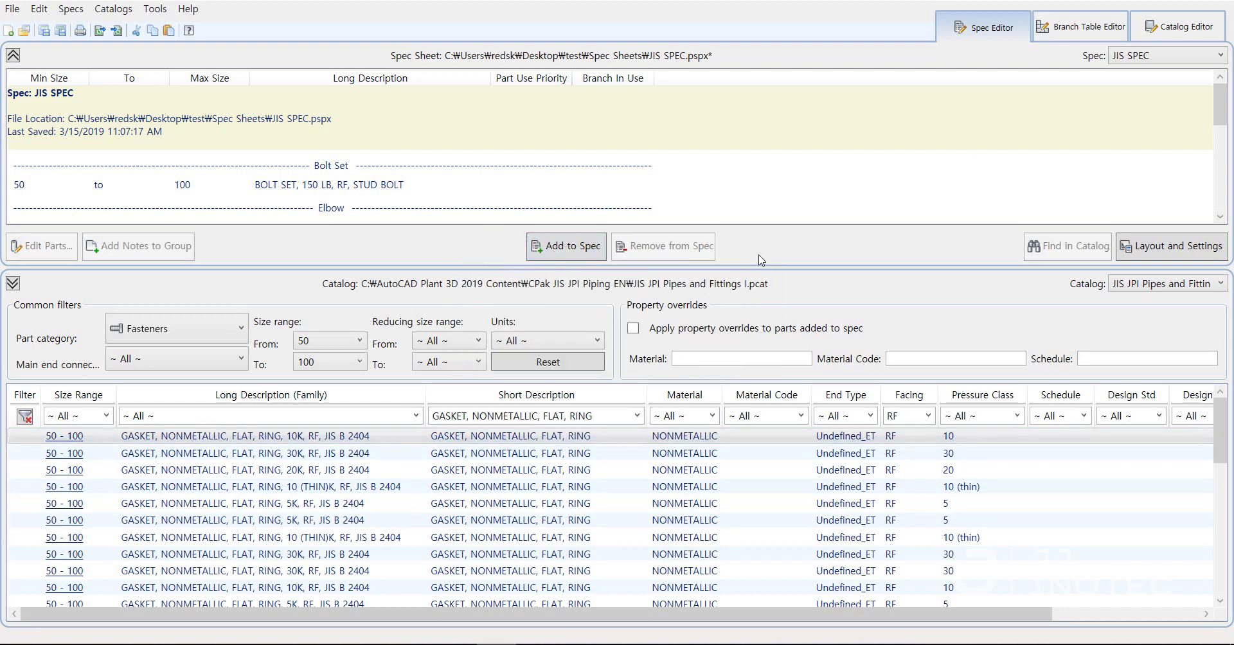
drag(764, 270, 744, 463)
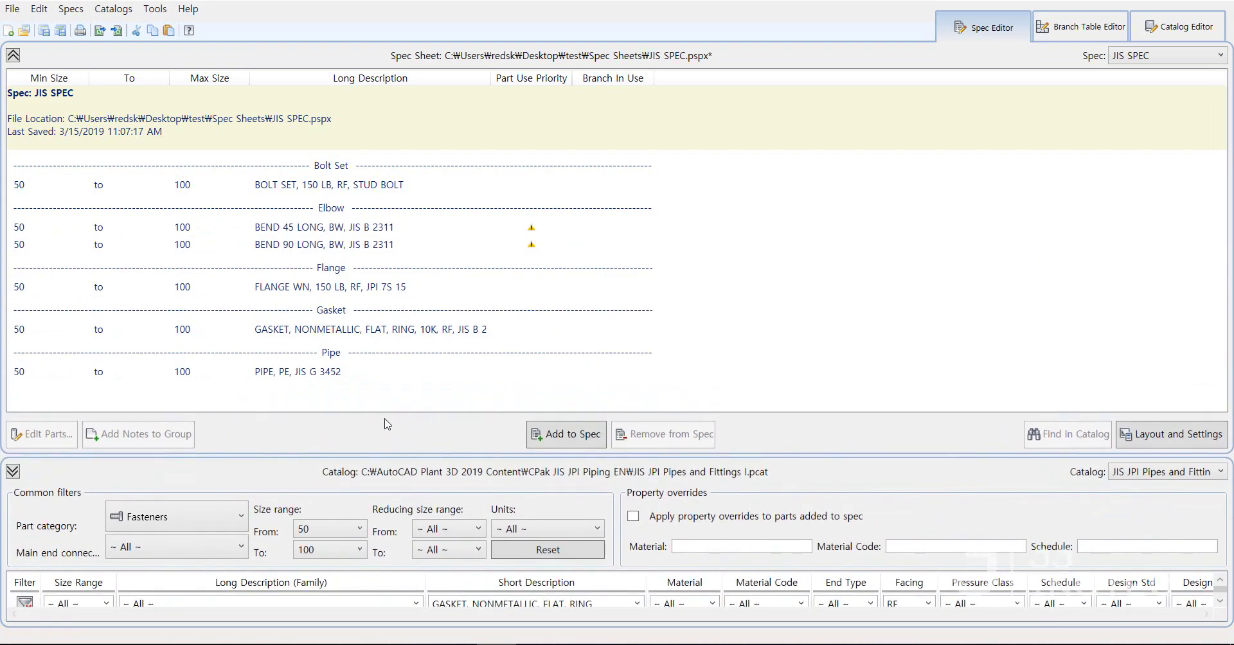
click(331, 330)
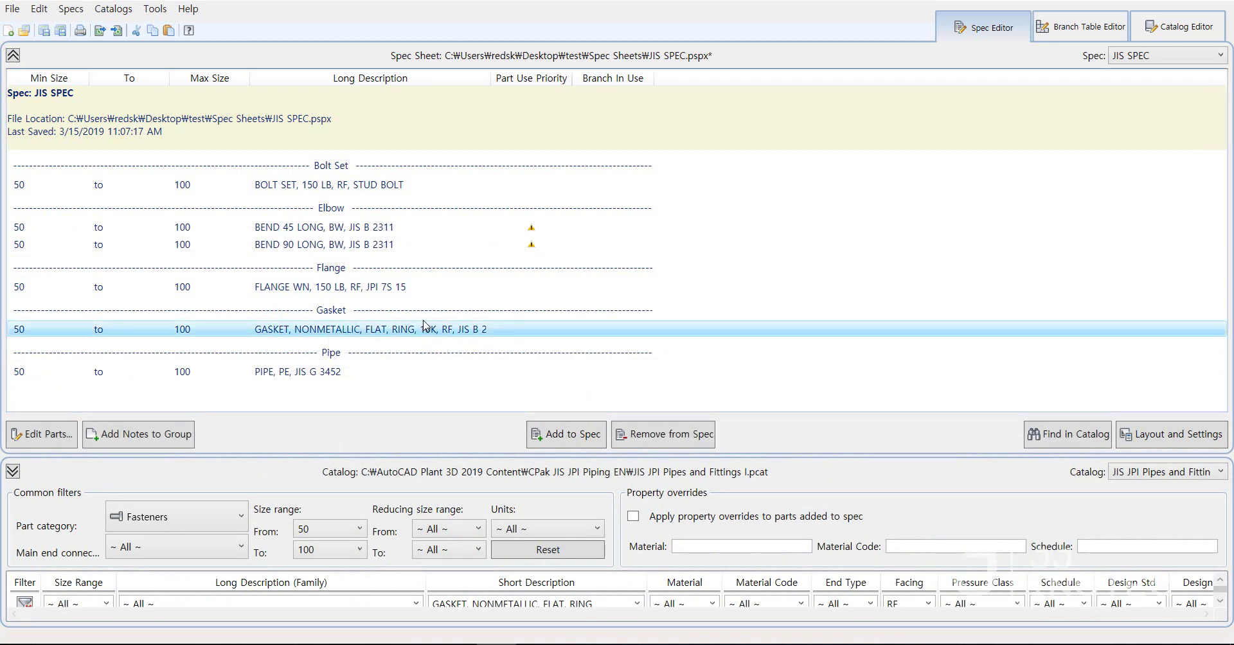
Mark the elbow group's part use priority conflicts as resolved for all sizes from 50 to 100.
click(535, 246)
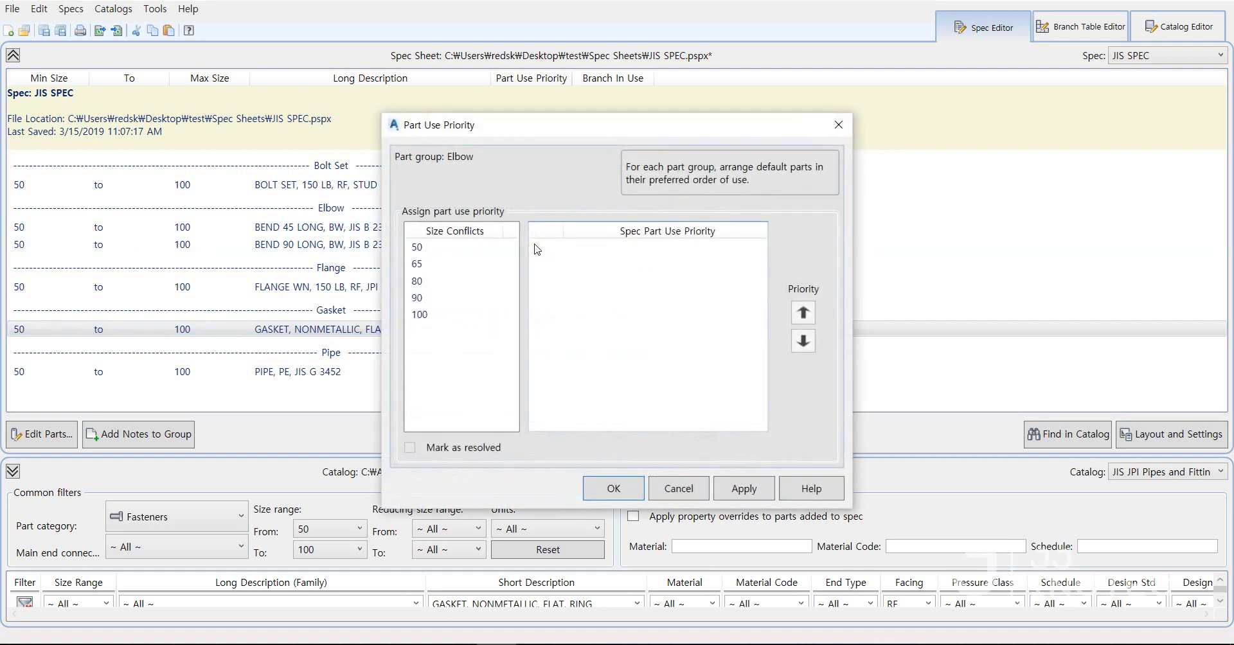
click(468, 249)
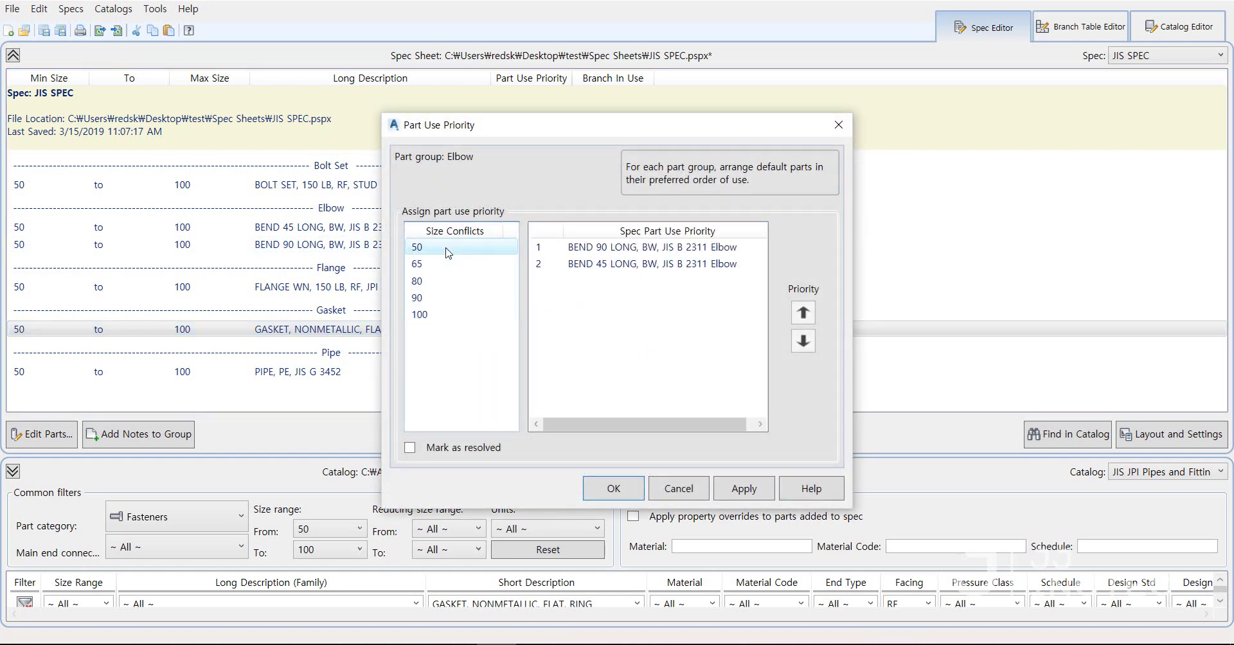
shift+click(427, 314)
click(474, 451)
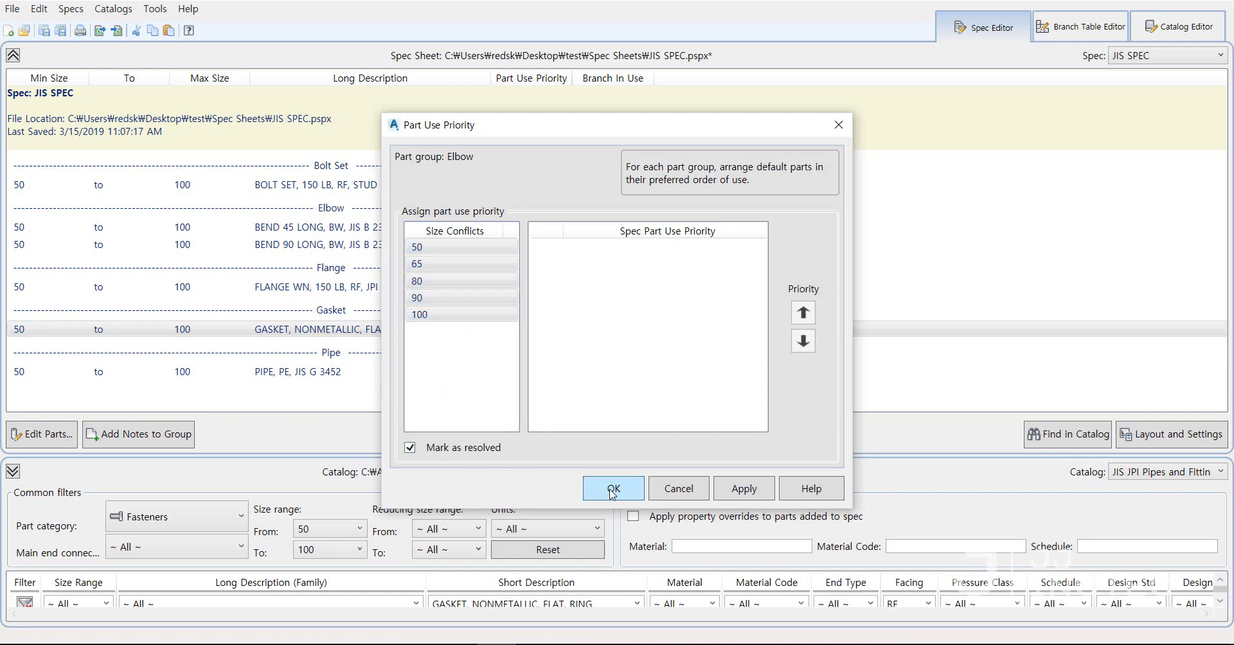
click(613, 489)
click(1101, 247)
click(1069, 28)
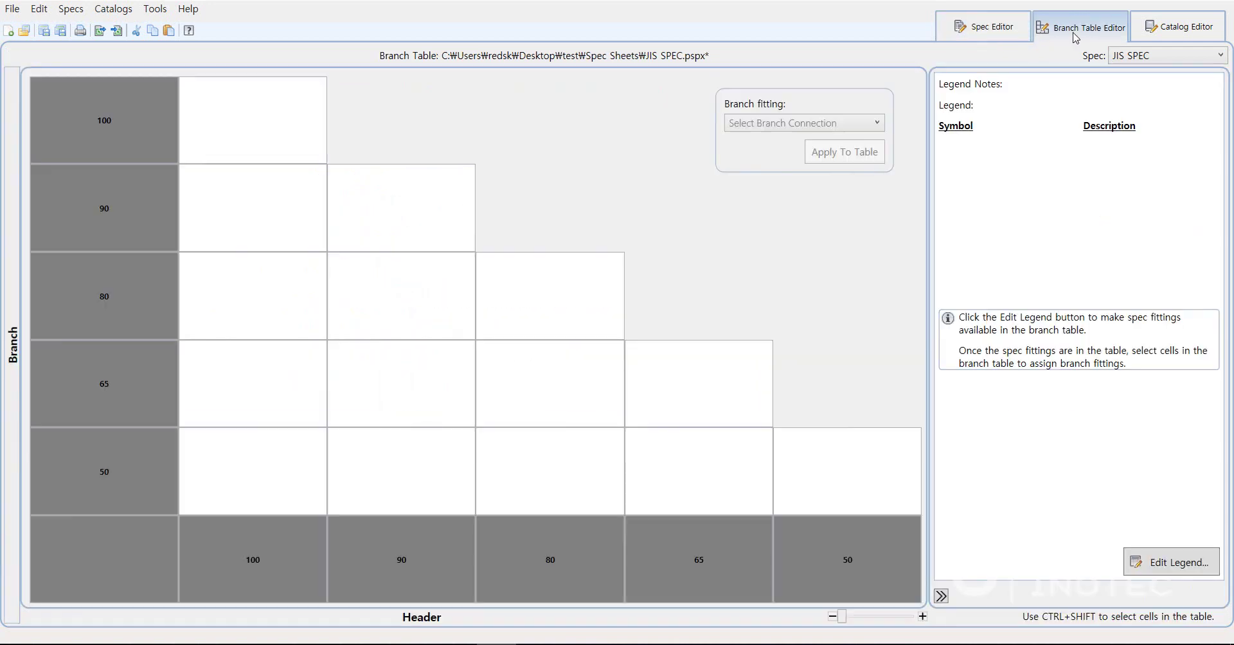
click(1159, 569)
click(786, 327)
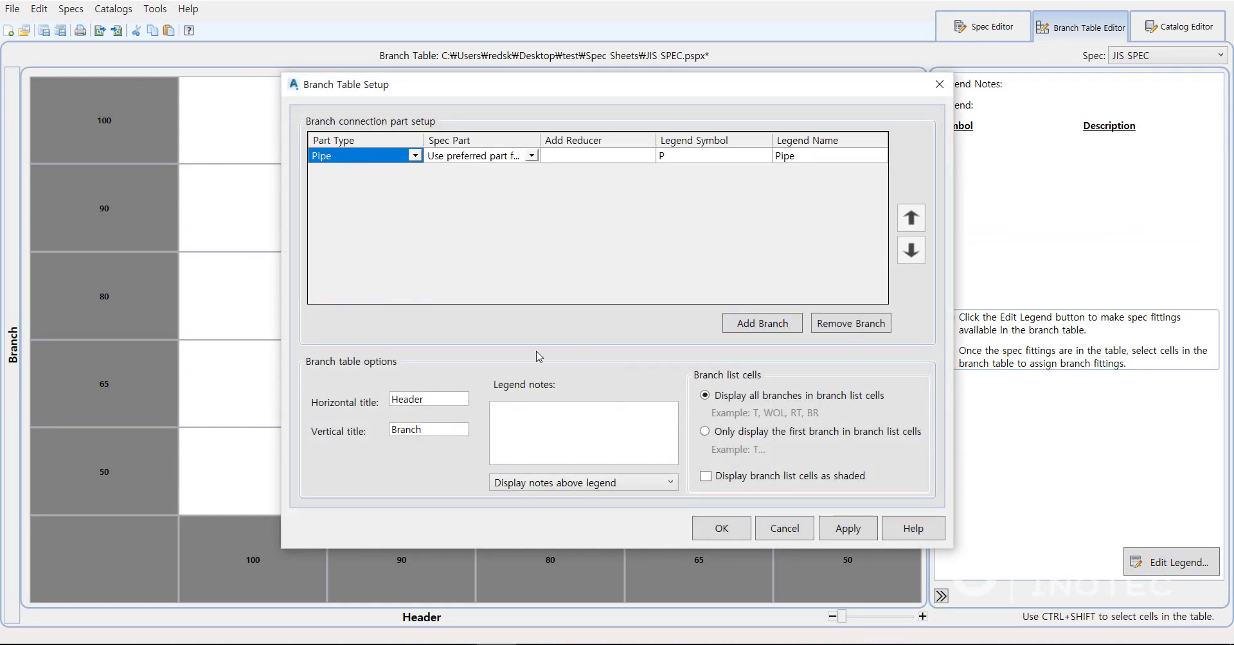
click(416, 156)
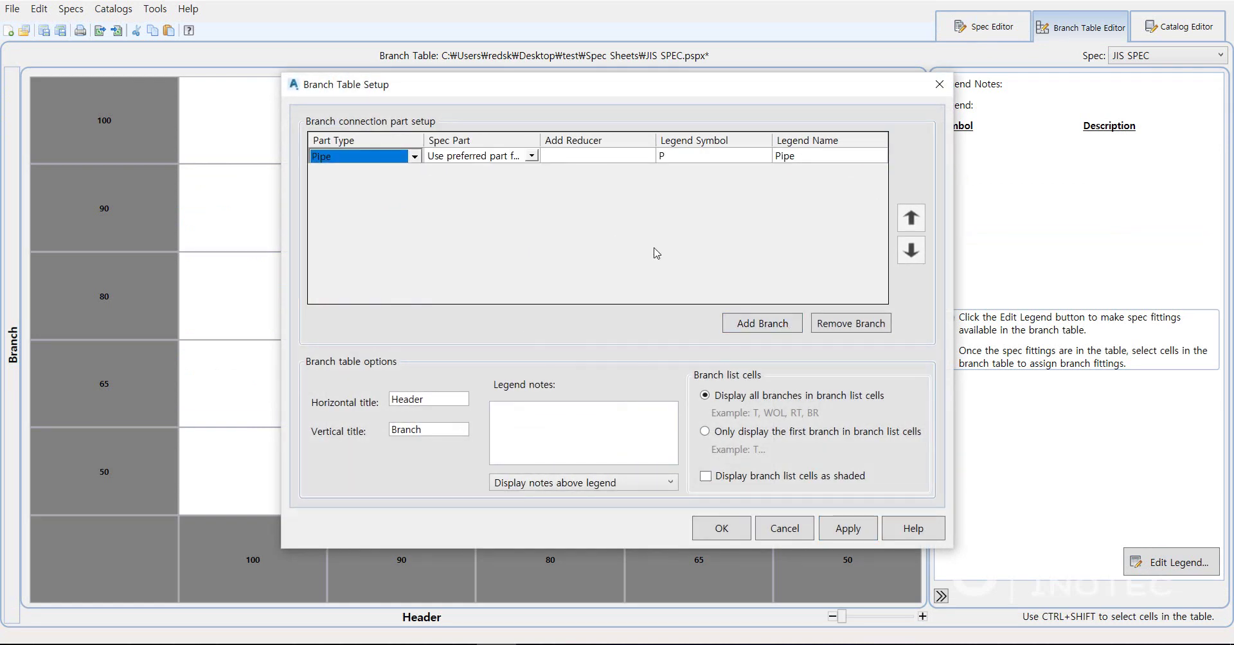
click(531, 157)
click(532, 157)
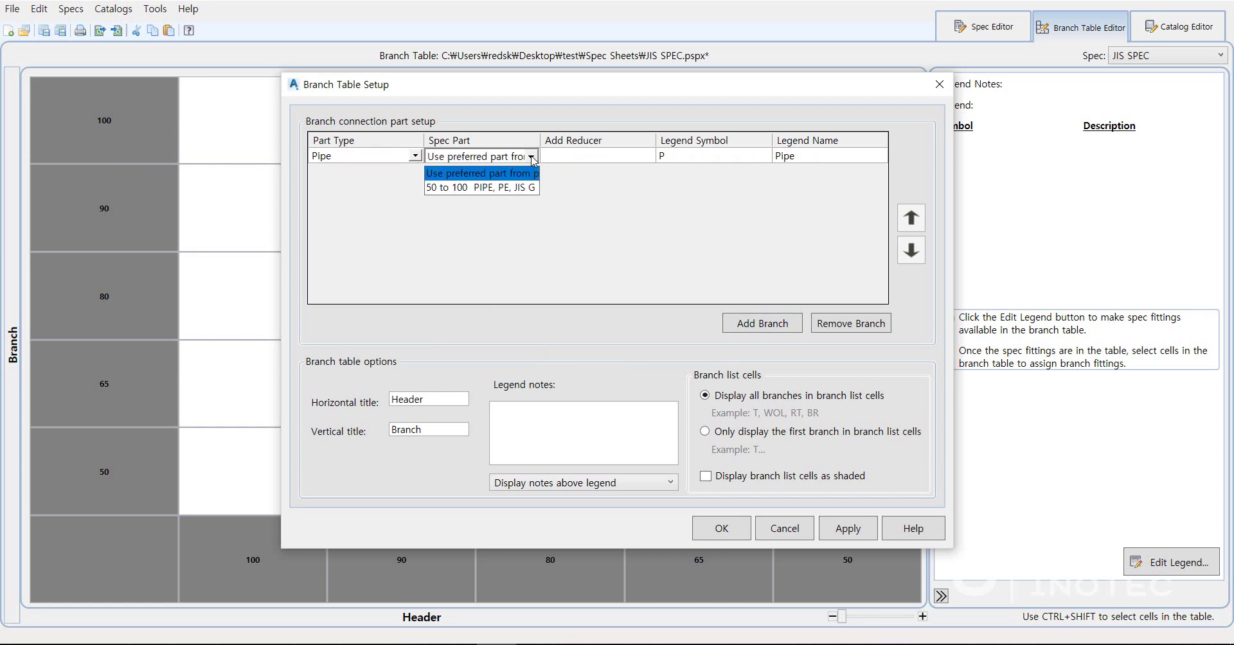
click(552, 174)
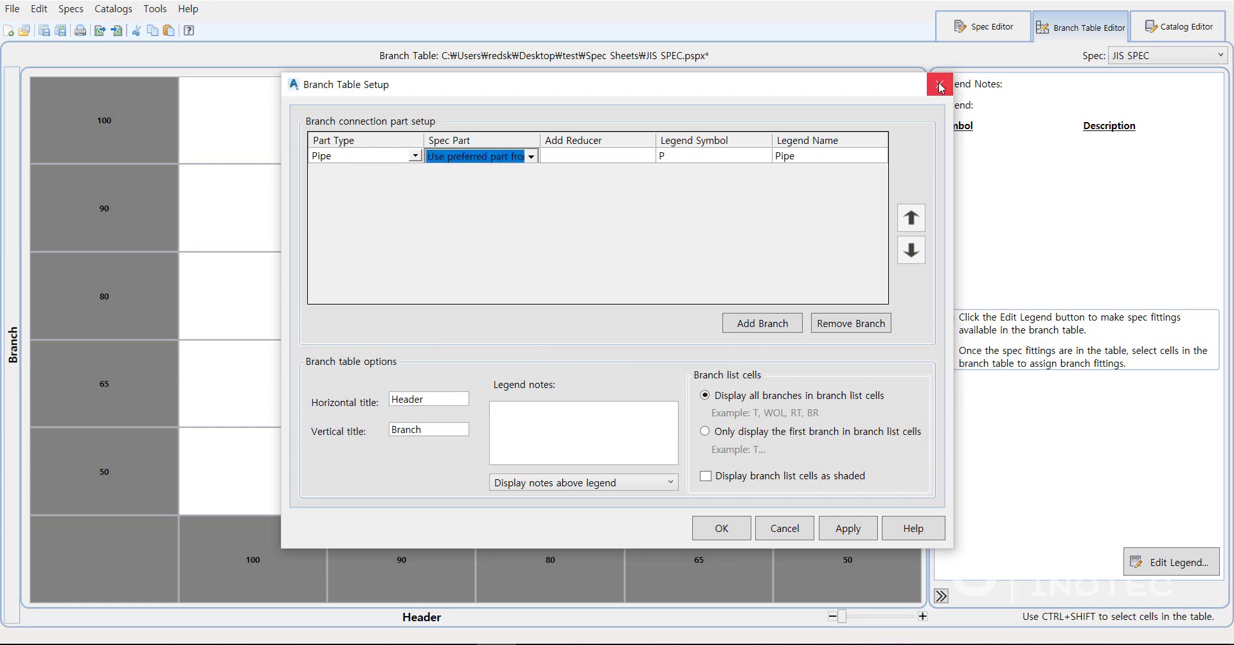
click(939, 84)
click(983, 27)
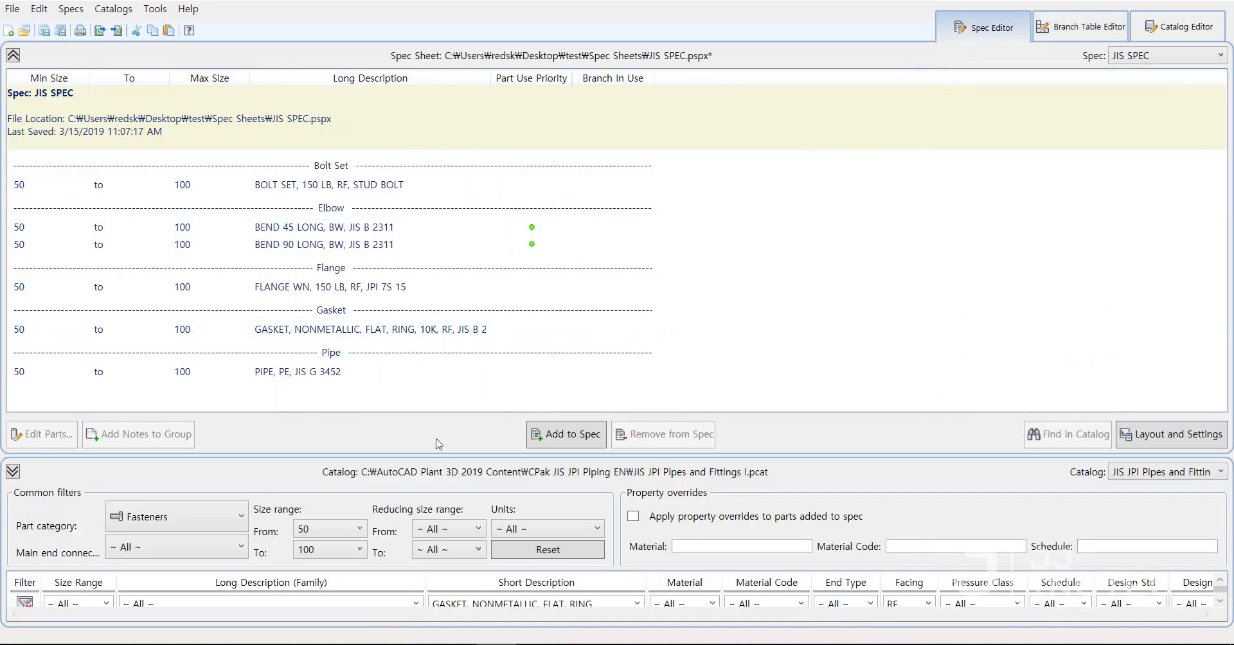
Filter the catalog to the Fittings category with short description TEE.
drag(434, 455, 434, 311)
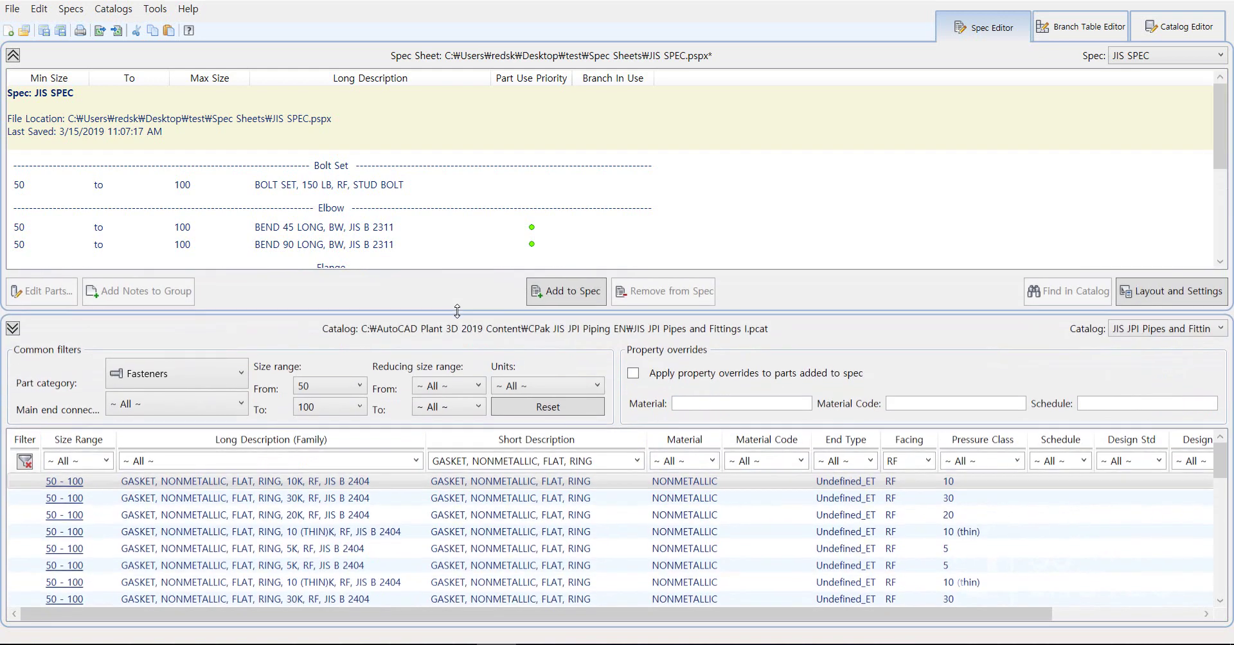
click(209, 372)
click(238, 414)
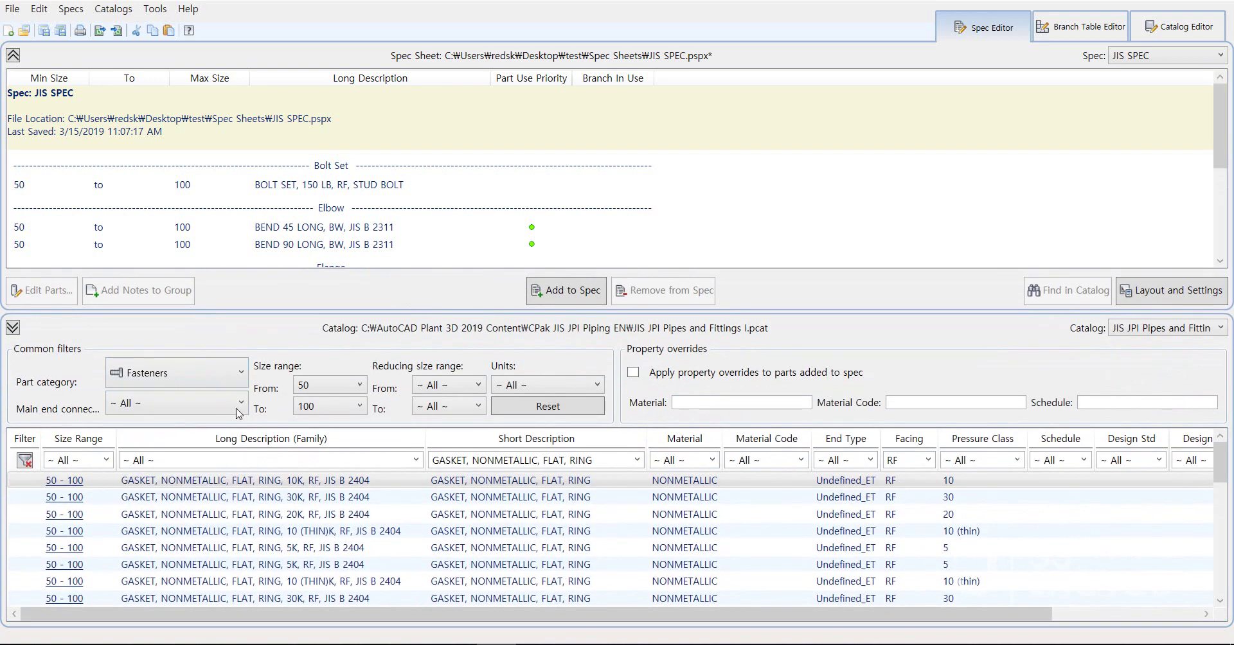
click(636, 460)
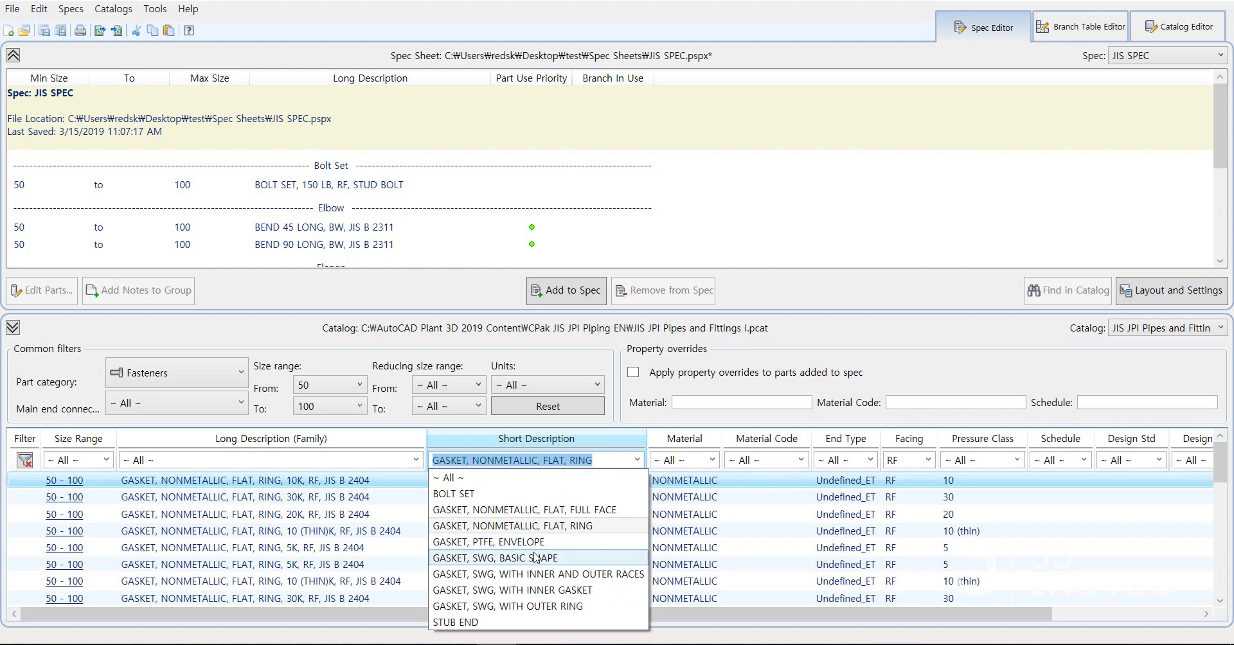
click(286, 331)
click(238, 372)
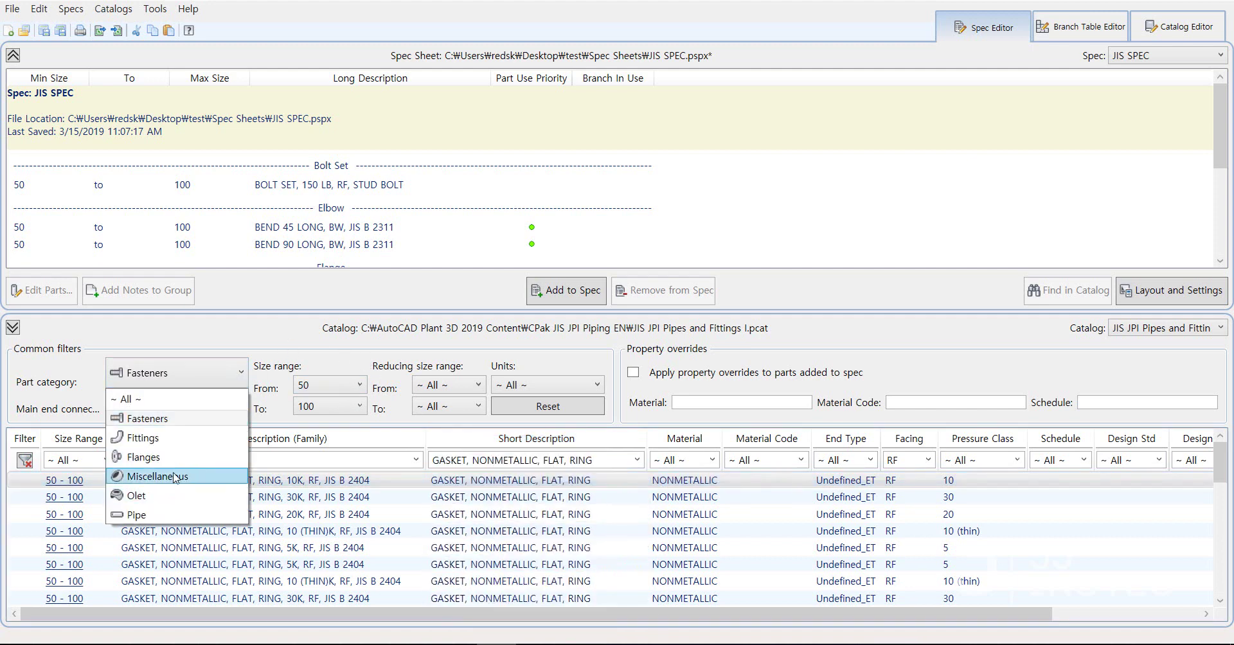
click(138, 508)
click(636, 460)
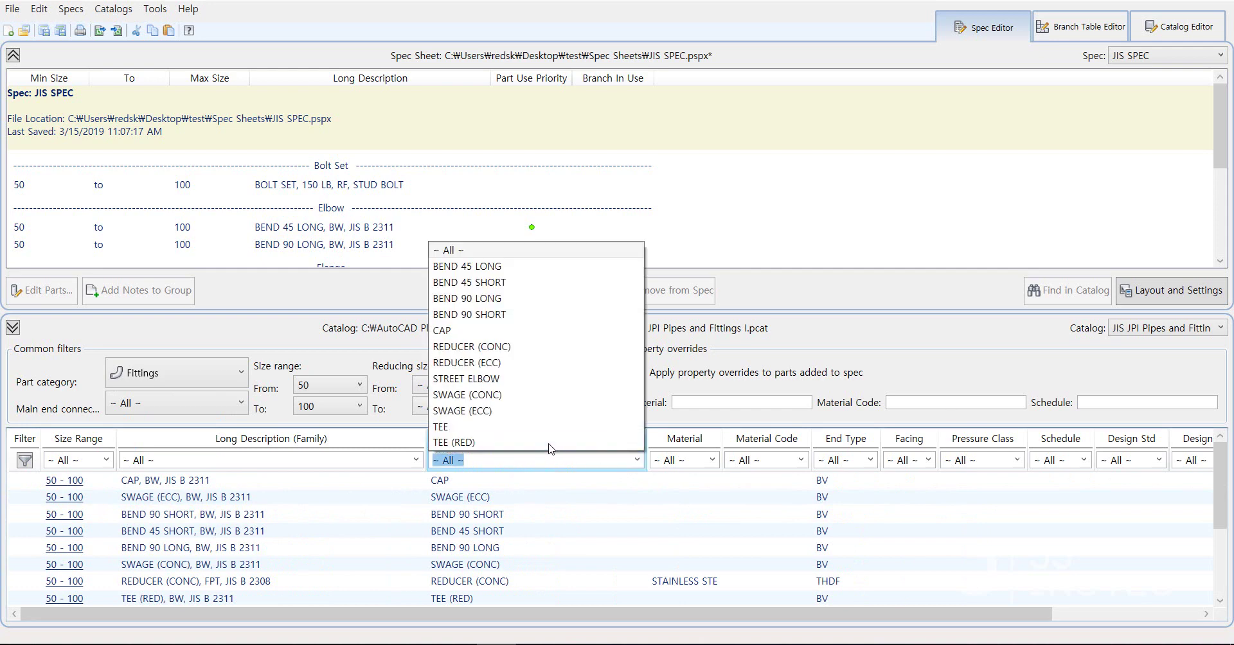
click(551, 430)
Add the size 50 to 100 TEE, BW, JIS B 2311 to the spec sheet and check its entry.
click(459, 498)
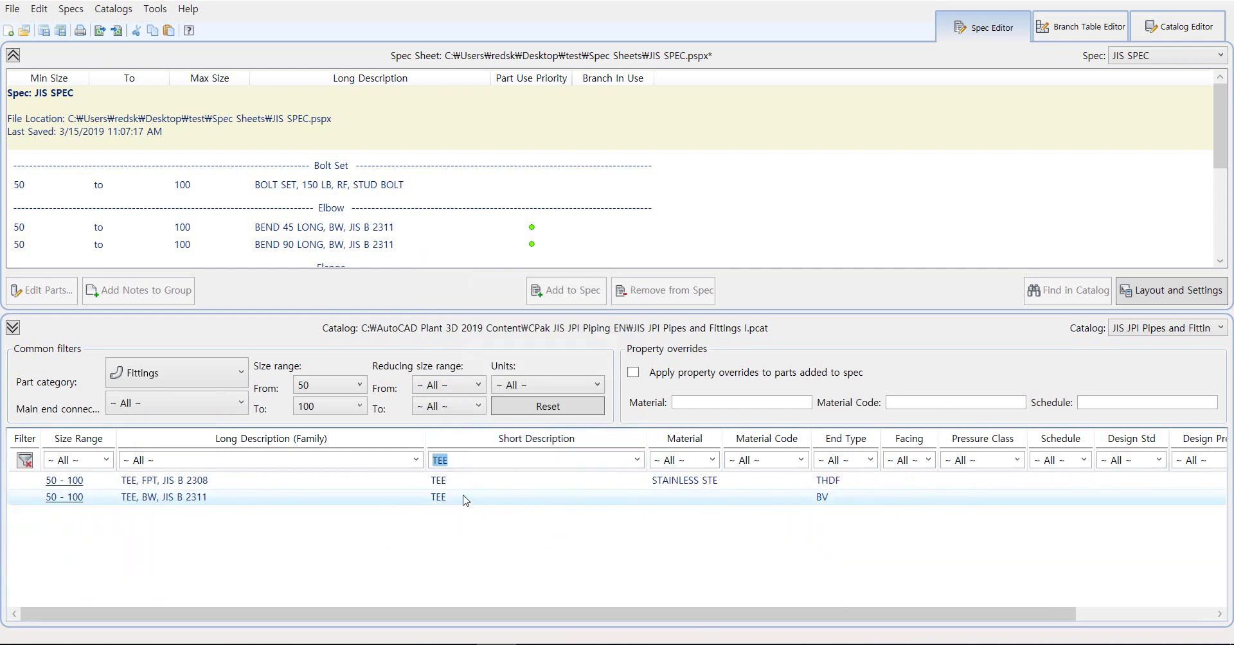
click(588, 296)
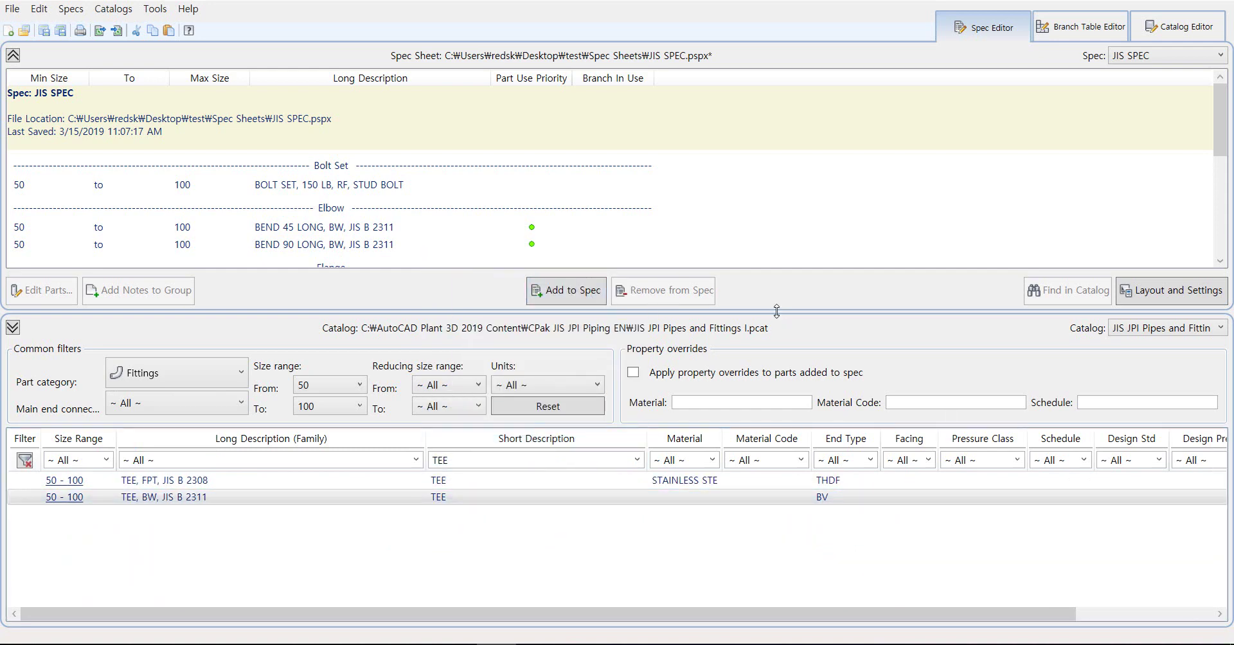
drag(776, 311, 776, 455)
scroll(367, 282, down, 1)
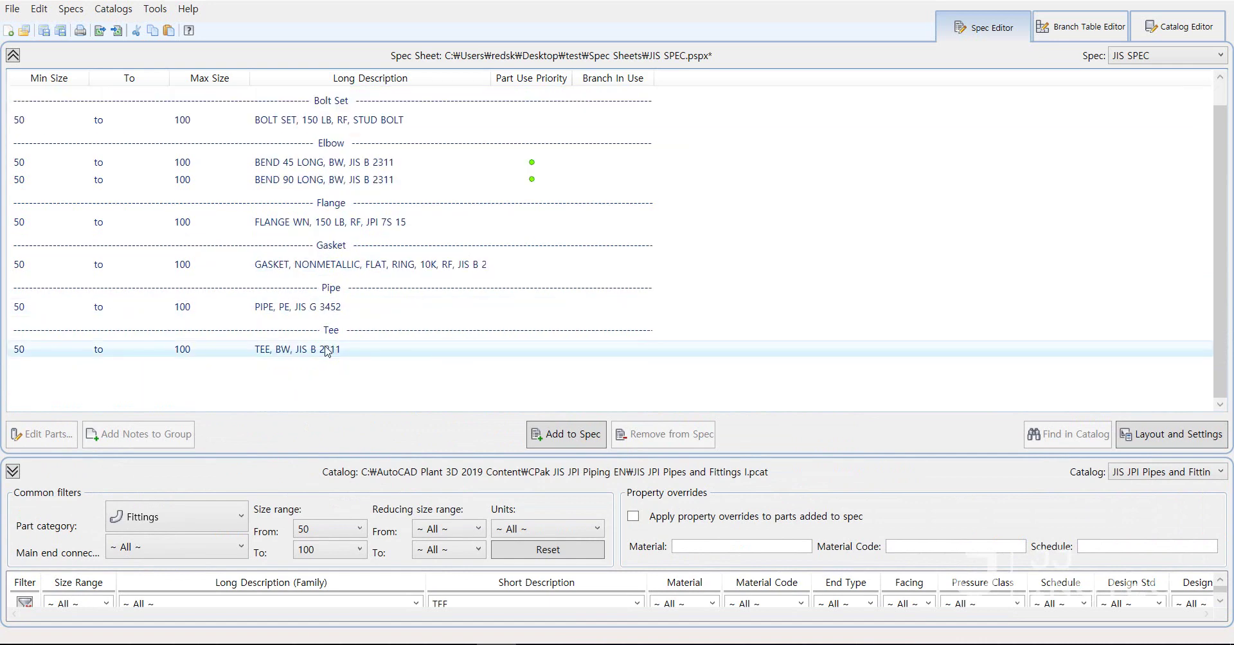
Edit the branch table legend of JIS SPEC and add a Tee branch connection that uses the preferred part.
click(1083, 27)
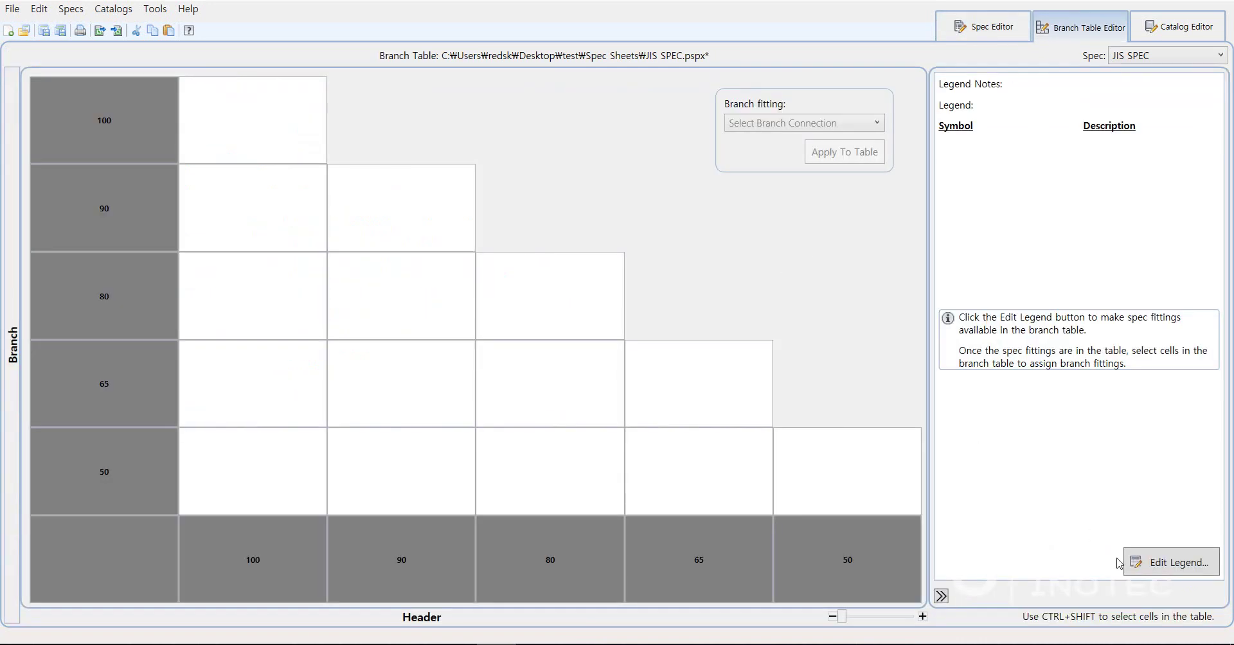
click(1170, 570)
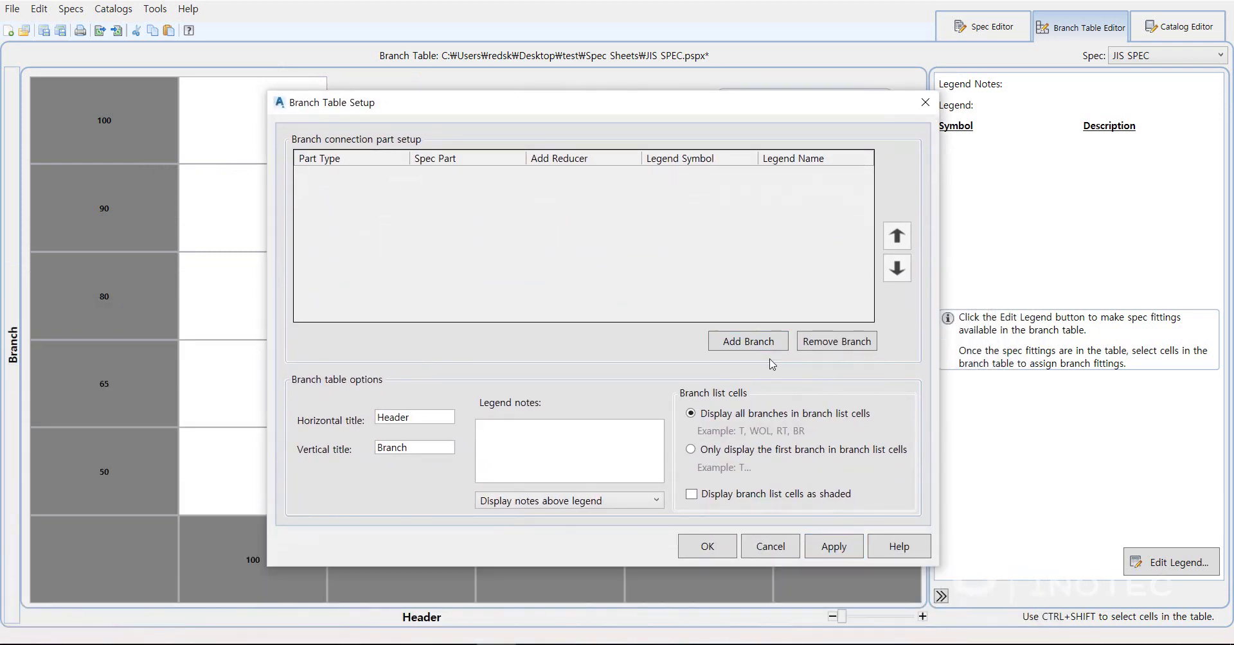
click(750, 344)
click(397, 175)
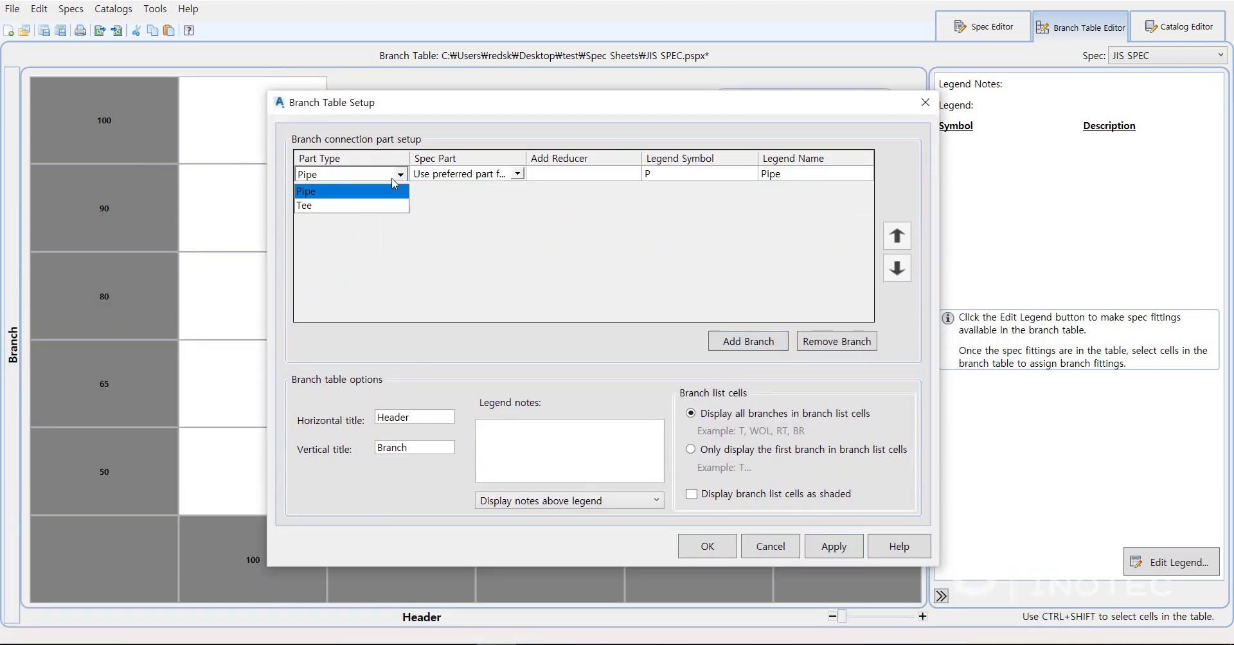
click(351, 205)
click(518, 175)
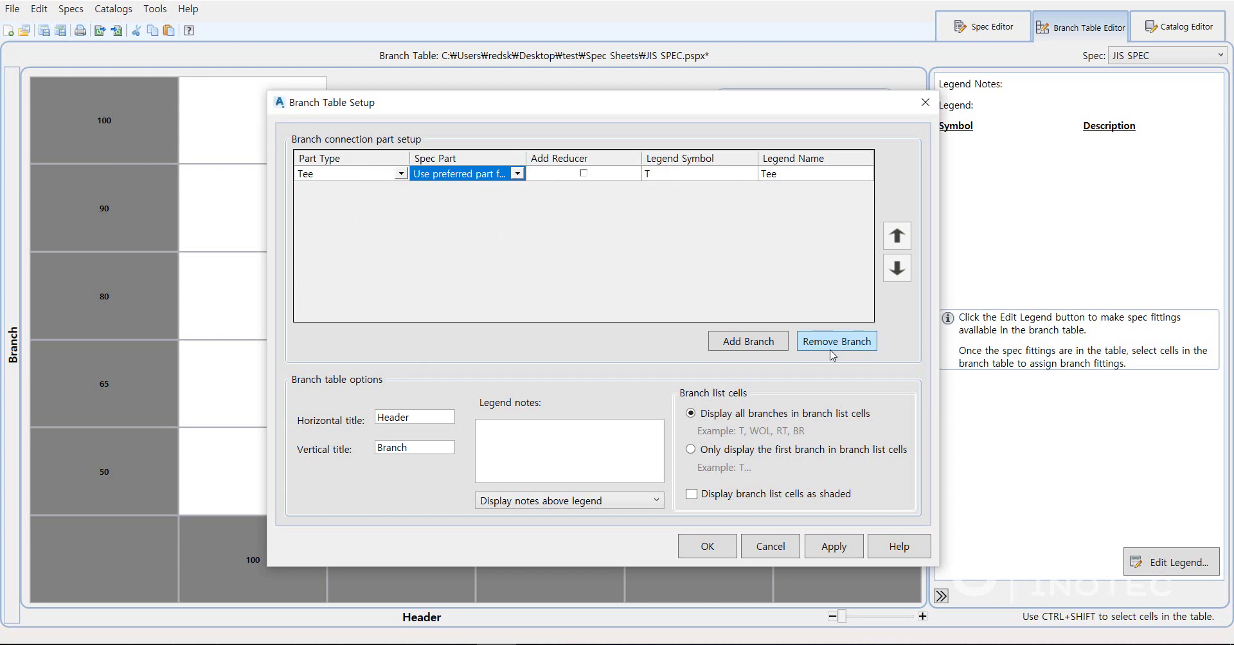
Try a second Tee branch row set to the 50 to 100 TEE, BW, JIS B 2311 spec part, and remove that row.
click(753, 345)
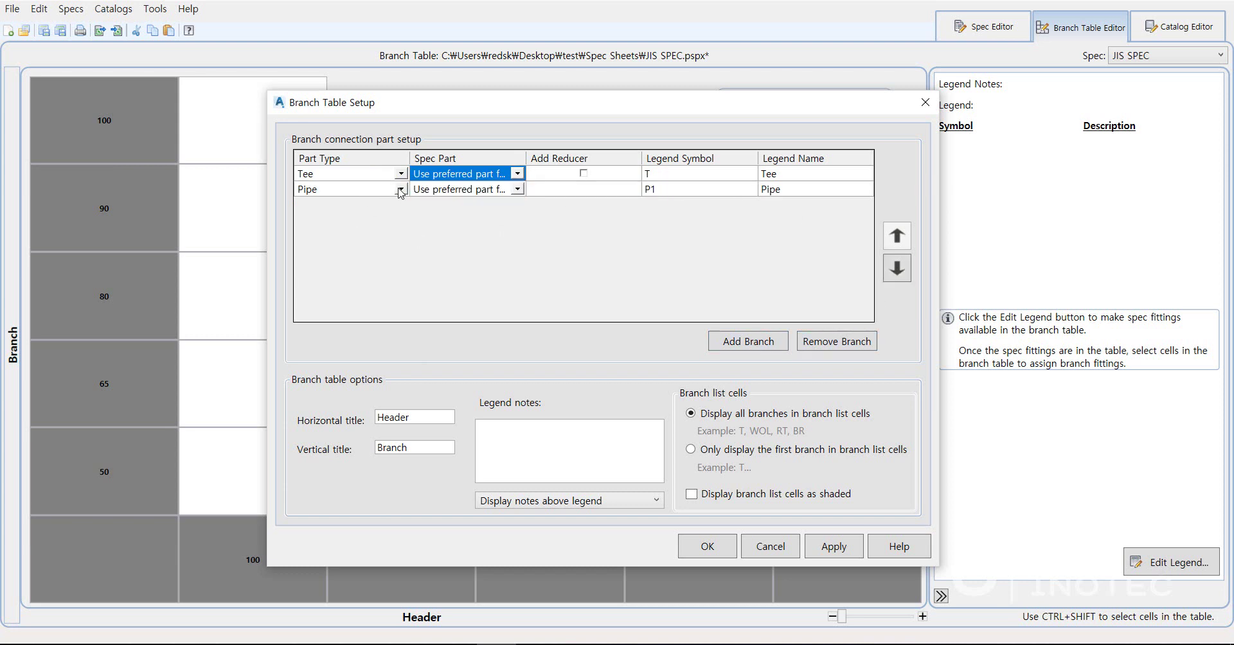
click(400, 192)
click(399, 192)
click(384, 224)
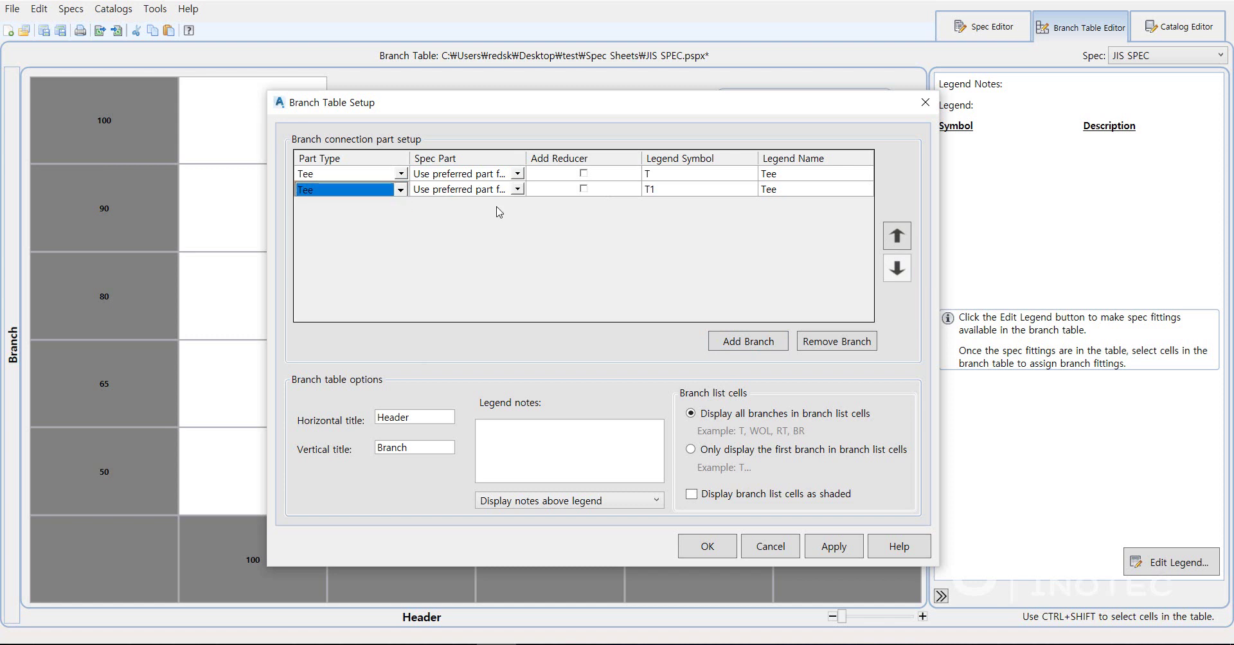
click(517, 191)
click(517, 190)
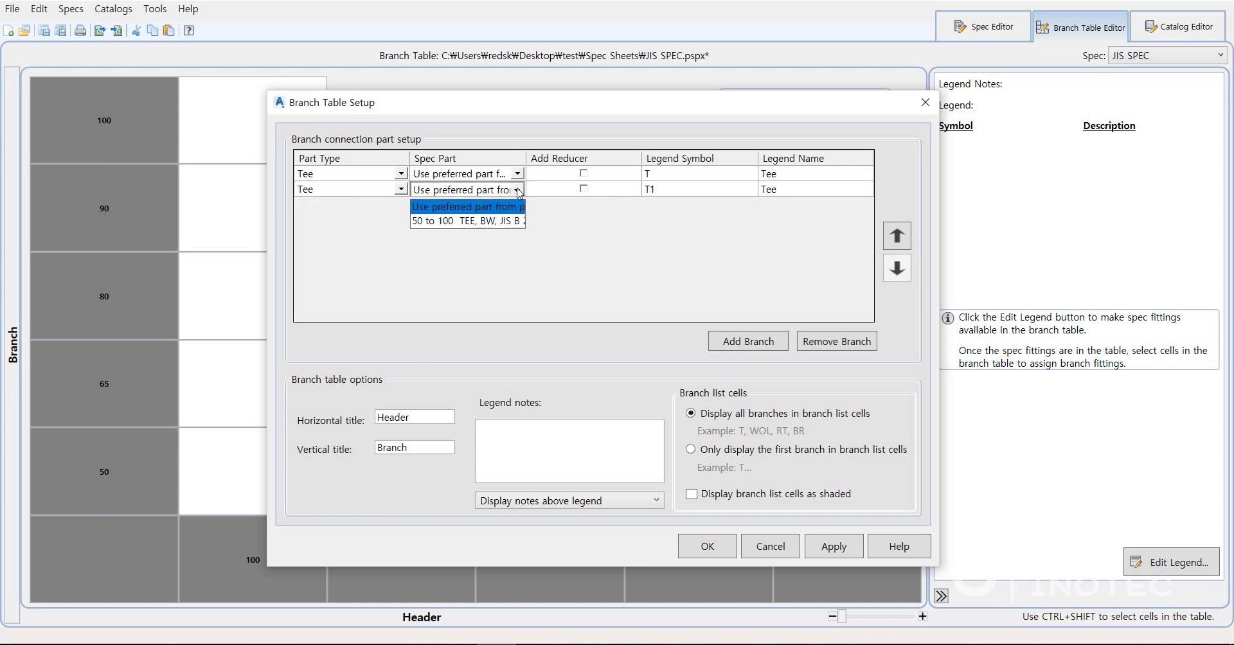
click(510, 221)
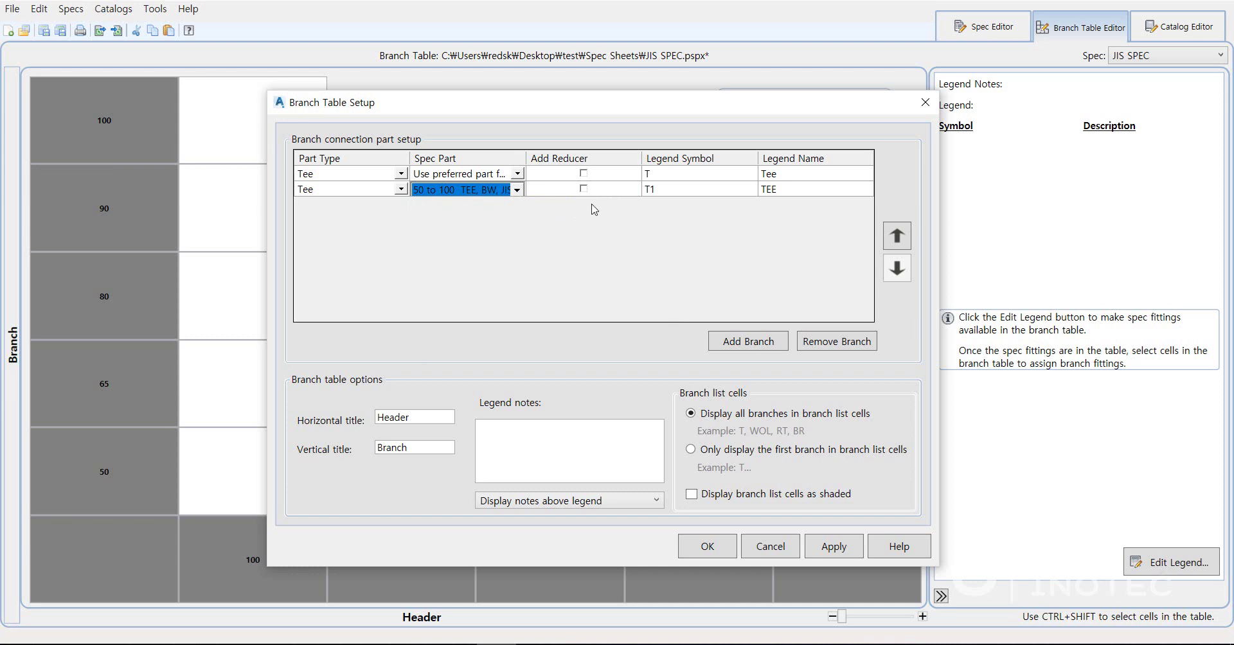
click(863, 346)
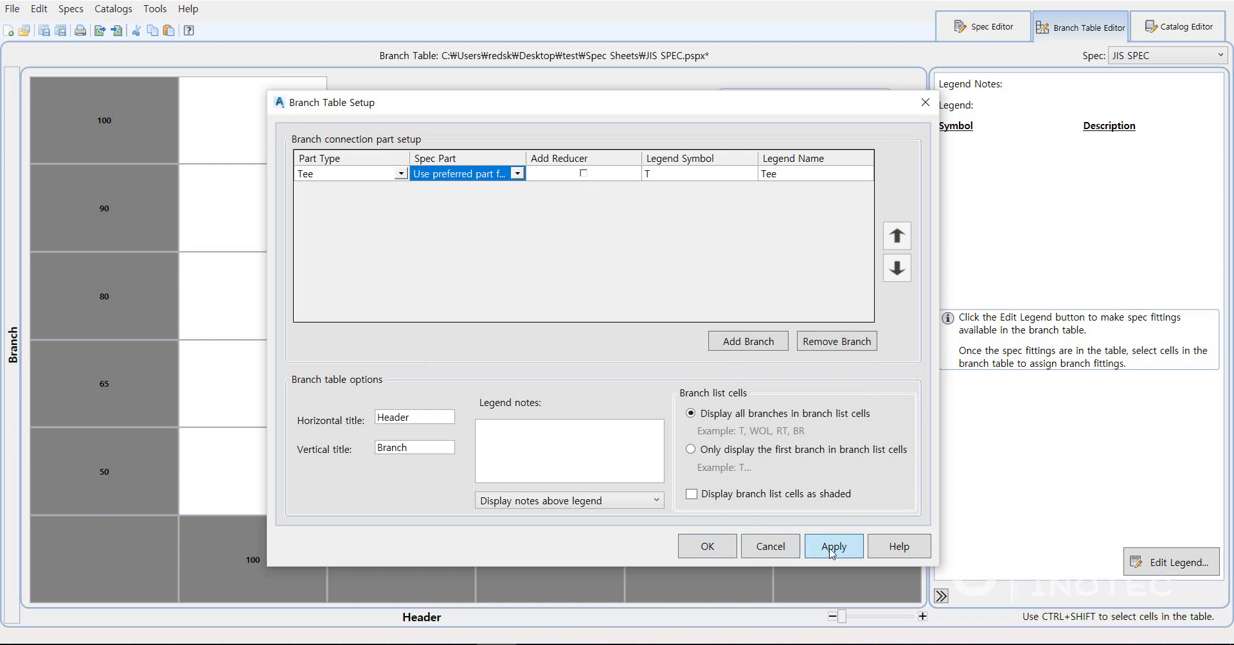
Accept the branch setup and assign the Tee to all diagonal cells where header and branch sizes are equal, from 50 to 100.
click(707, 547)
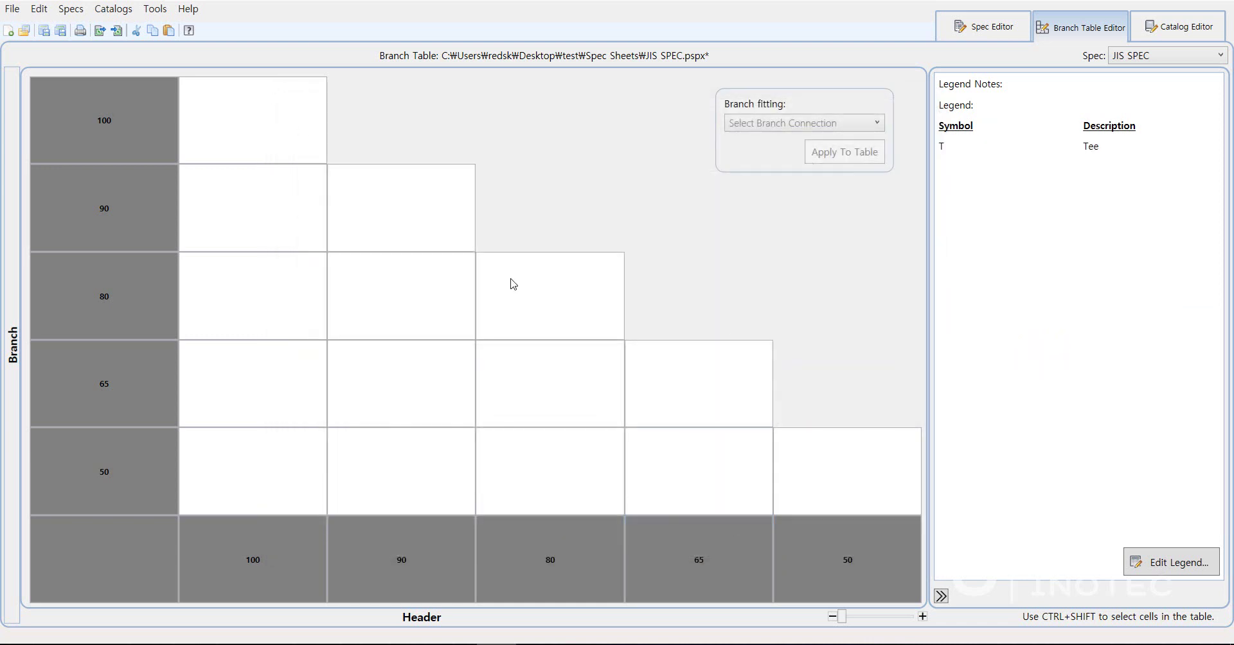
mouse_move(512, 283)
mouse_down()
mouse_move(743, 413)
mouse_move(810, 479)
mouse_up()
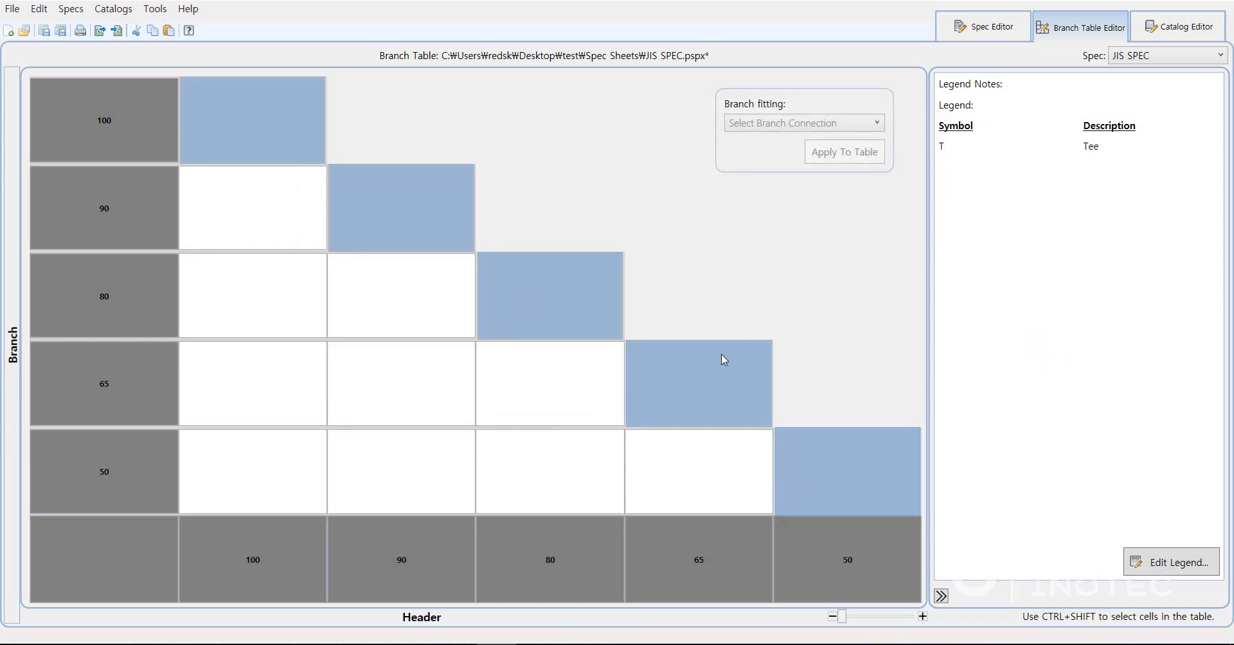
right_click(709, 371)
click(751, 439)
click(517, 370)
Return to the spec sheet, save JIS SPEC and close the spec editor.
click(979, 24)
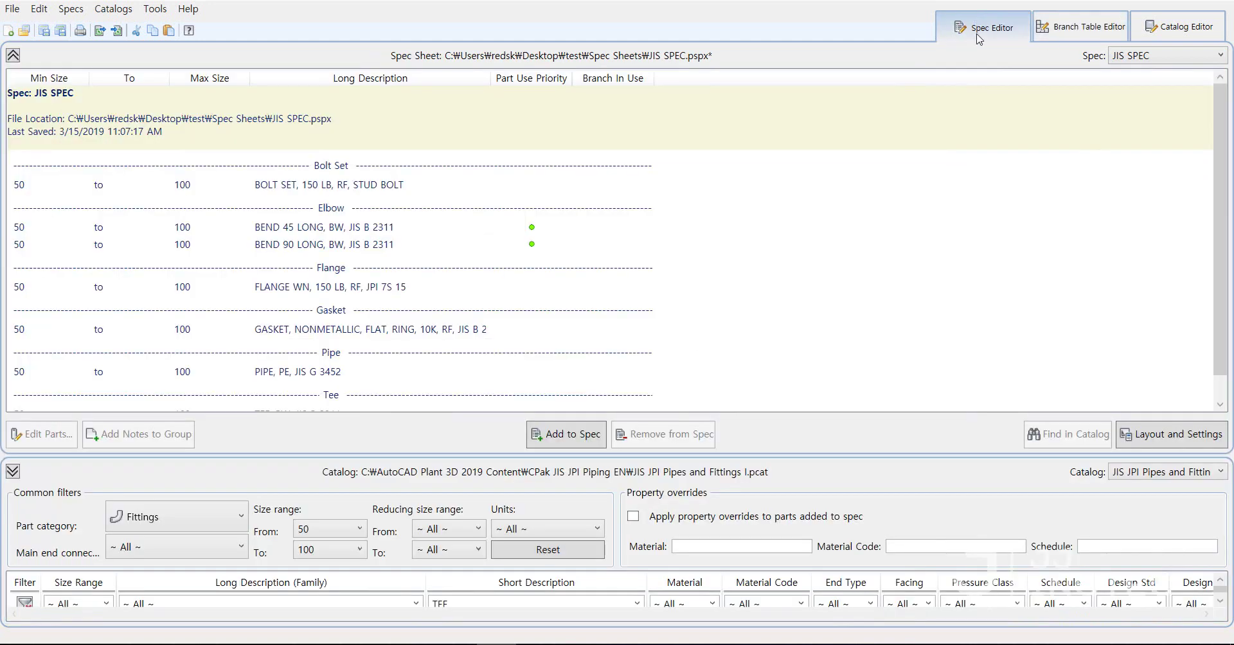
click(45, 30)
click(1223, 3)
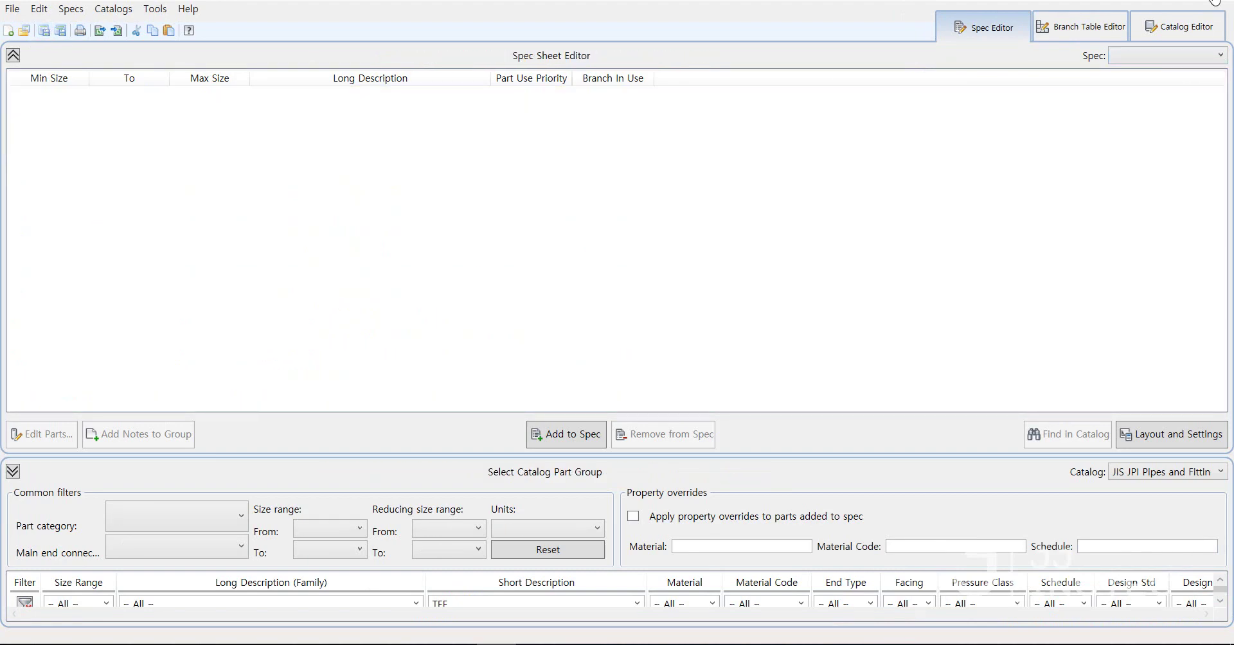
In AutoCAD Plant 3D, create a new drawing named 104.dwg under the project's Plant 3D Drawings.
click(78, 305)
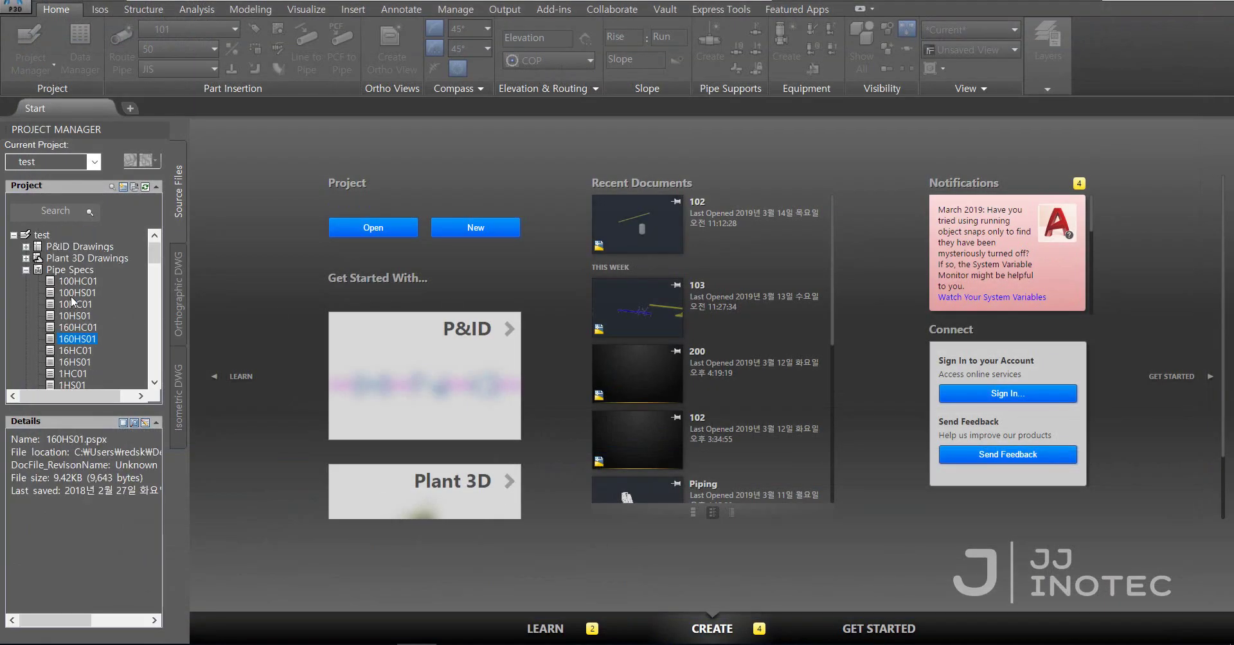
double_click(43, 259)
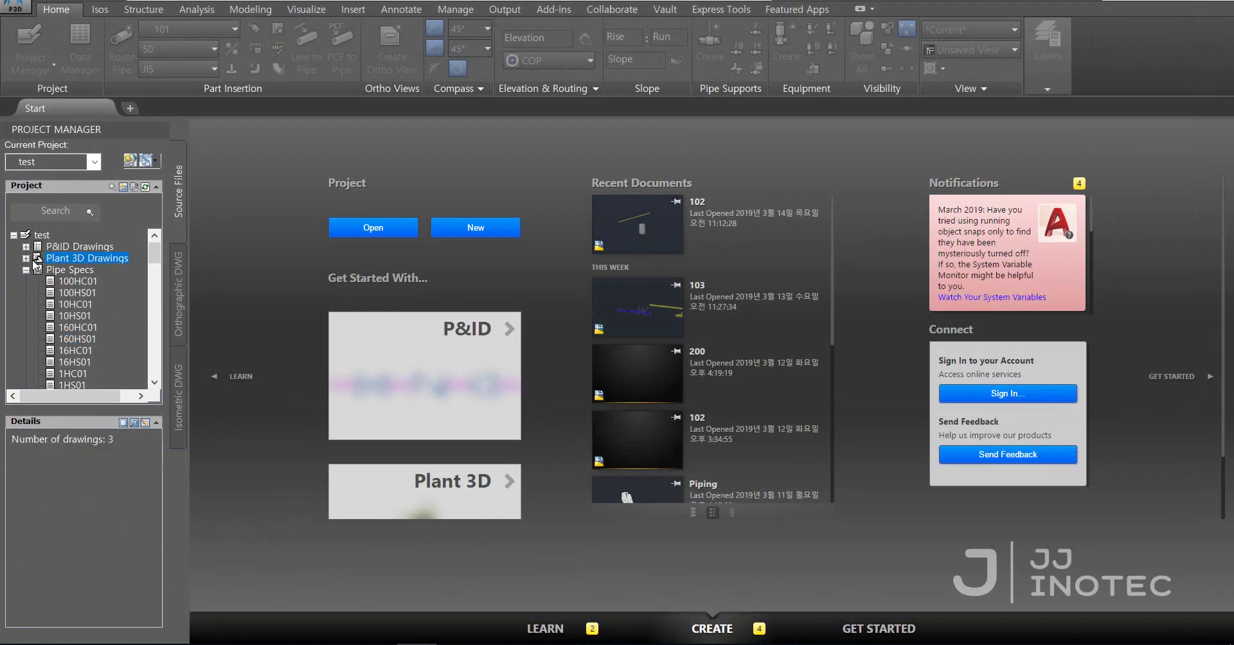
right_click(74, 259)
click(106, 260)
text(104.dwg)
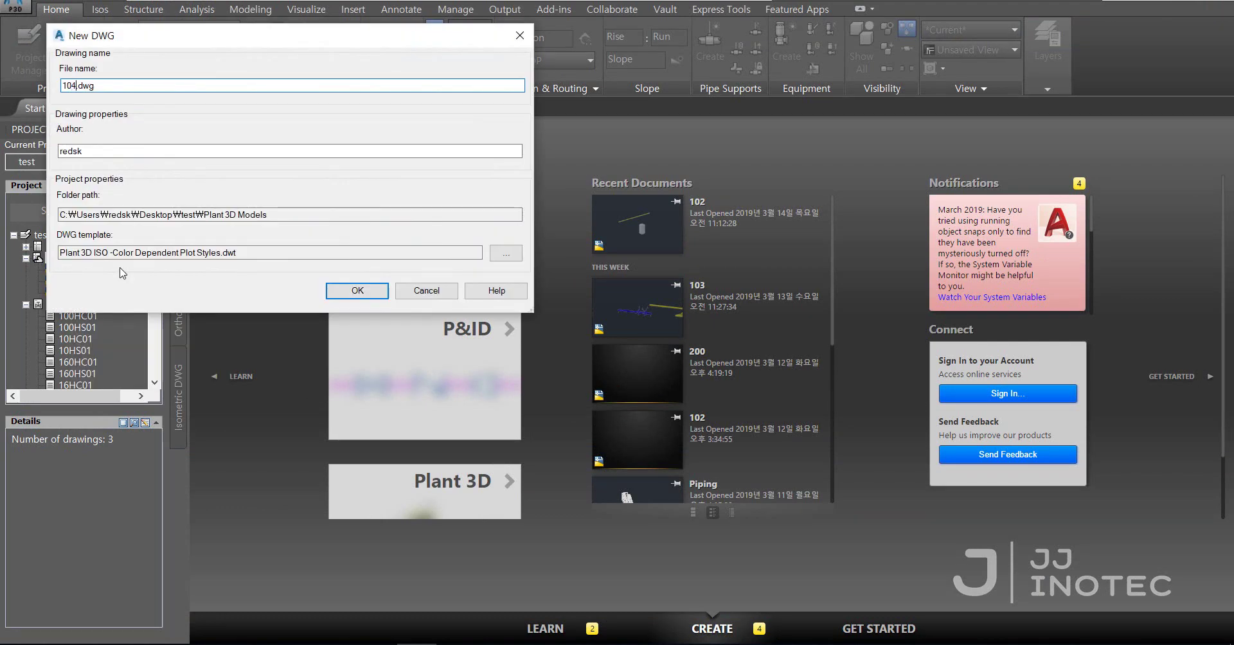
key(Return)
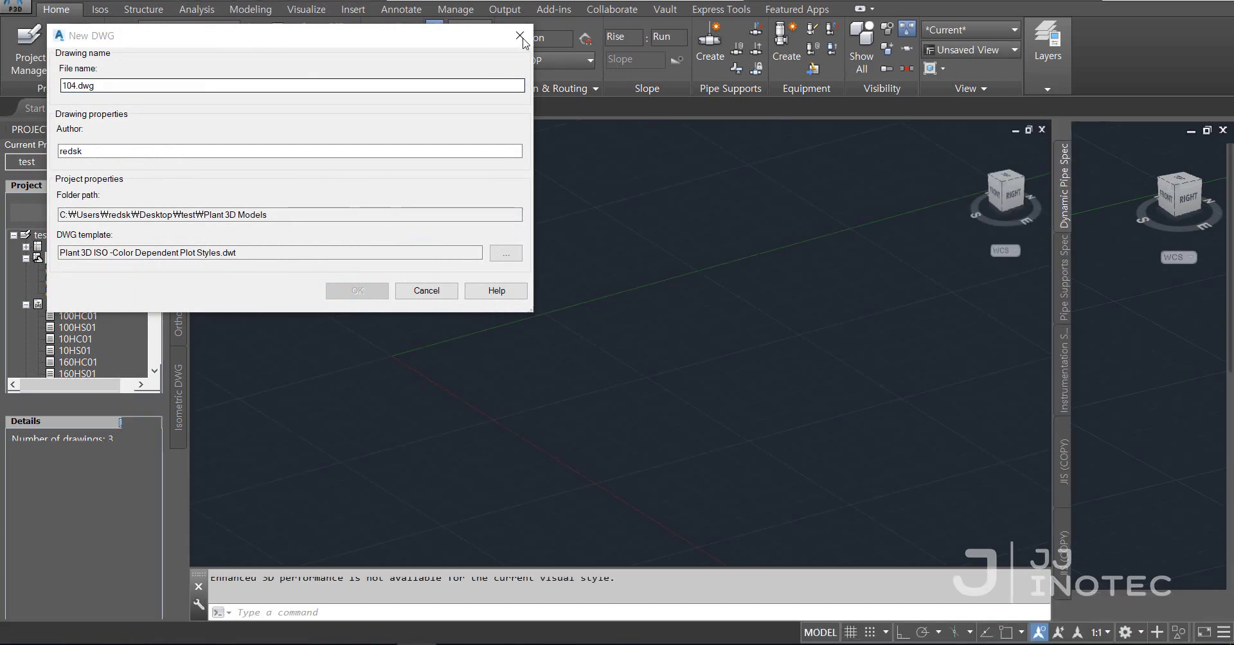
click(520, 36)
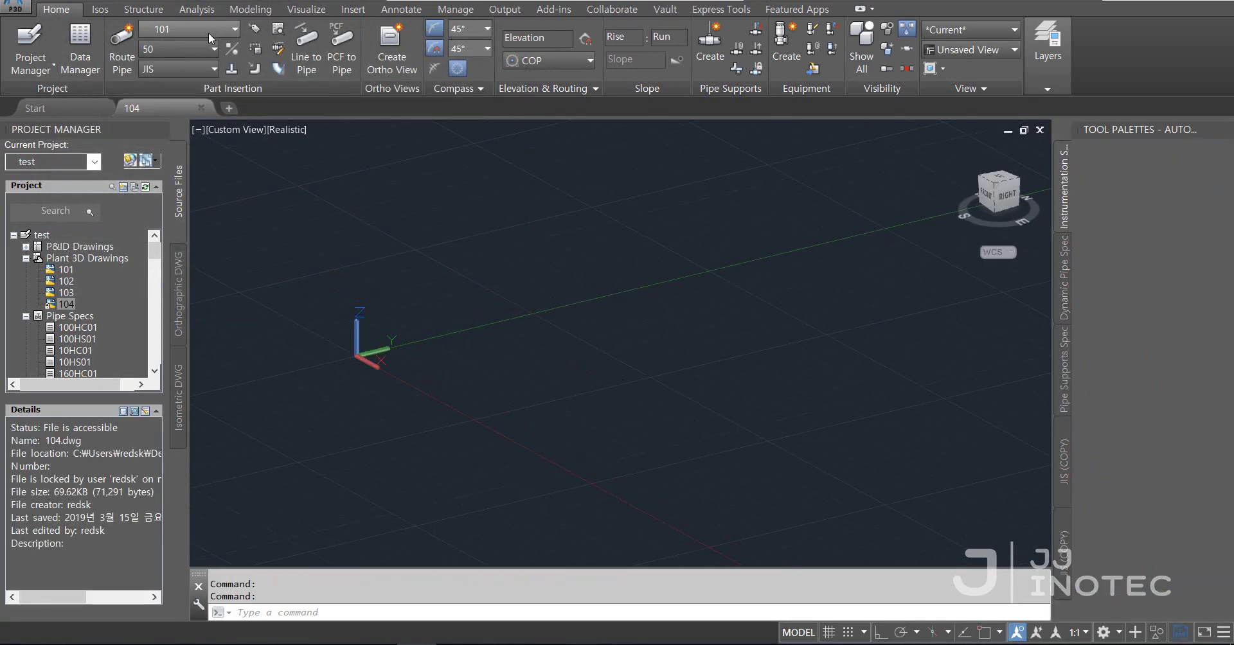
Set the current pipe spec to JIS SPEC and start routing a new size 50 line with number 105.
click(202, 68)
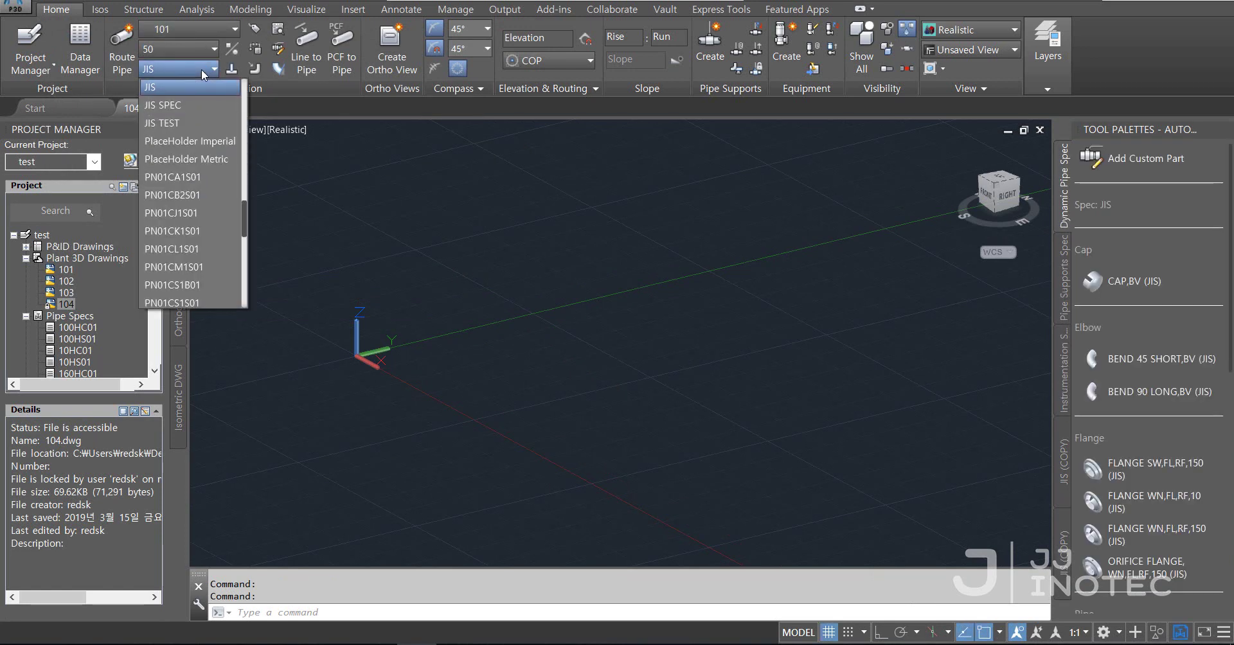
click(184, 105)
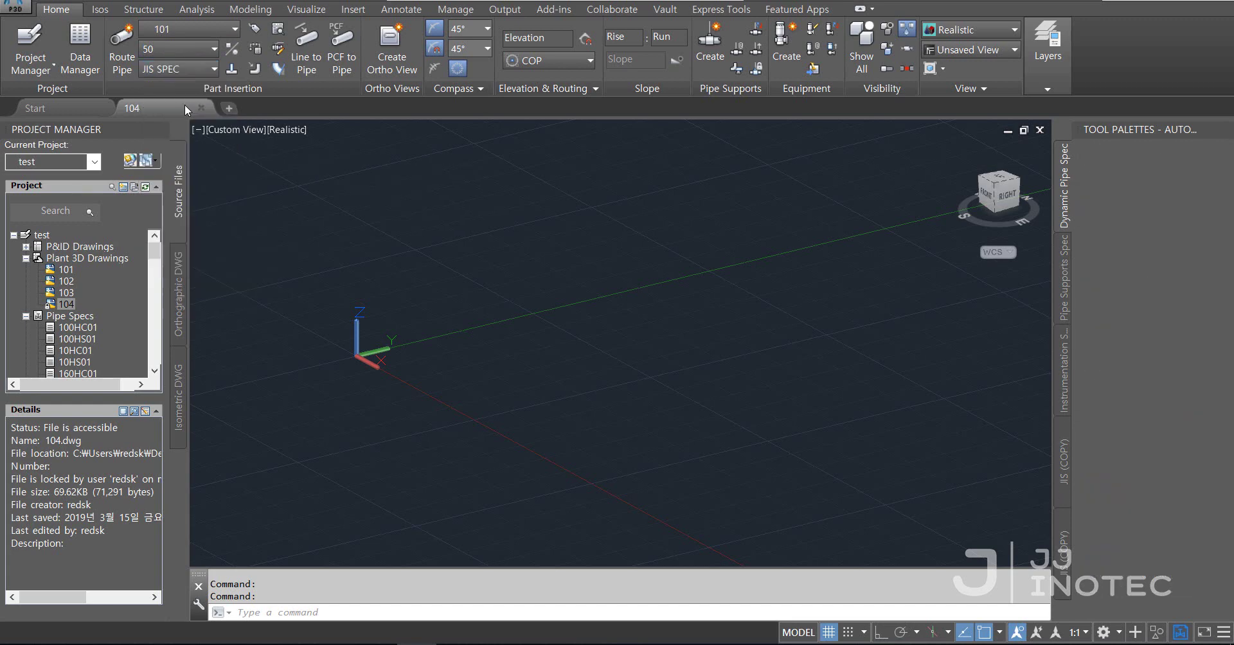
click(191, 29)
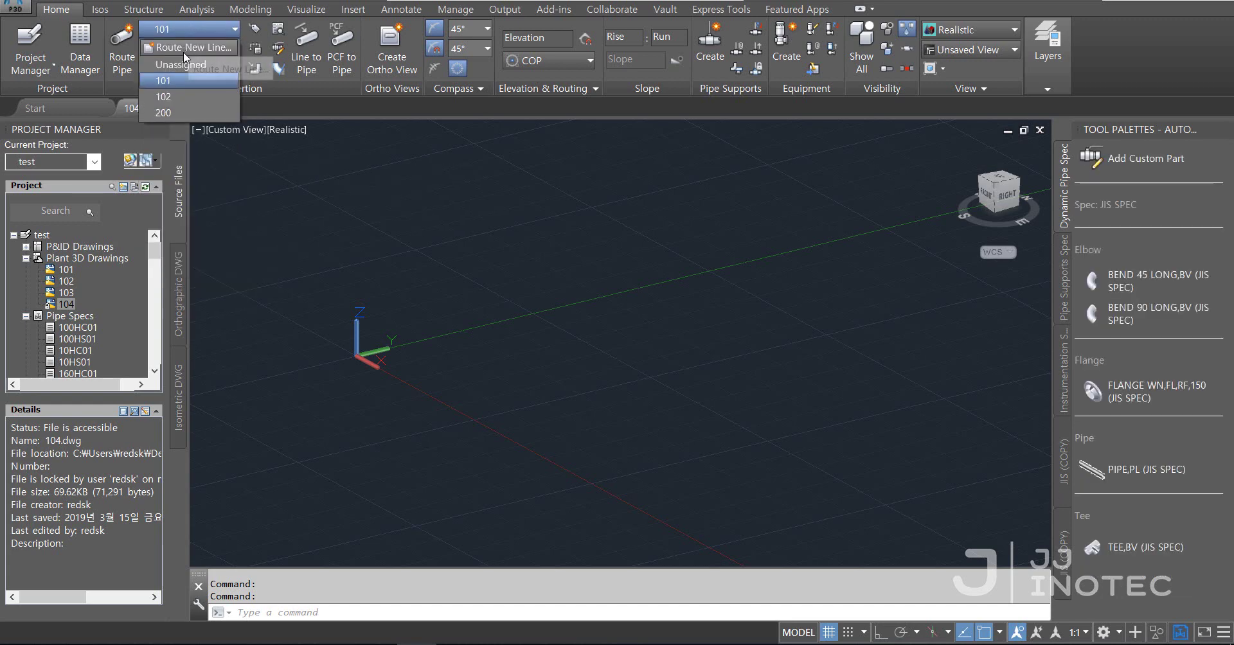
click(184, 49)
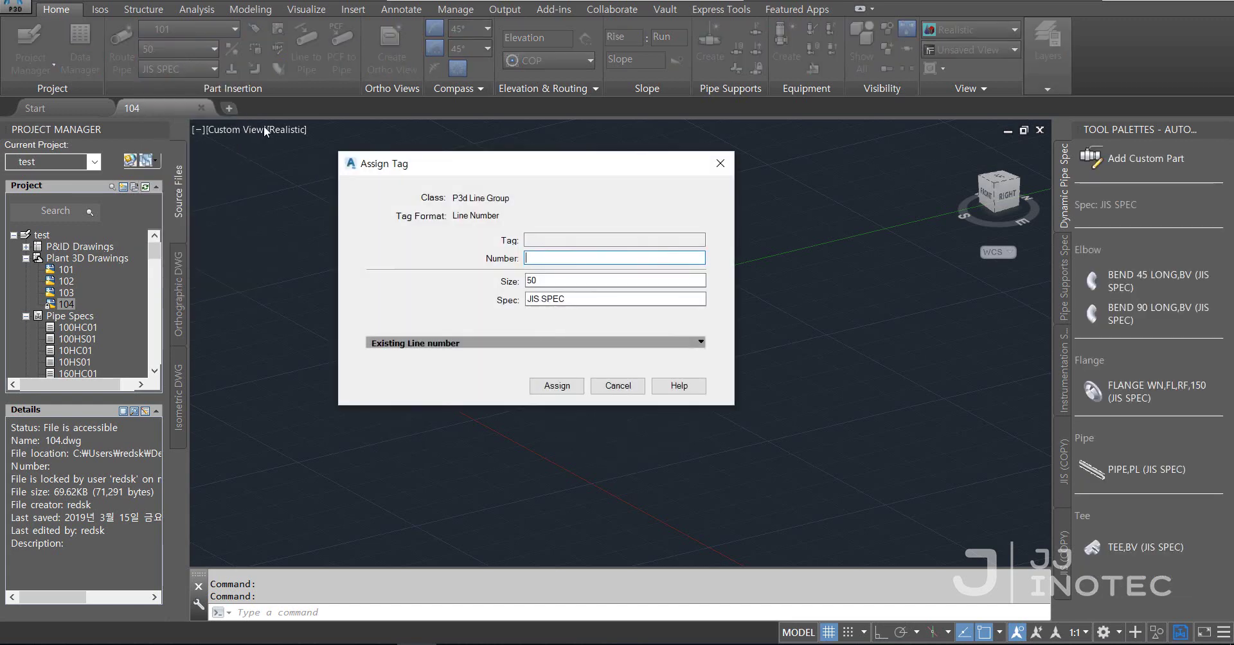
click(557, 384)
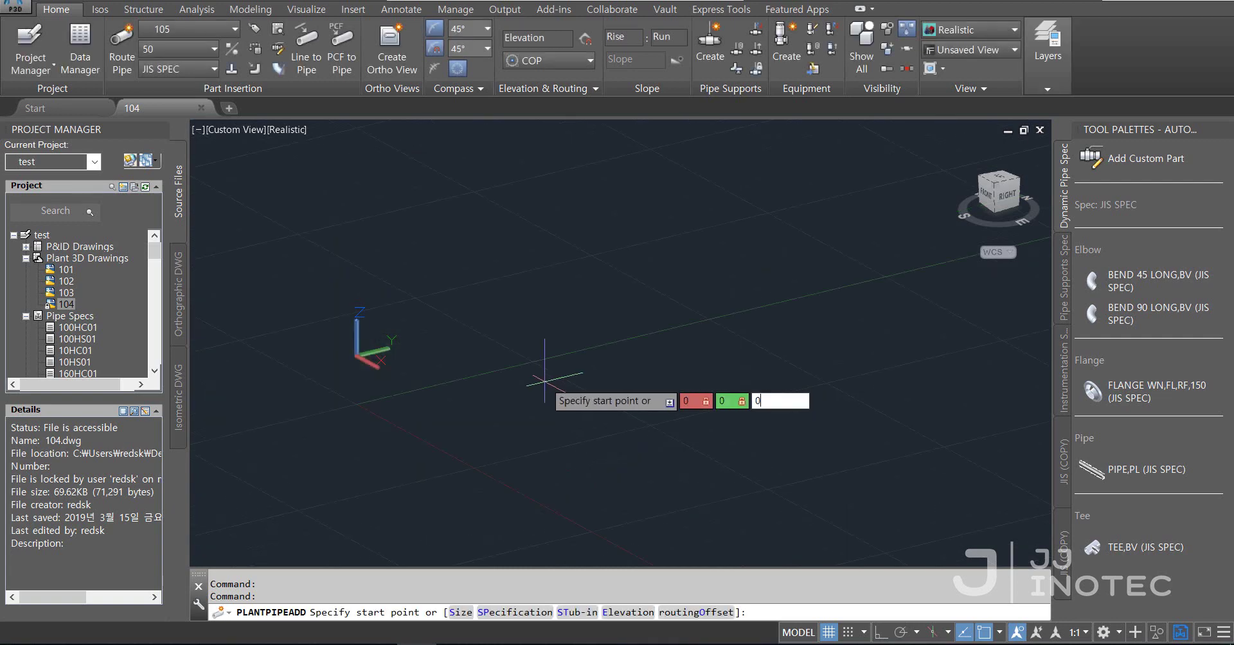
Route a 2000 mm straight pipe from the origin 0,0,0 along the Y axis and finish the routing.
click(360, 355)
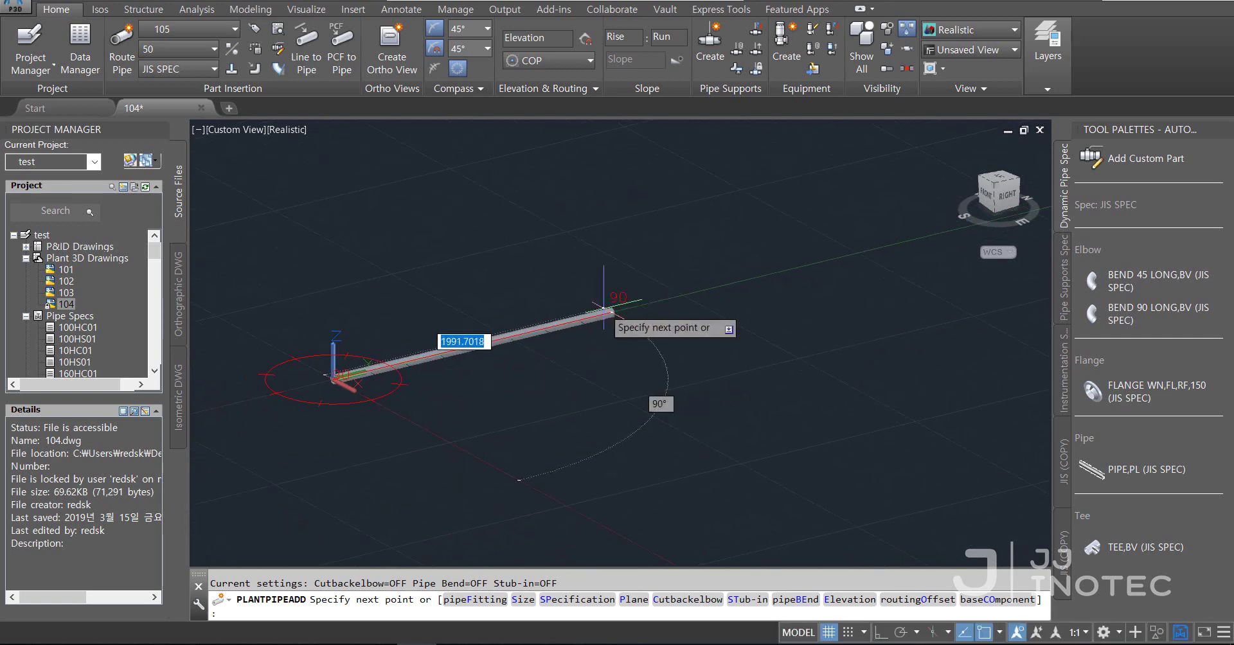
text(2000)
key(Return)
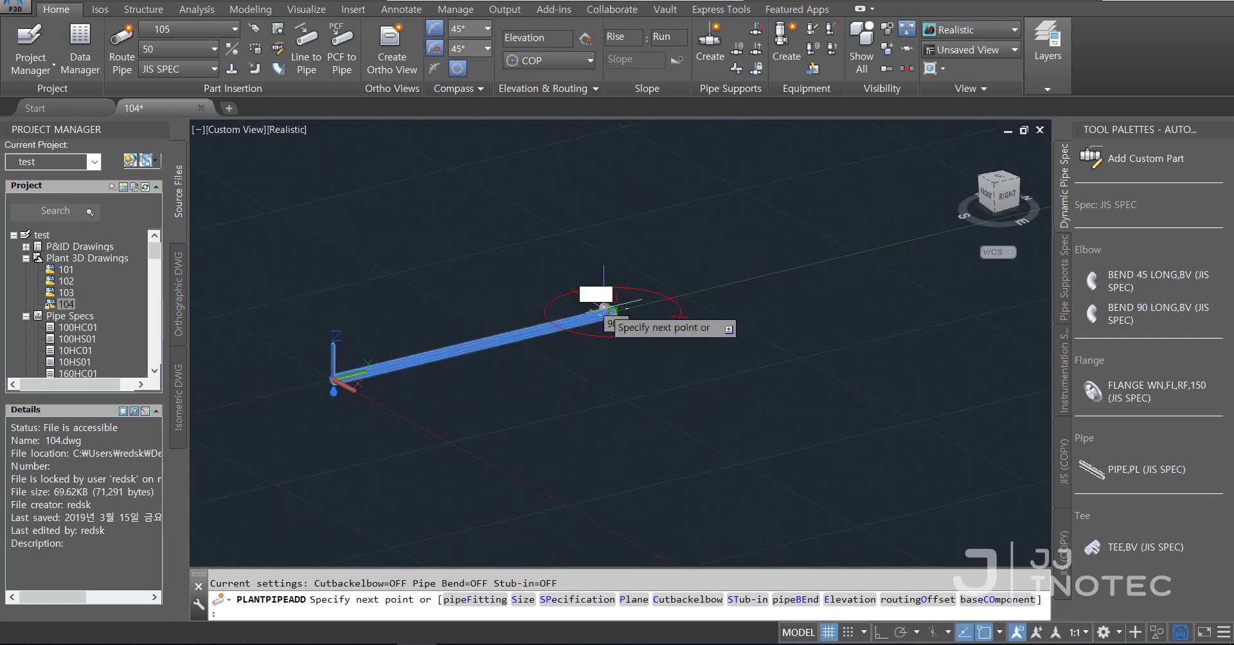
right_click(590, 270)
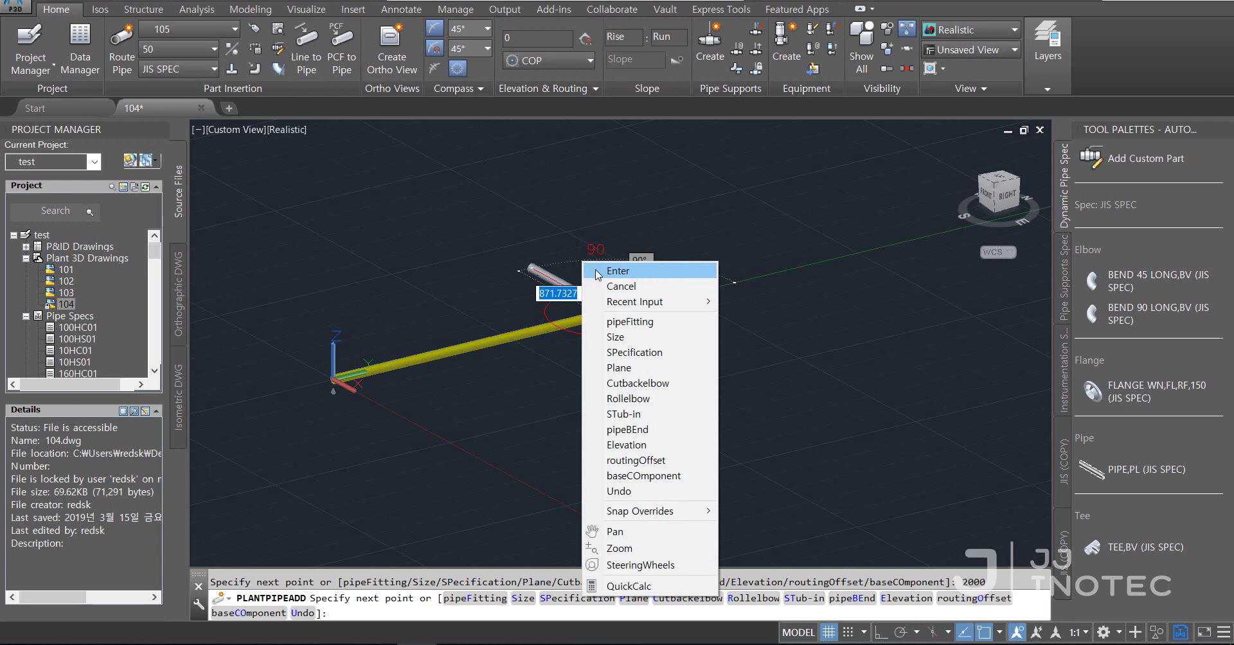
click(607, 271)
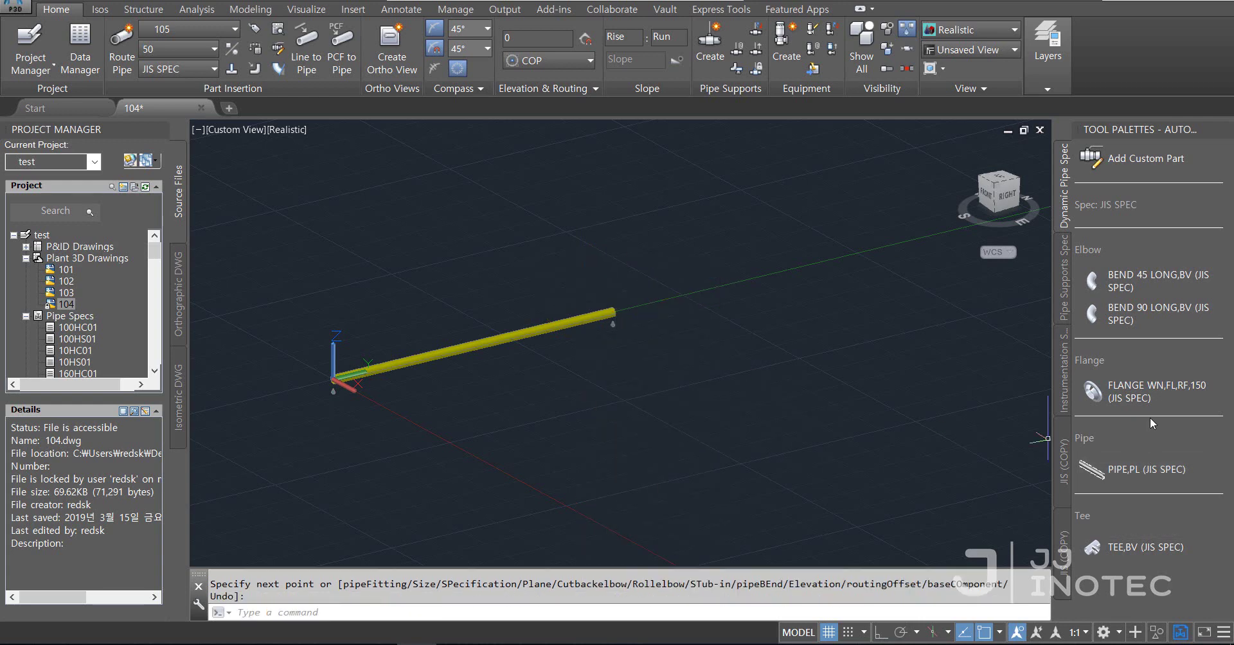
Insert a FLANGE WN,FL,RF,150 from JIS SPEC at the far end of the 2000 mm pipe with rotation angle 0.
click(1156, 398)
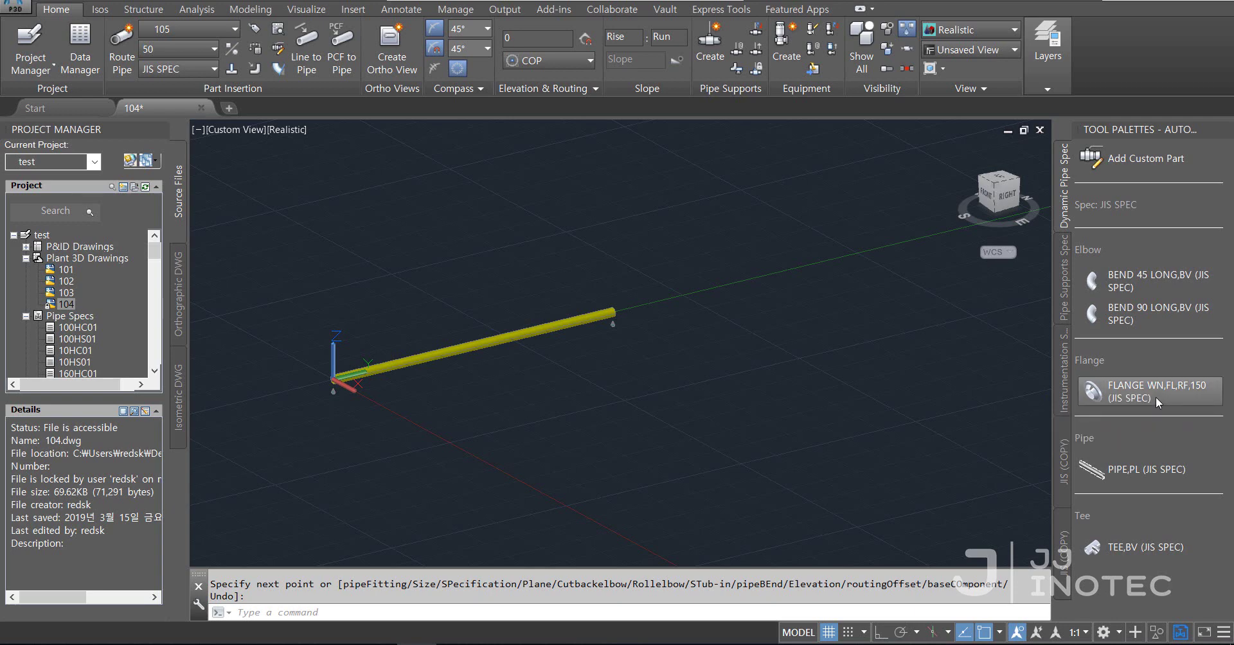
scroll(582, 294, up, 4)
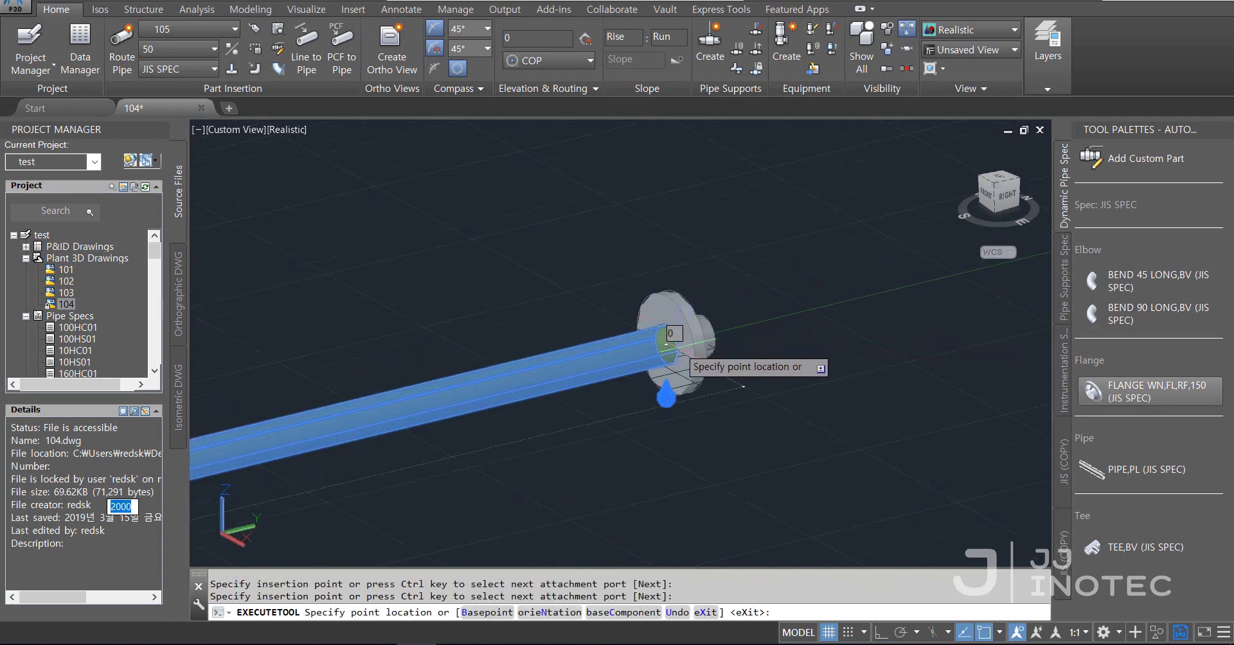
click(664, 342)
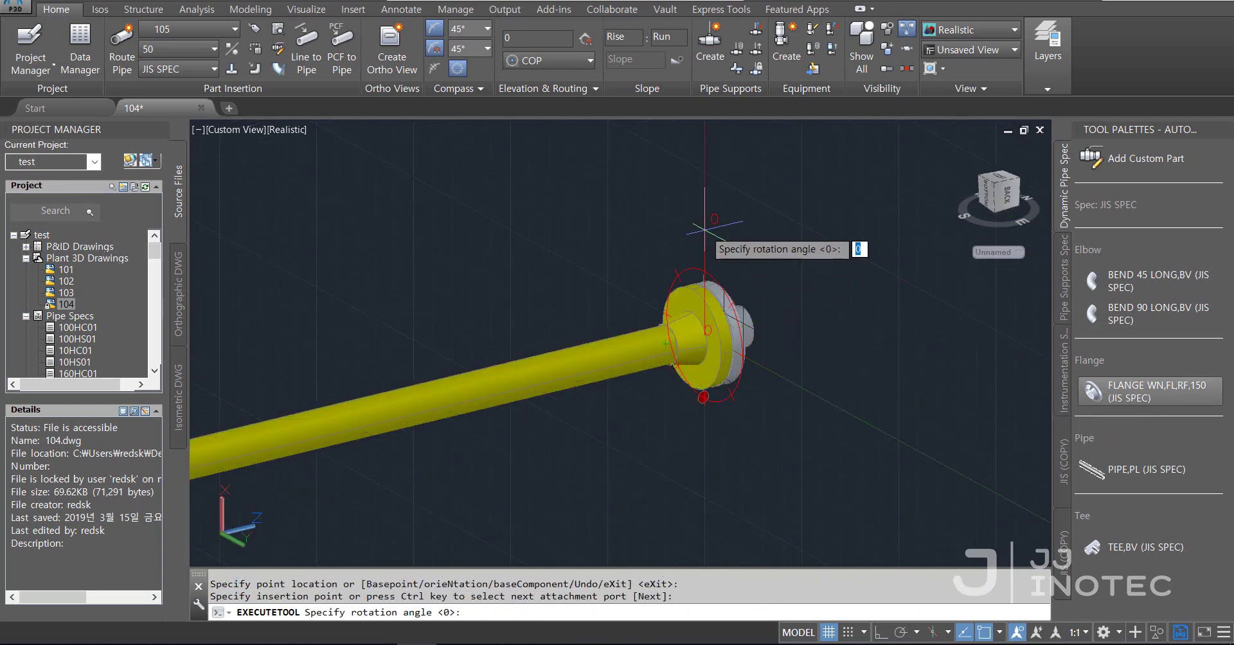
key(Return)
right_click(628, 210)
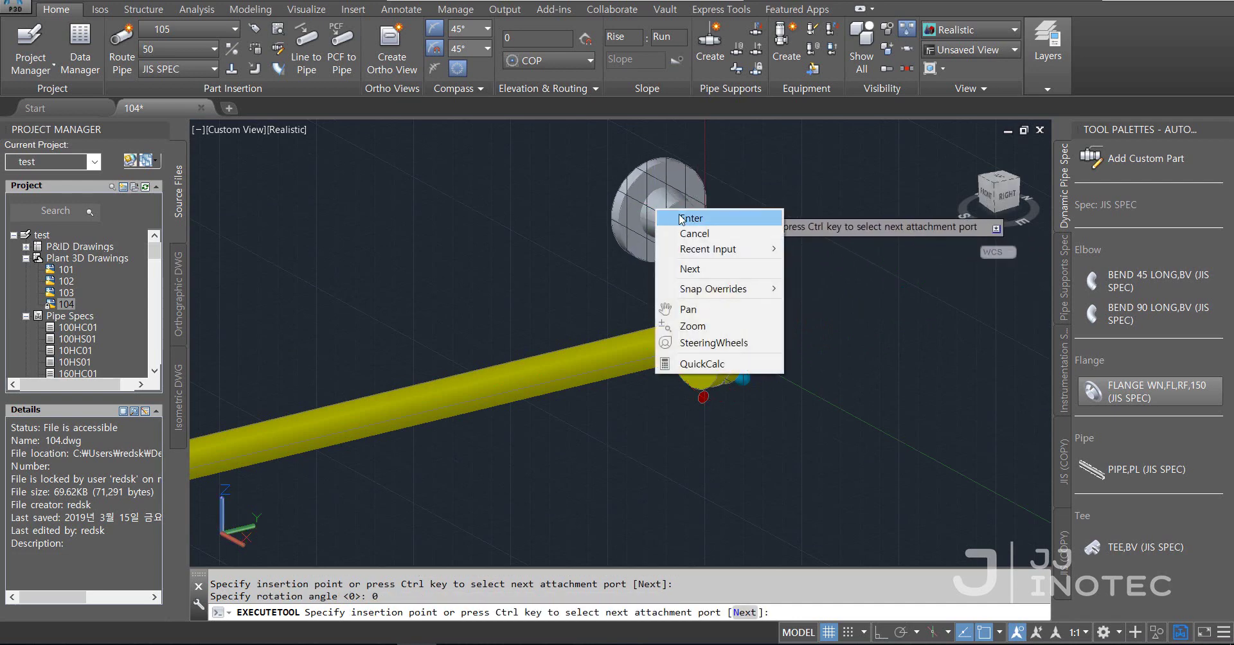
click(644, 214)
Route a further 1000 mm of straight pipe from the open flange face along the Y axis and finish the routing.
click(757, 323)
click(757, 323)
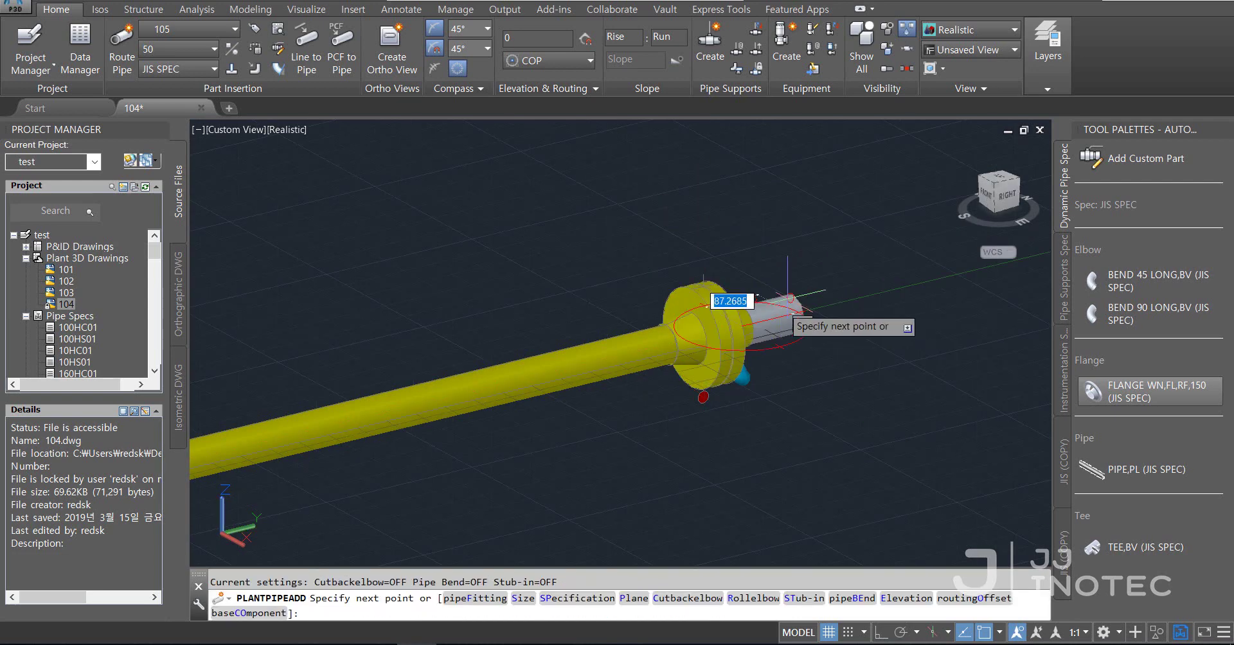
scroll(791, 289, down, 2)
scroll(766, 312, up, 1)
text(1000)
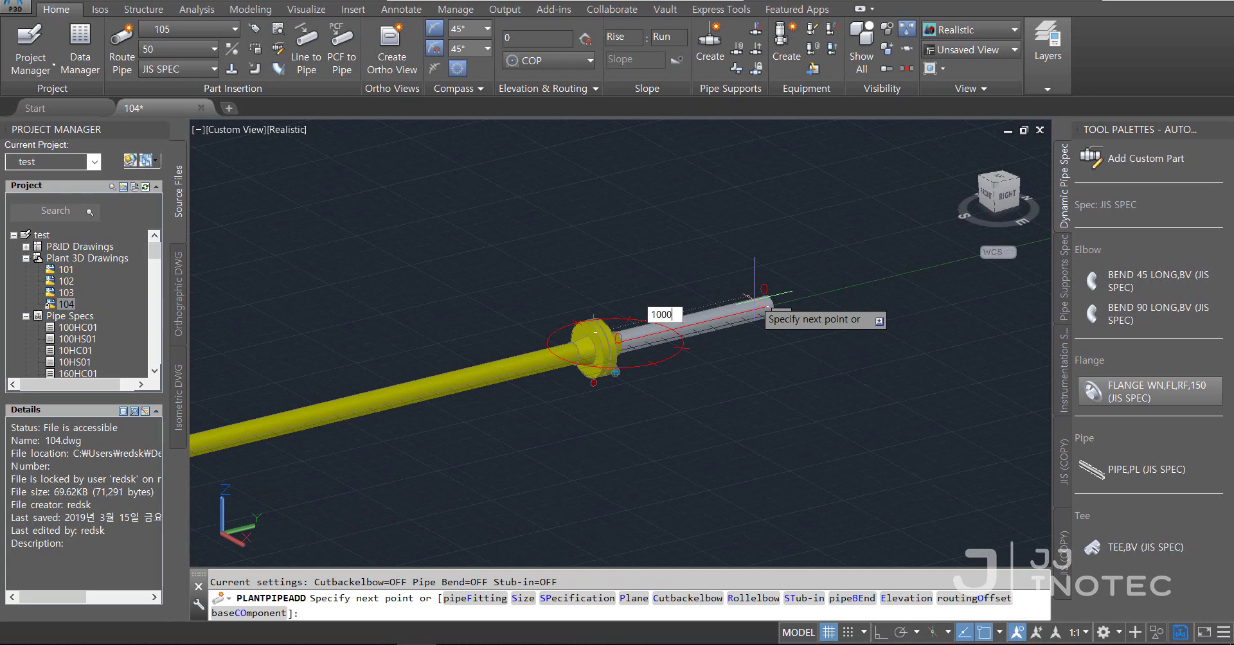
key(Return)
right_click(769, 320)
click(770, 314)
scroll(650, 353, down, 3)
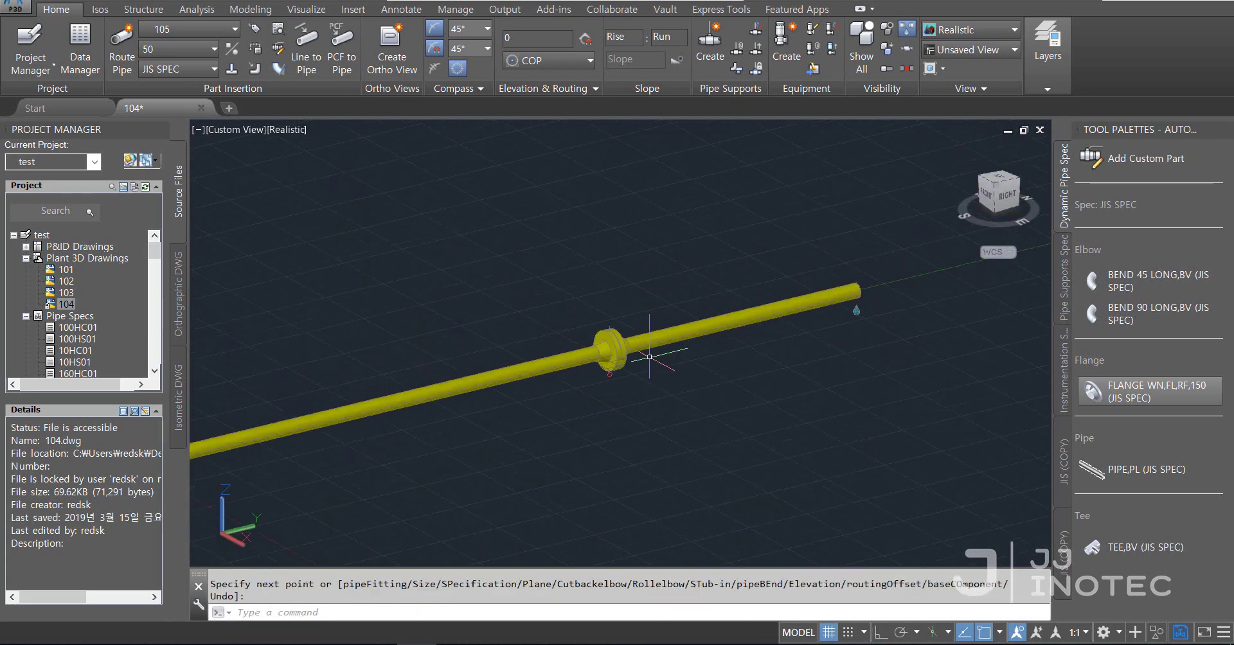
click(722, 427)
key(Escape)
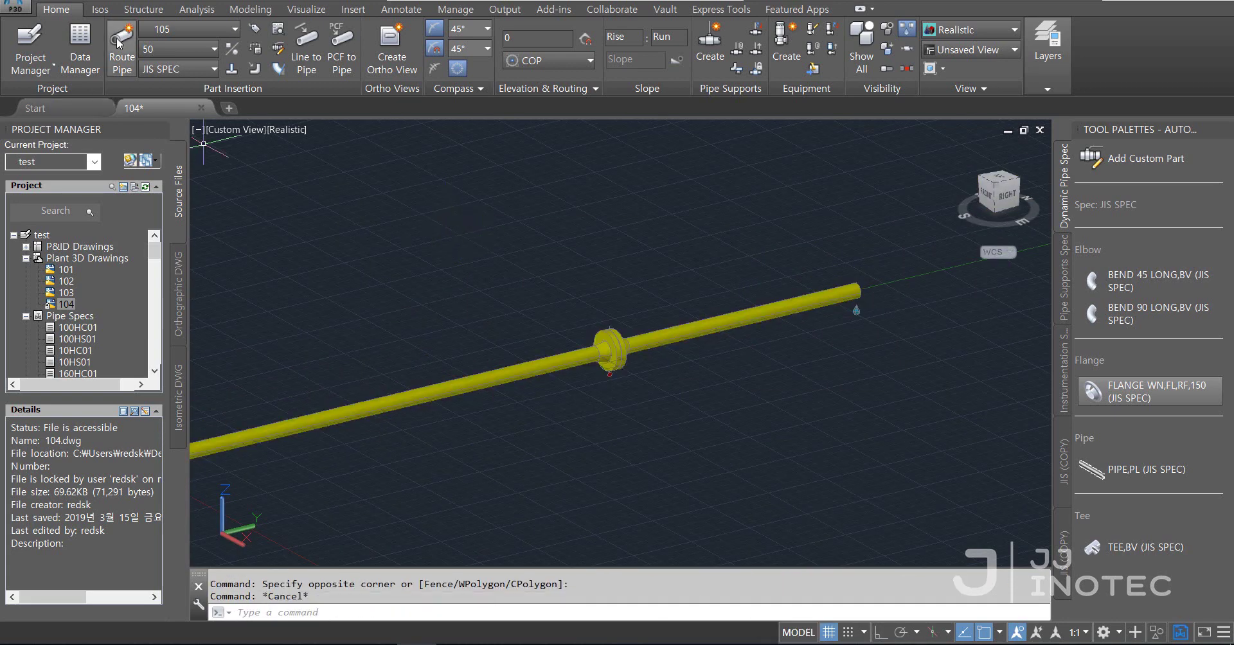
Create a production isometric for line number 105 with the Check_A2 iso style.
key(Escape)
click(99, 9)
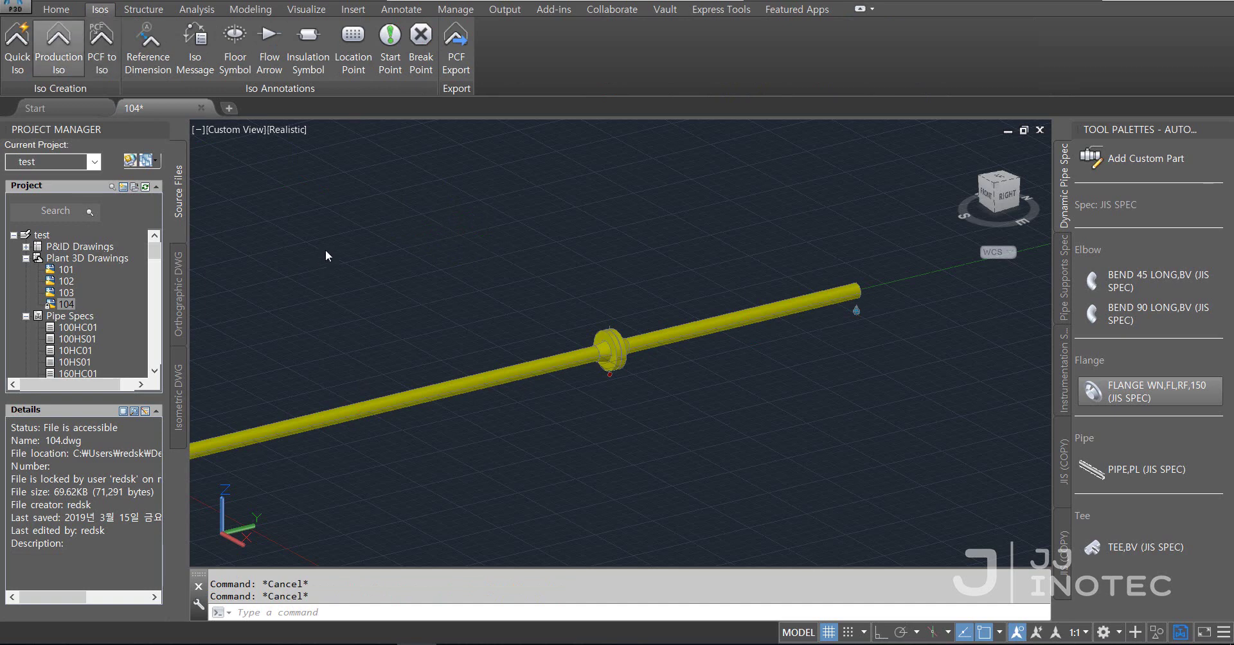
click(184, 192)
click(184, 192)
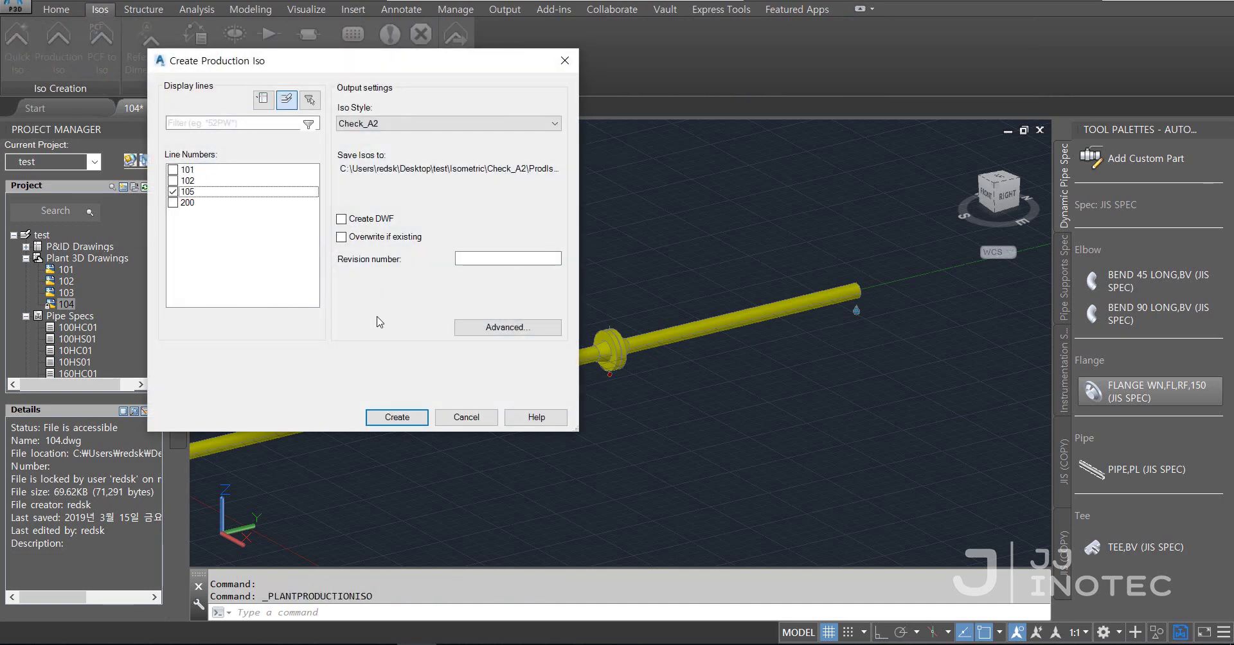
click(399, 416)
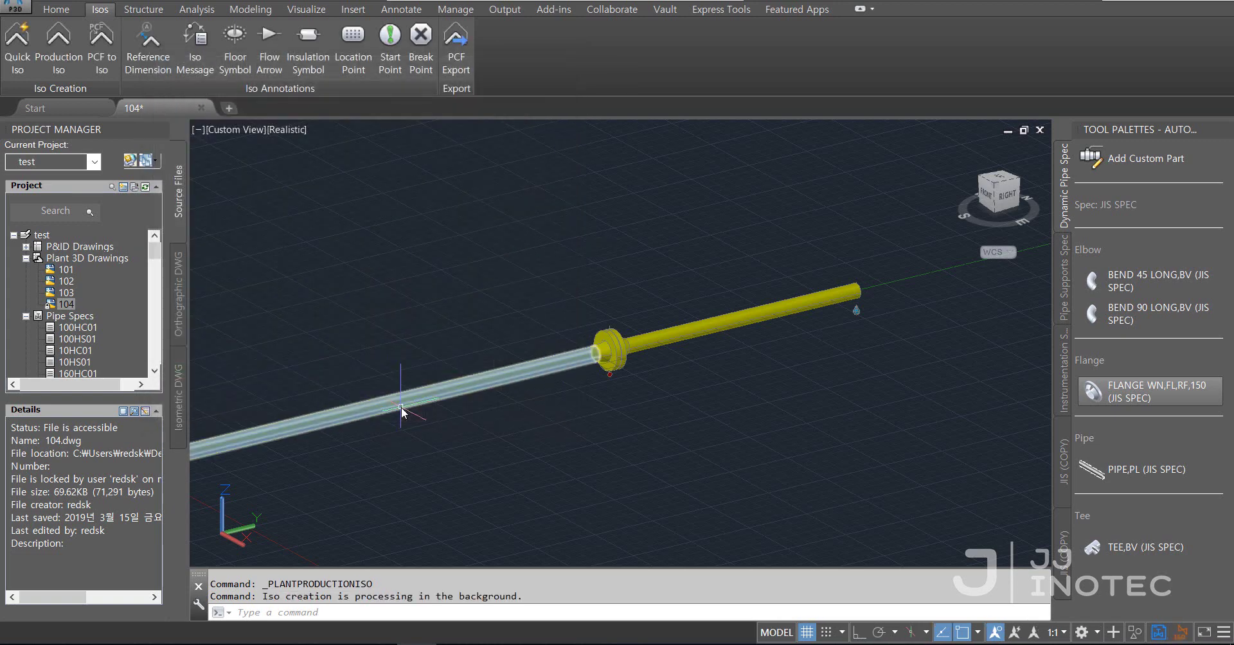
Open the isometric drawing 105 from the creation details and examine the gasket description in its bill of materials.
mouse_move(401, 412)
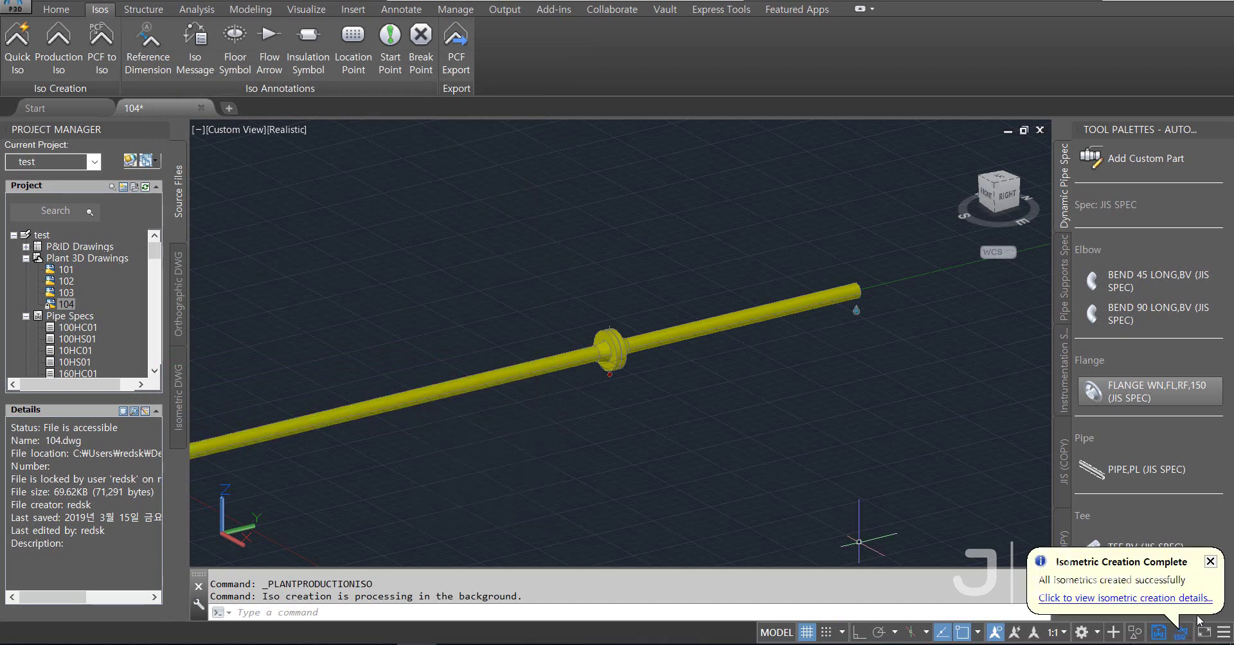
click(1195, 599)
click(555, 344)
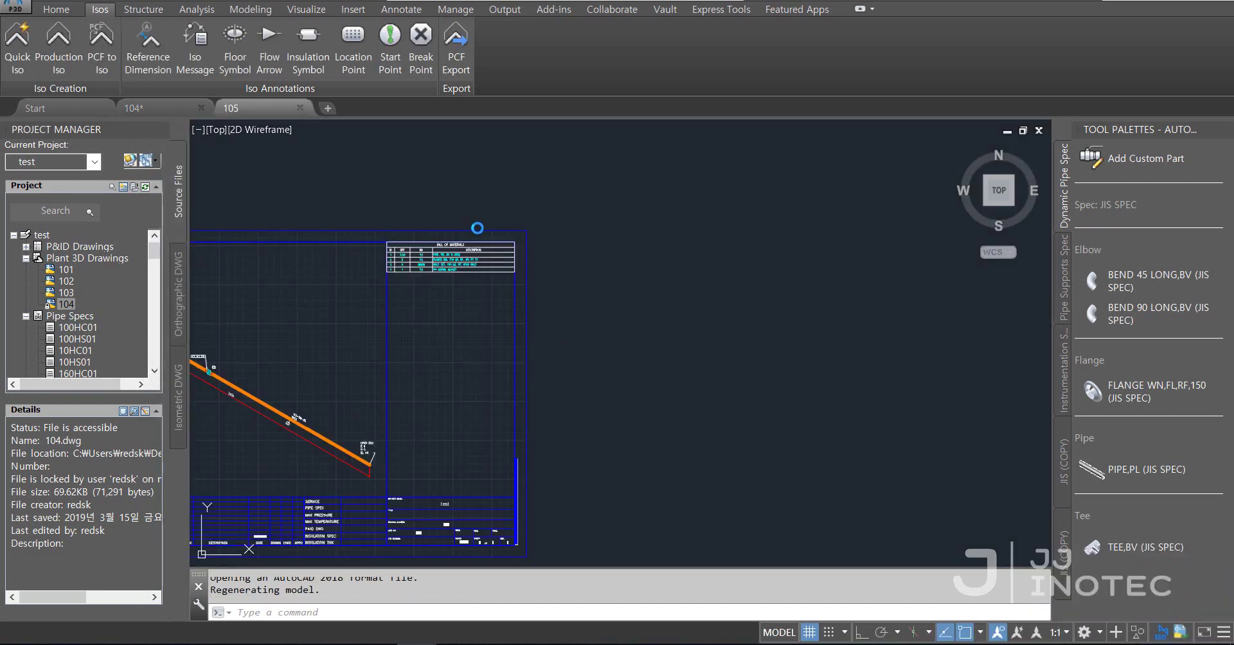
scroll(659, 304, up, 8)
scroll(660, 304, up, 3)
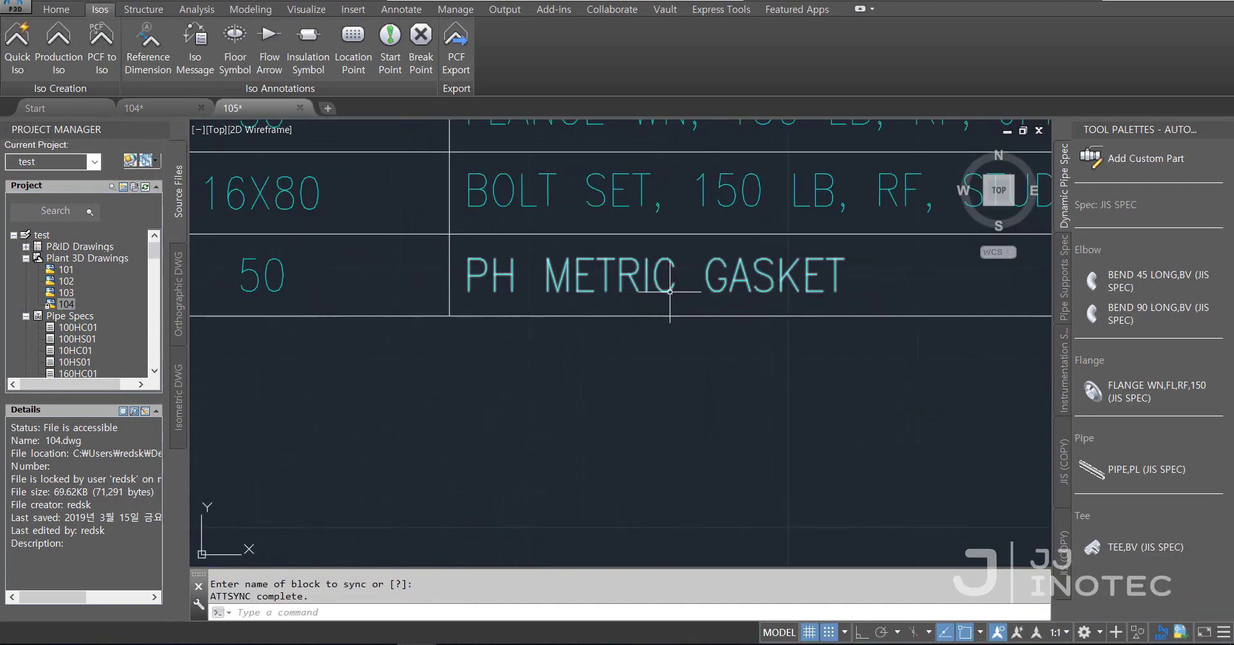
click(472, 275)
scroll(494, 274, down, 4)
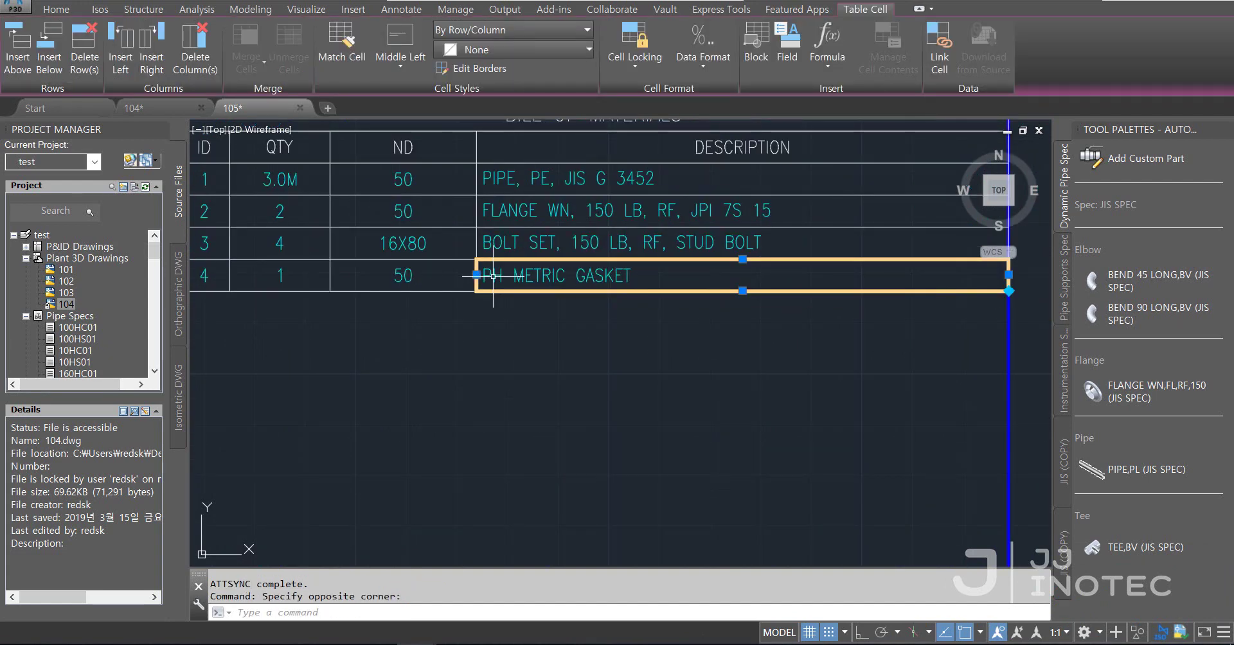
scroll(514, 322, down, 3)
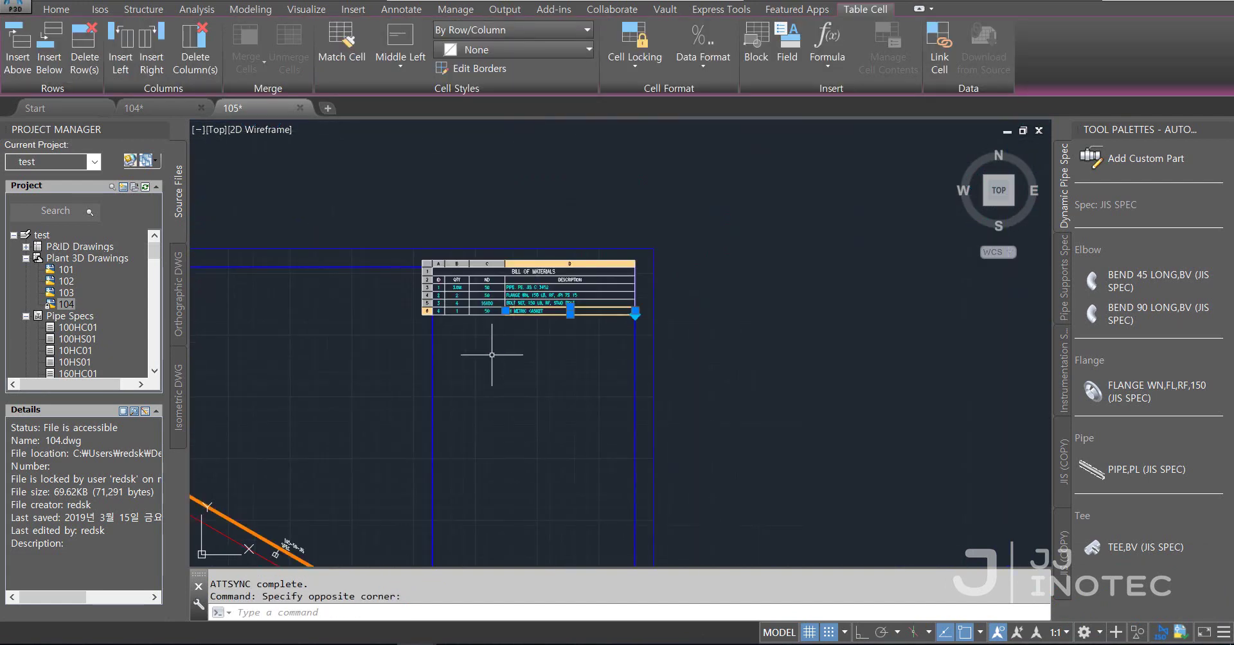
Compare the flange joint's callouts with the bill of materials rows, and close drawing 105 without saving.
scroll(407, 358, up, 7)
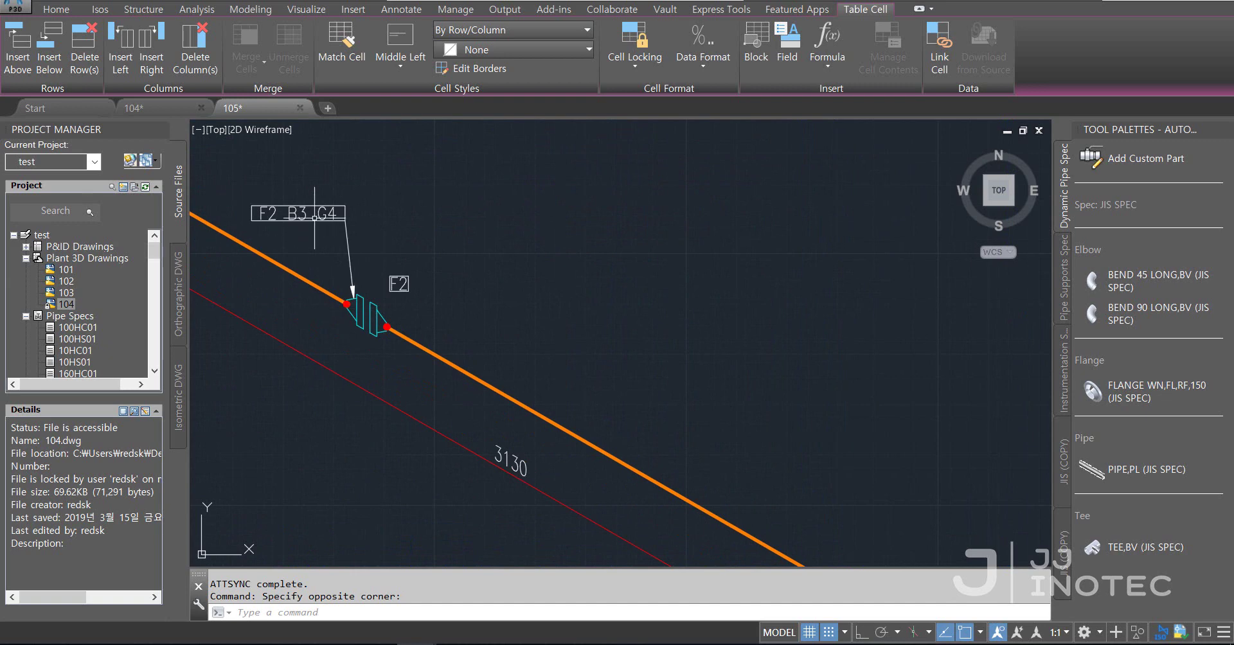
scroll(327, 209, up, 4)
scroll(325, 227, down, 5)
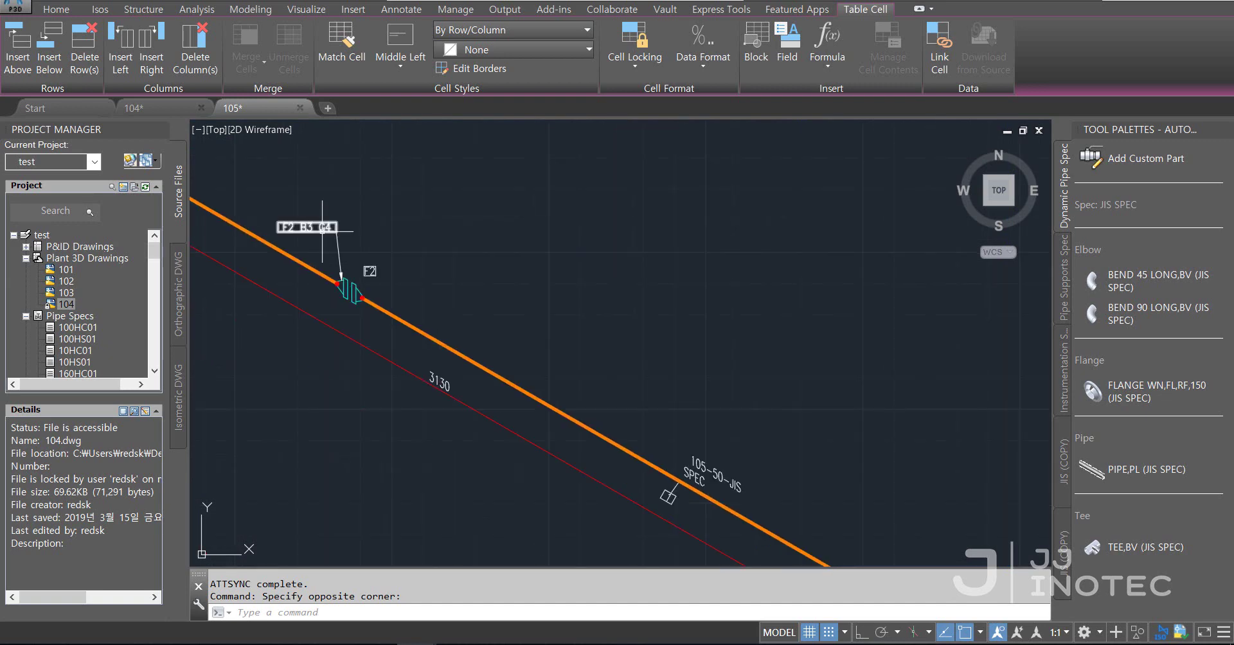
scroll(618, 370, up, 6)
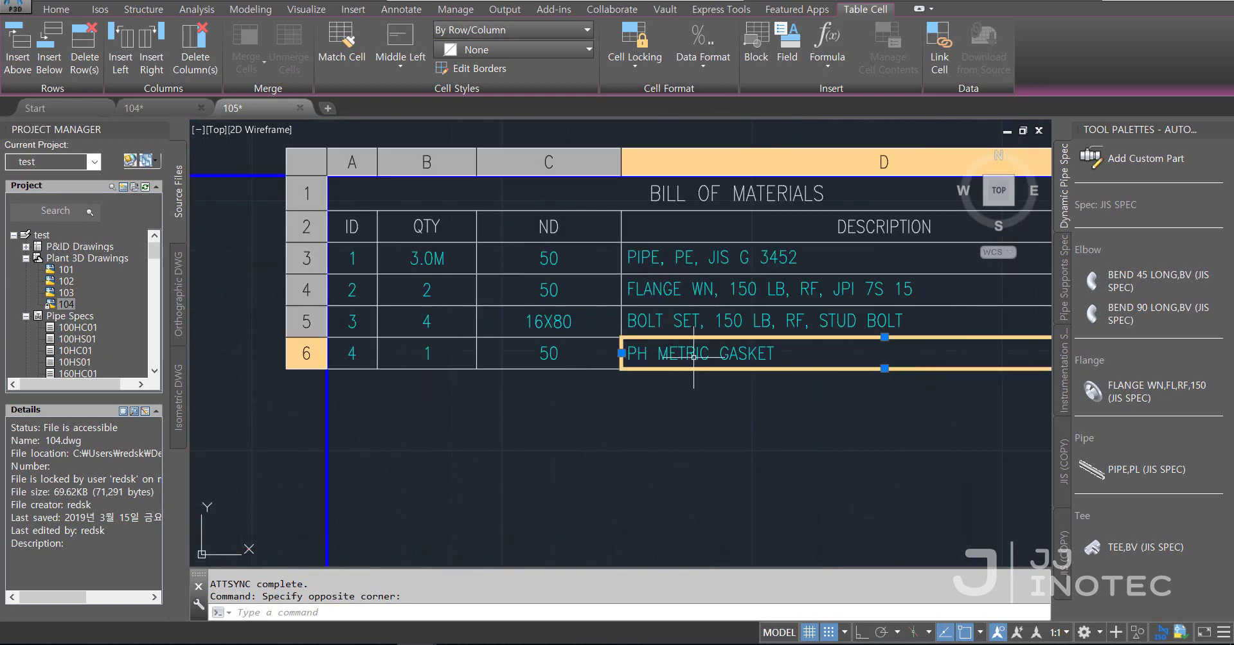
key(Escape)
key(Escape)
click(300, 108)
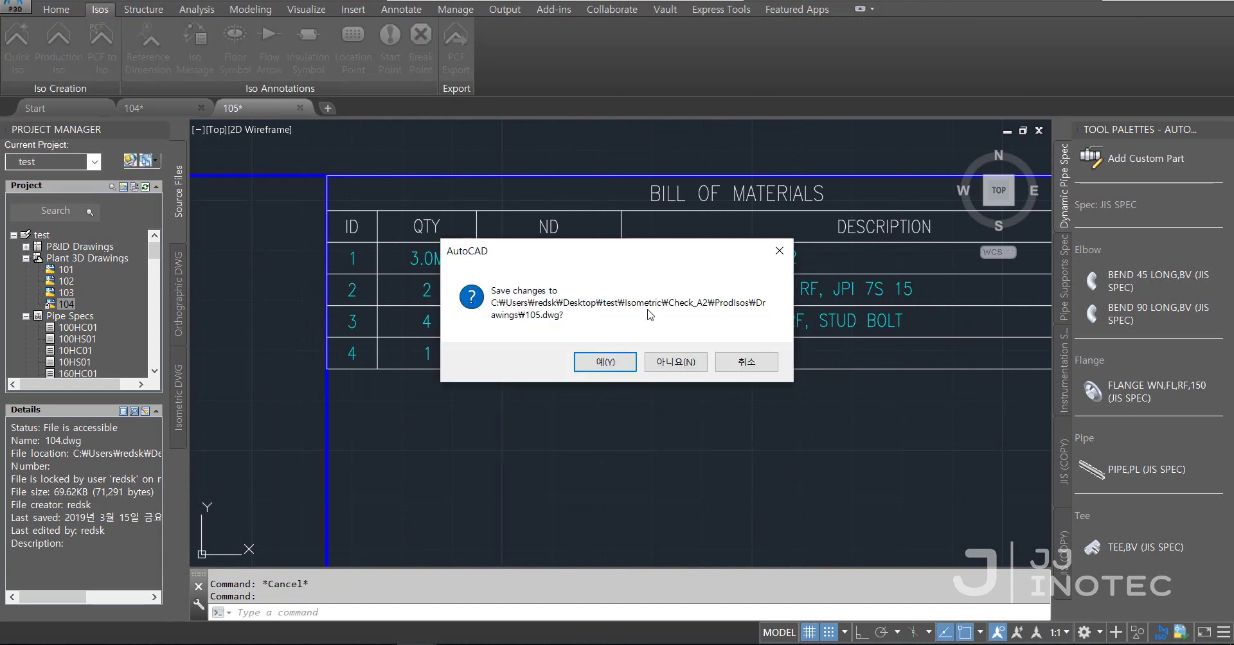
click(666, 362)
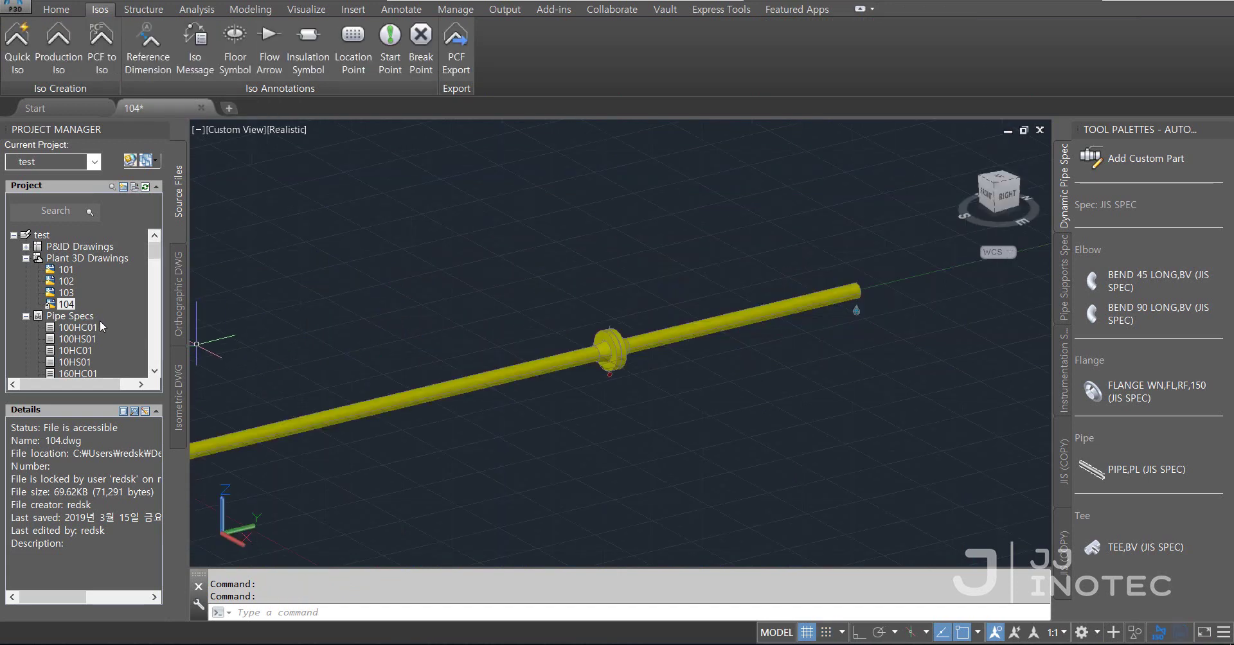
Open JIS SPEC from the project's pipe specs in the spec editor.
scroll(90, 326, down, 3)
scroll(79, 330, down, 6)
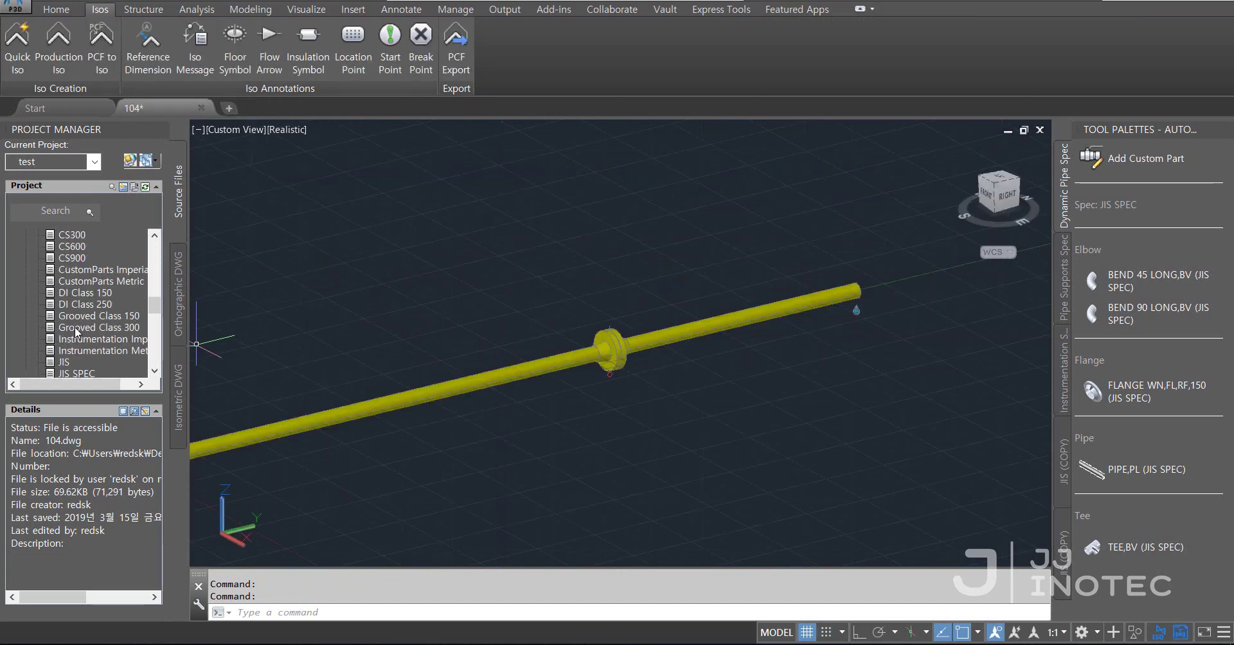
scroll(75, 367, down, 1)
click(82, 350)
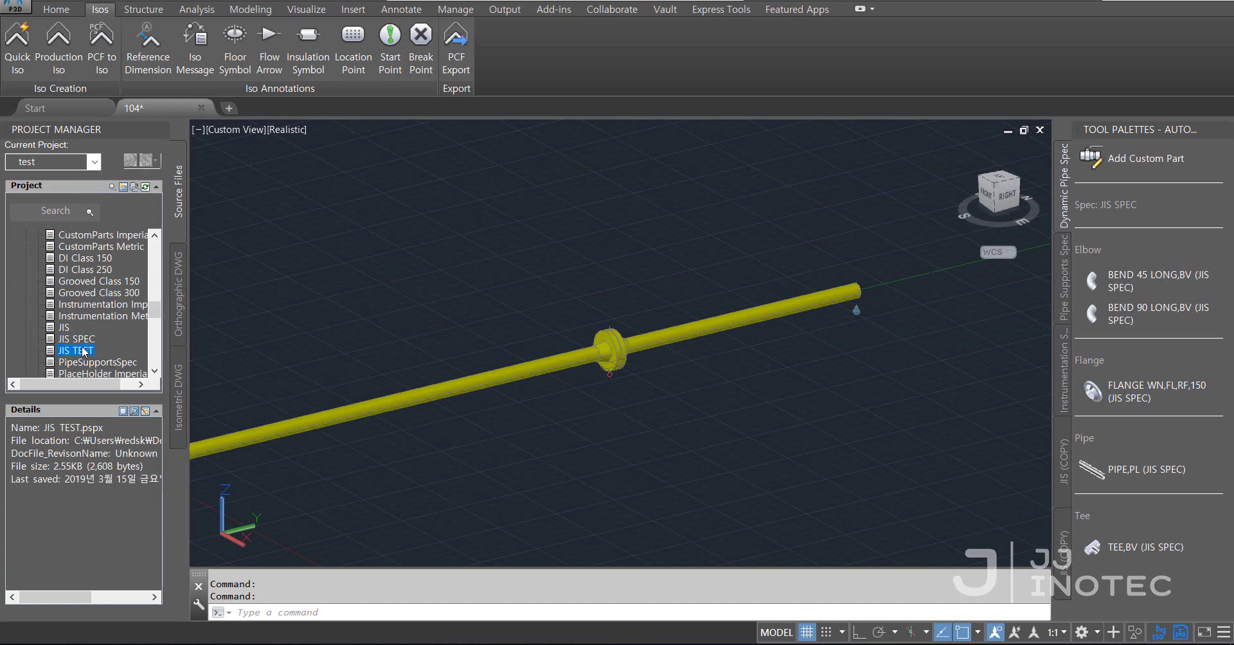
right_click(82, 339)
click(183, 385)
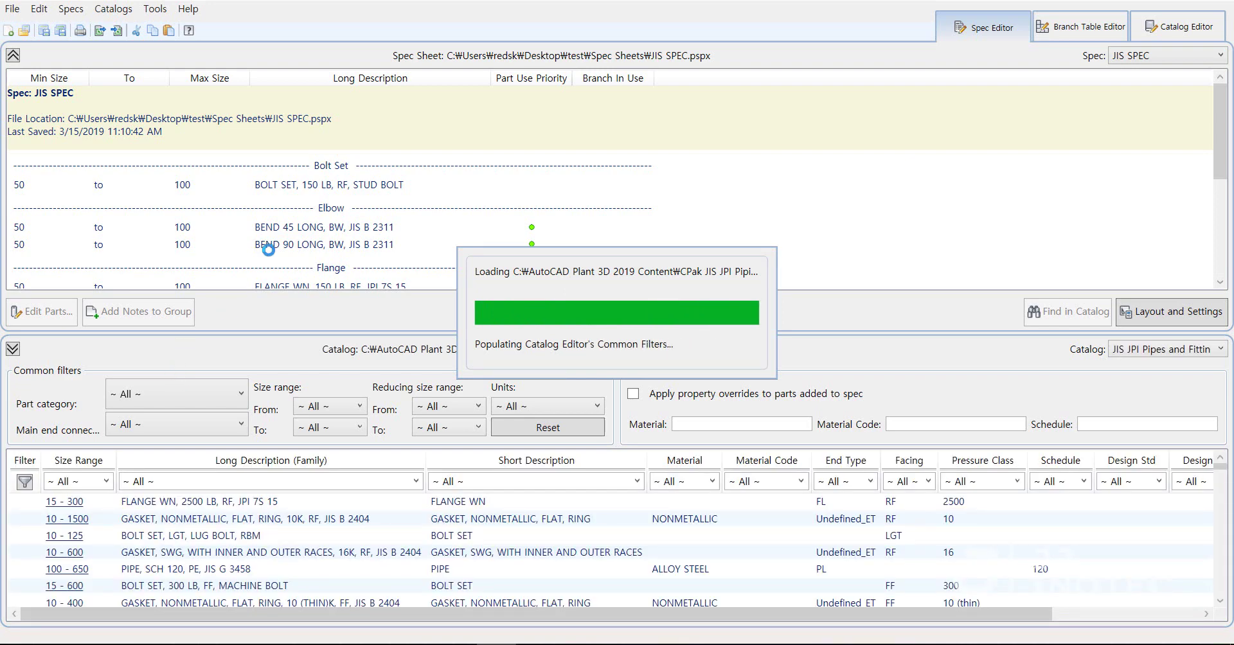
Set the pressure class of all gasket sizes from 50 to 100 in the spec to 150, apply it and save the spec.
scroll(270, 253, down, 3)
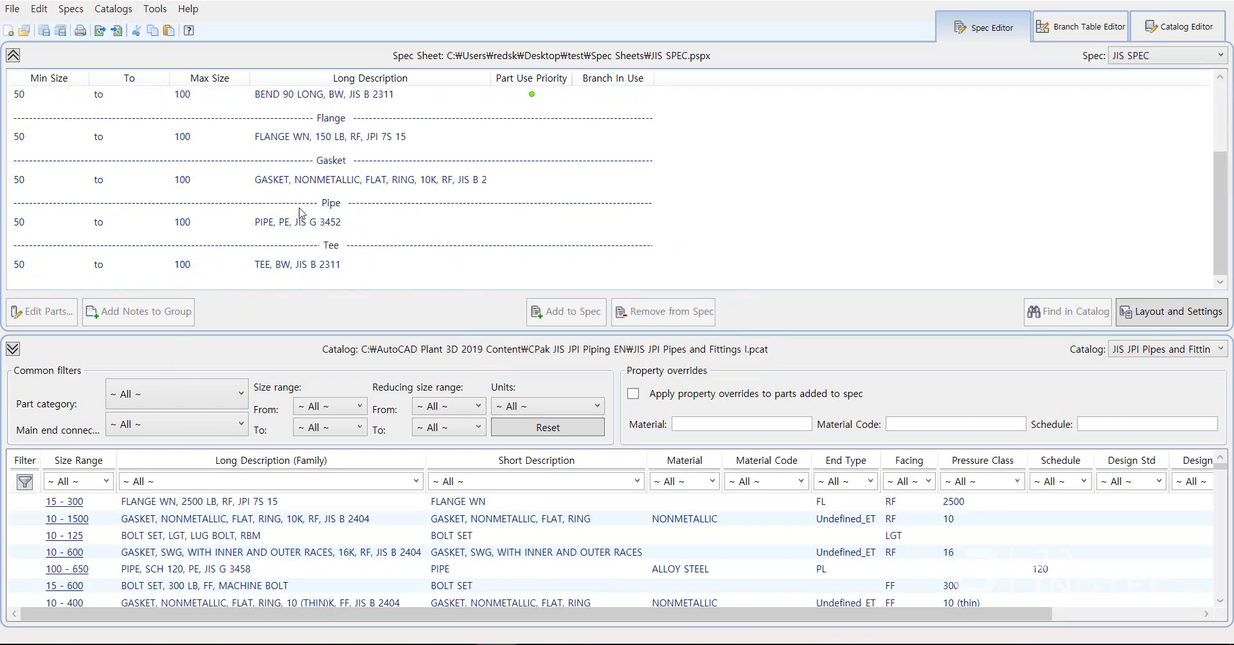
click(100, 182)
double_click(100, 183)
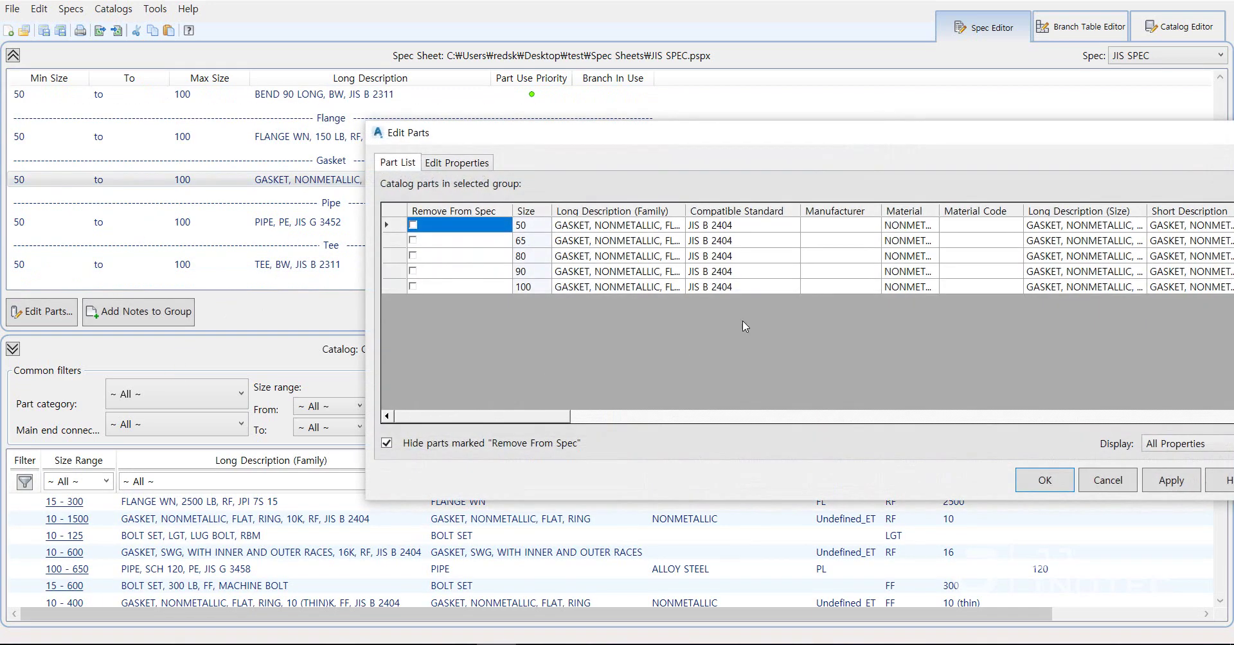
drag(705, 143, 381, 119)
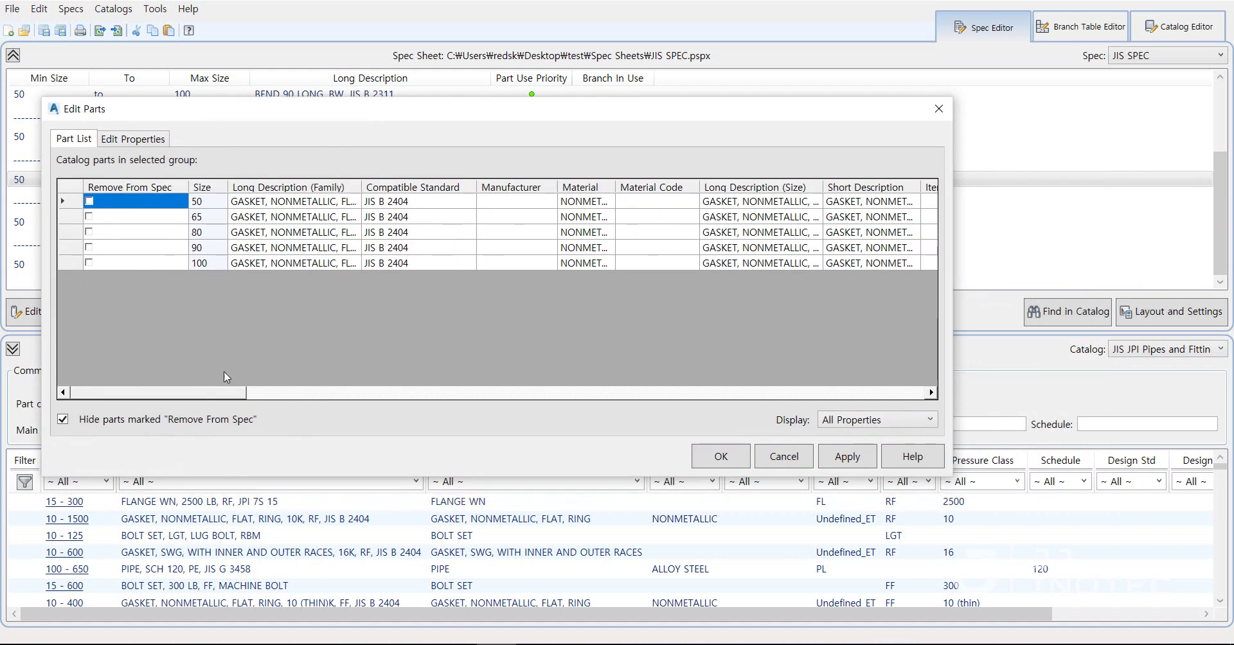
drag(217, 394, 657, 408)
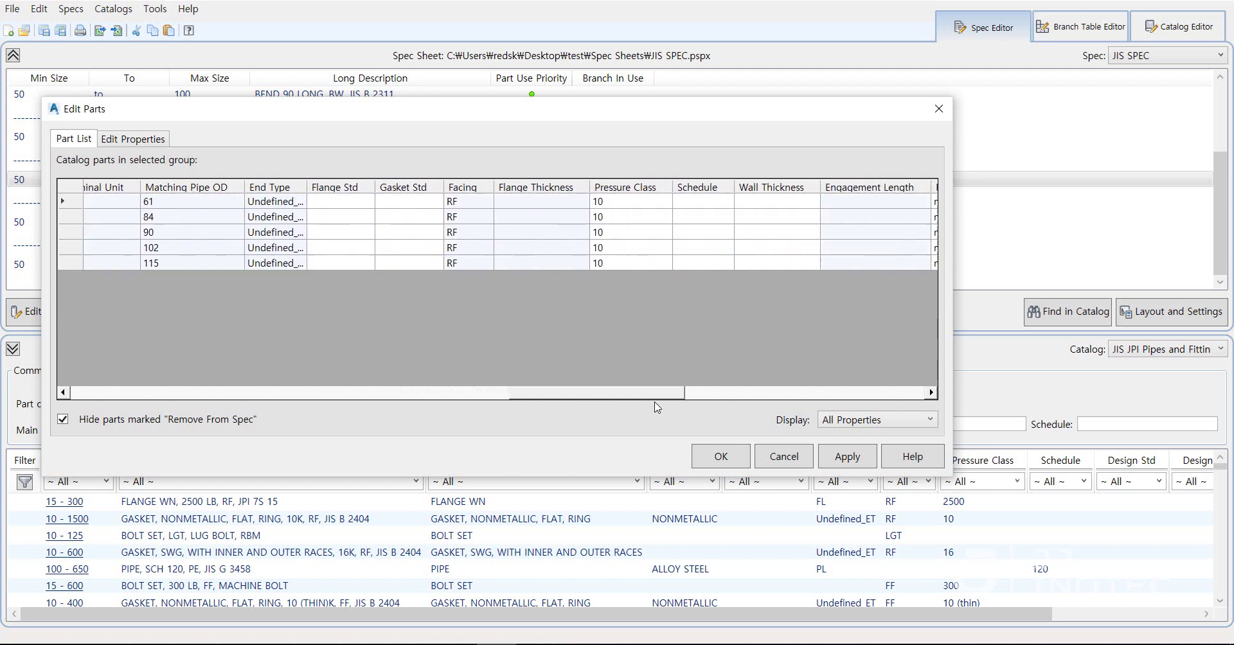
click(657, 206)
click(652, 205)
double_click(626, 203)
click(626, 217)
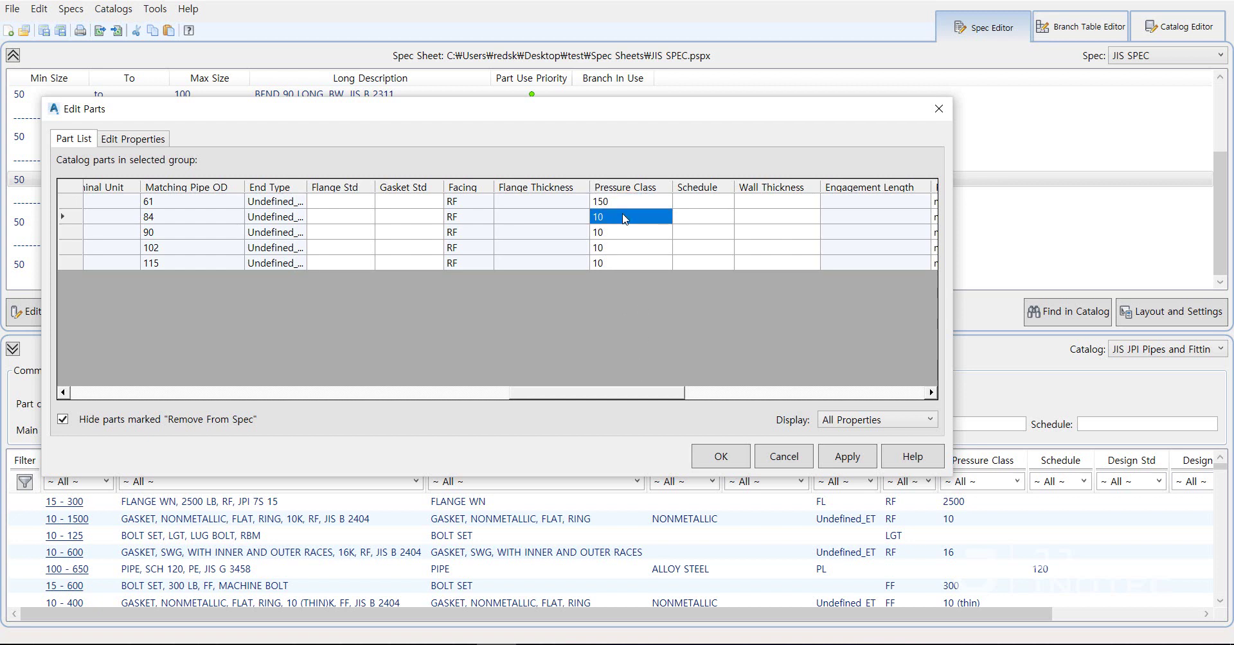
shift+click(625, 264)
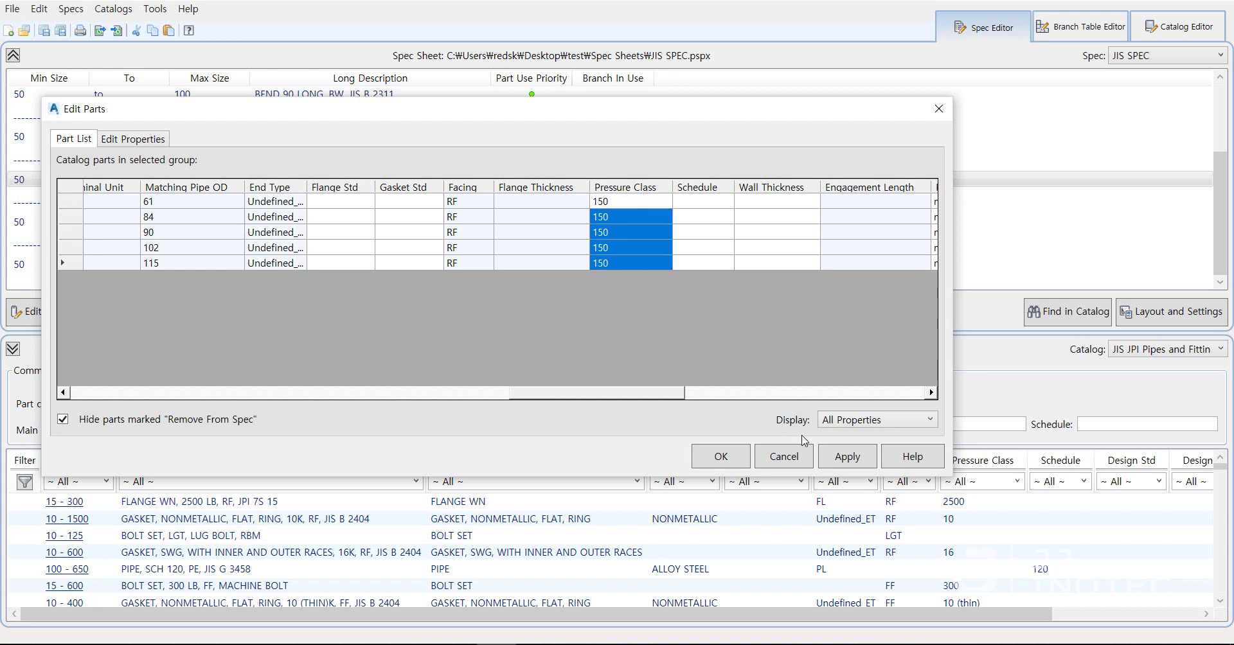
click(843, 455)
click(722, 456)
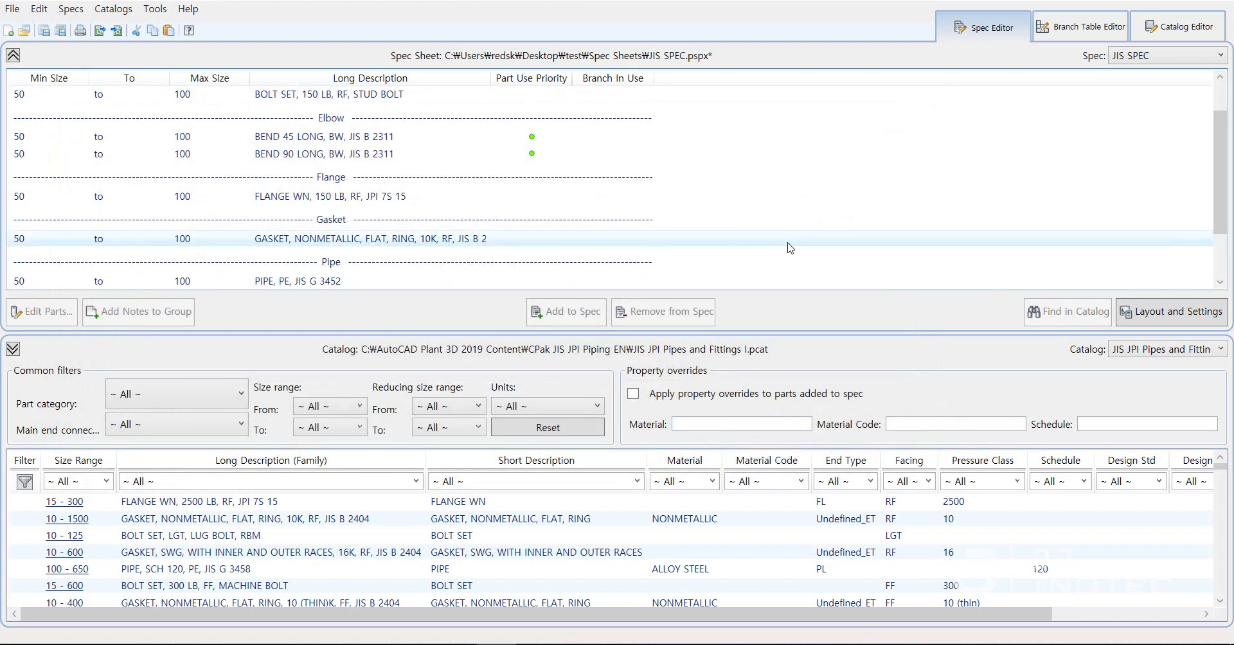
click(60, 30)
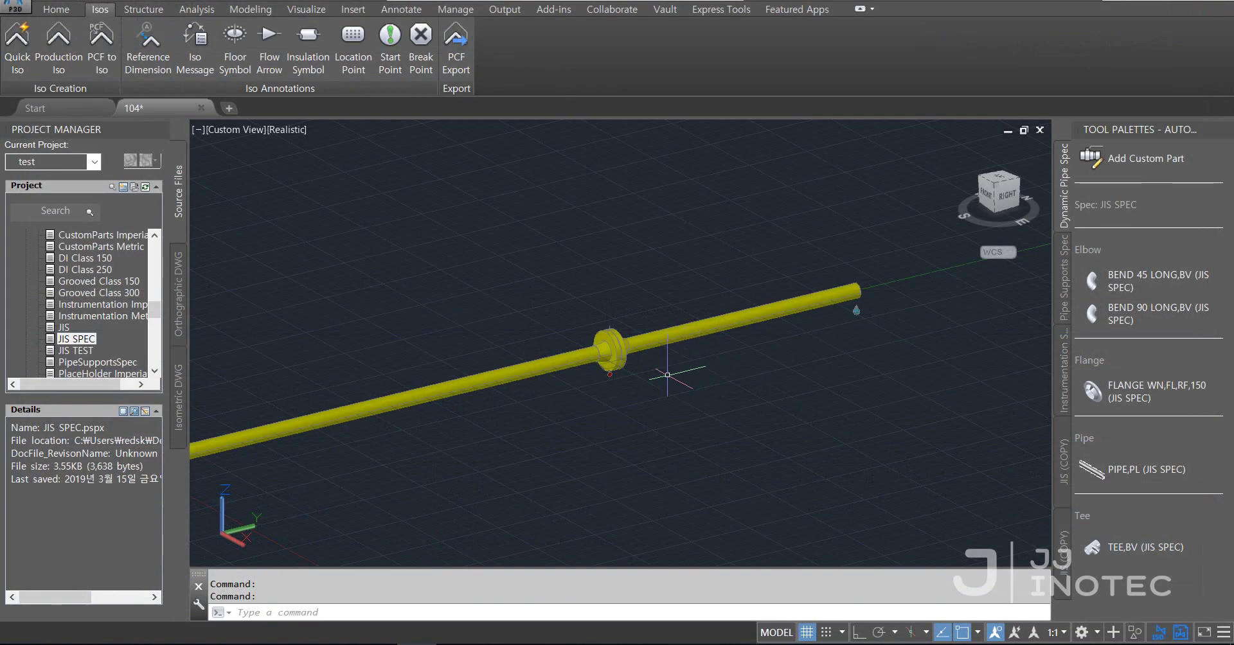
Back in drawing 104 in AutoCAD Plant 3D, delete all of line 105's pipes and flange joint components.
click(628, 346)
click(828, 416)
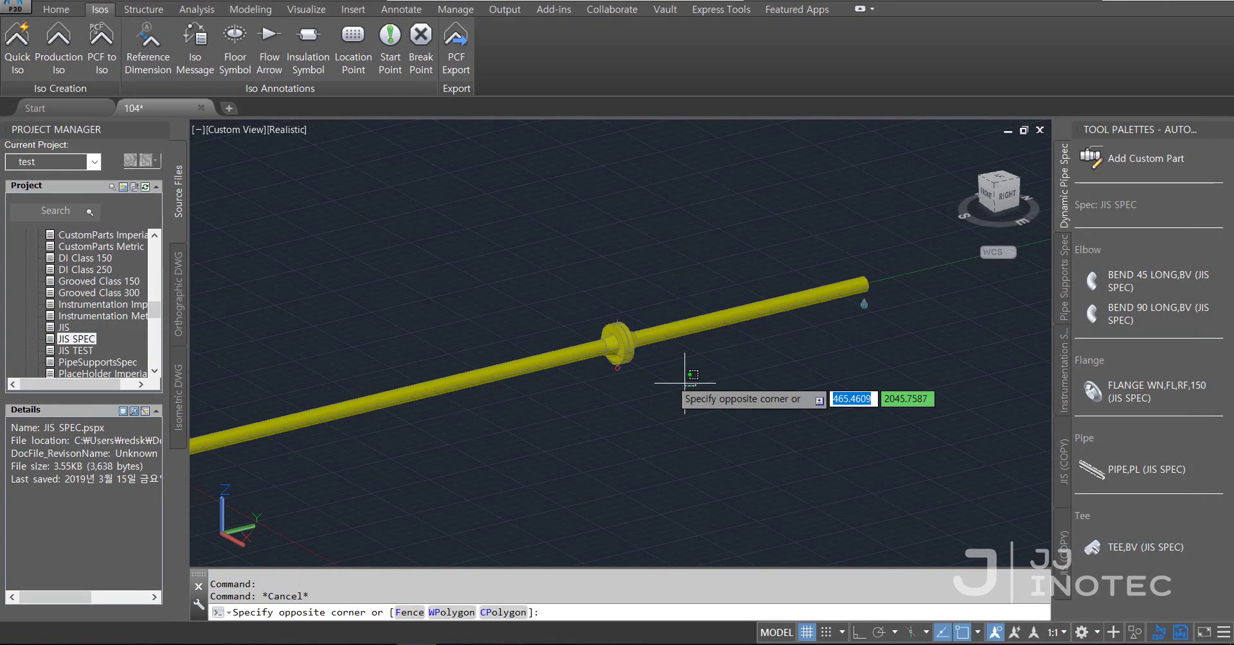
click(653, 334)
key(Delete)
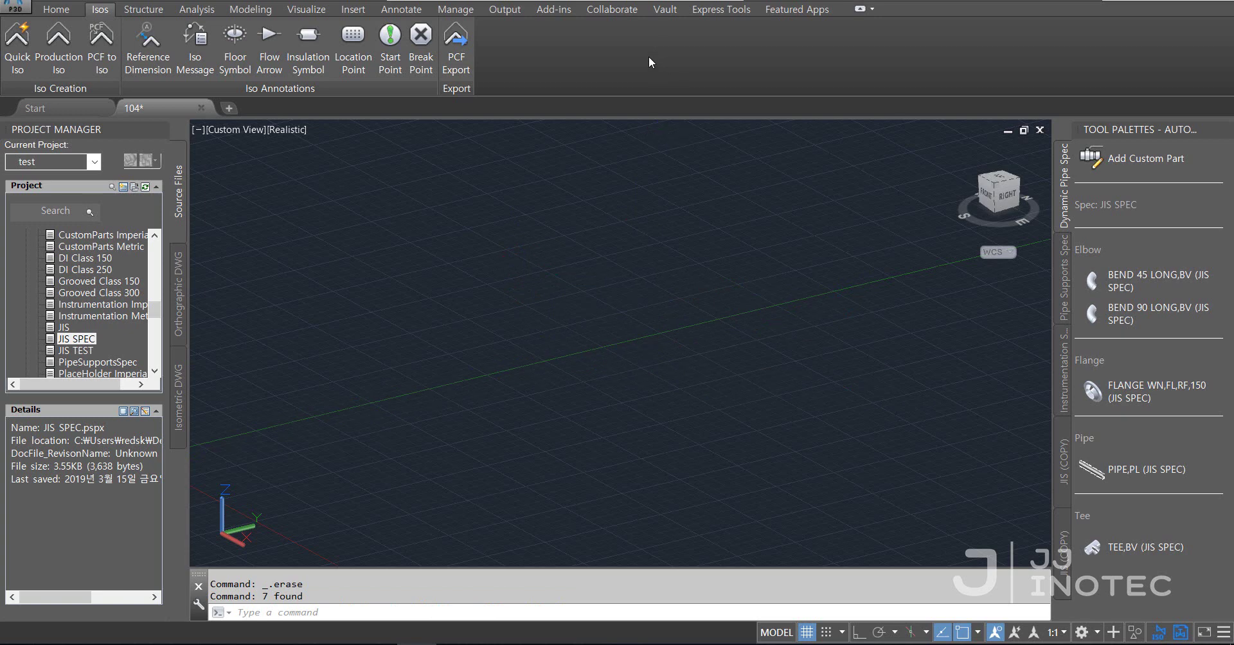
click(75, 8)
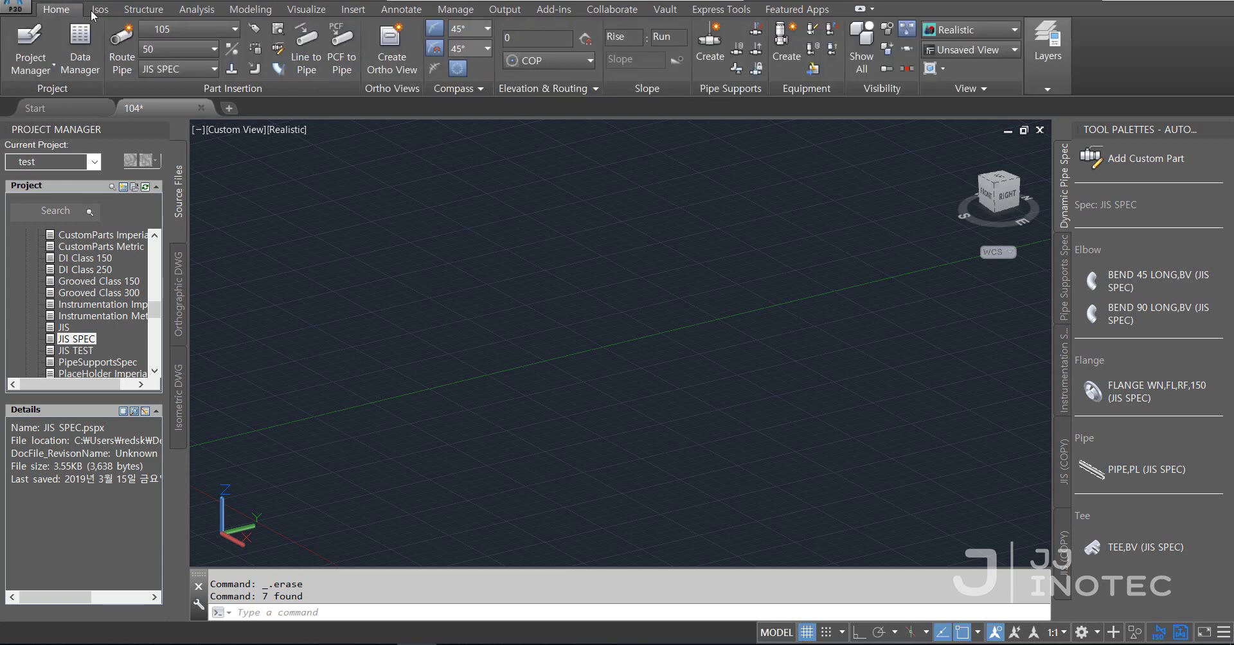
Route a 2000 mm pipe of line 105 from the origin along the Y axis, using size 50 and JIS SPEC.
click(91, 10)
click(68, 14)
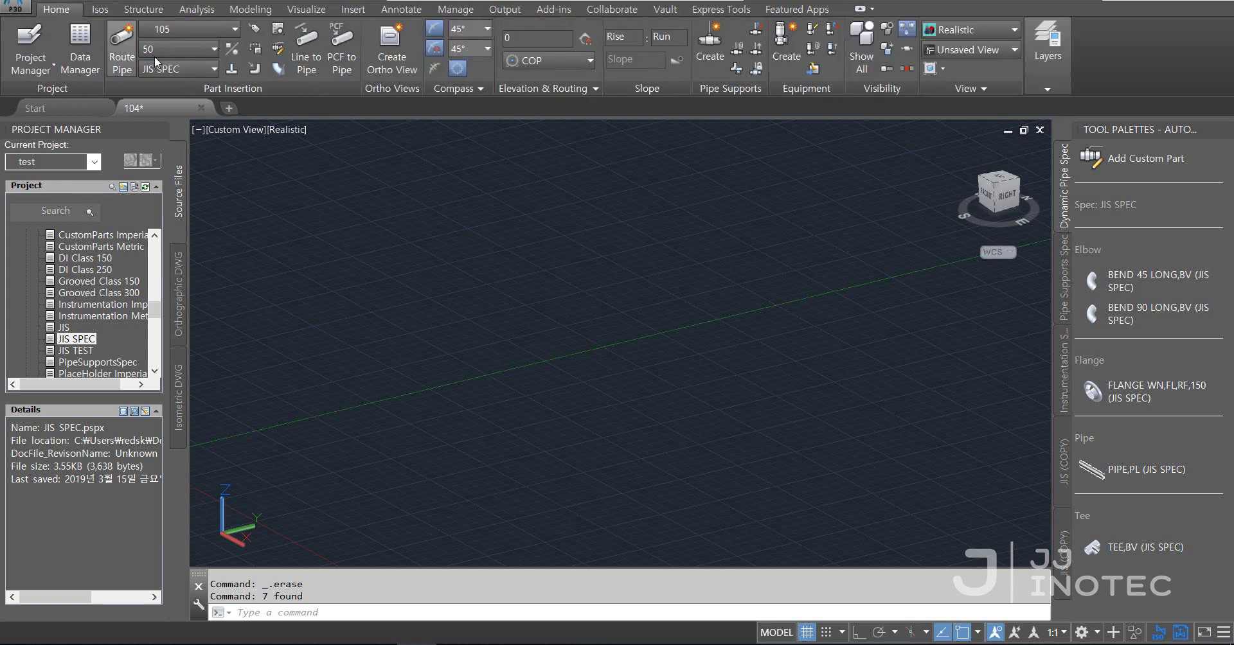
click(122, 44)
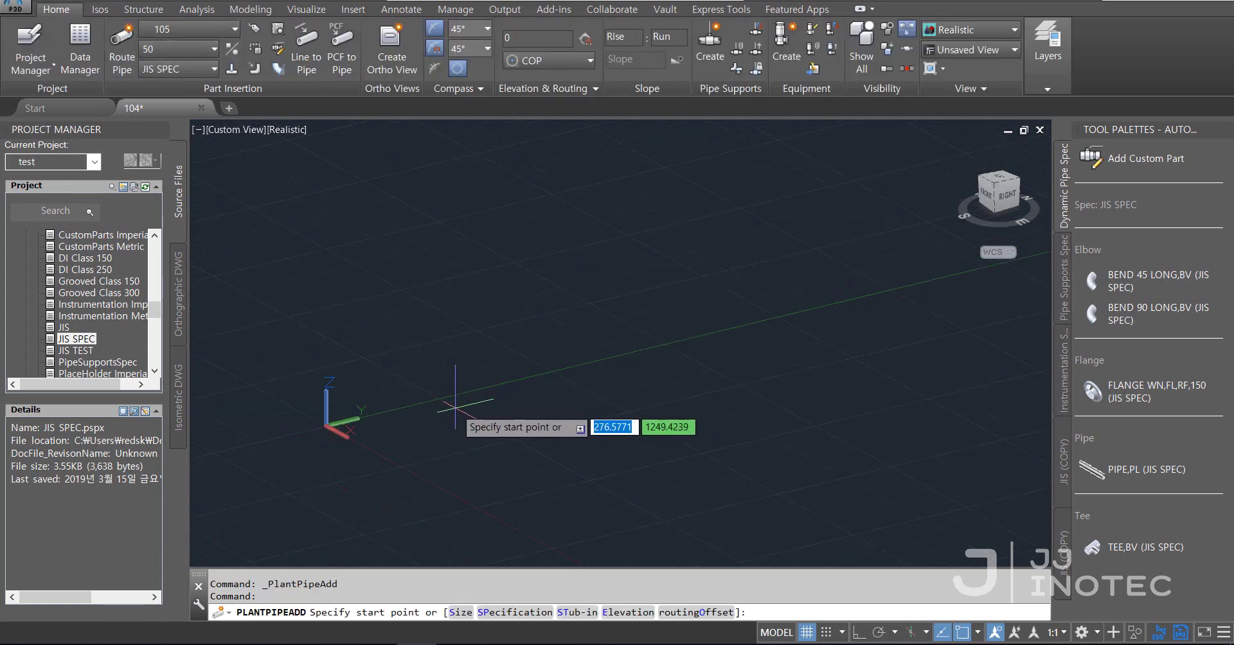
click(326, 426)
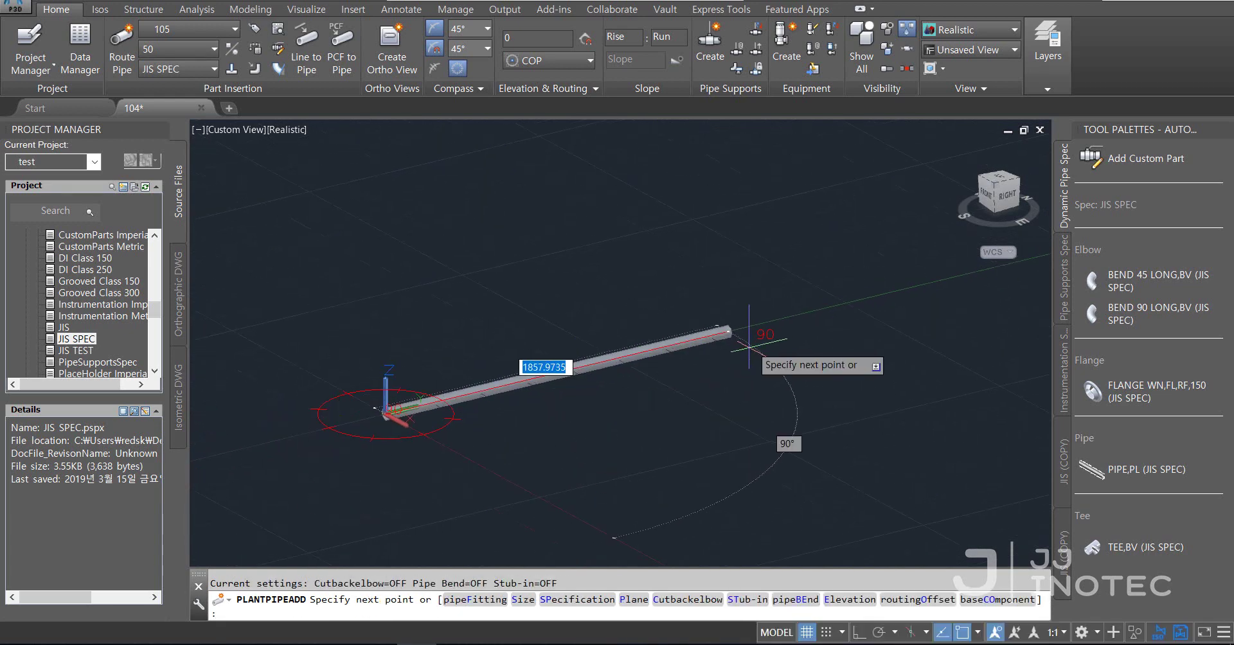
text(2)
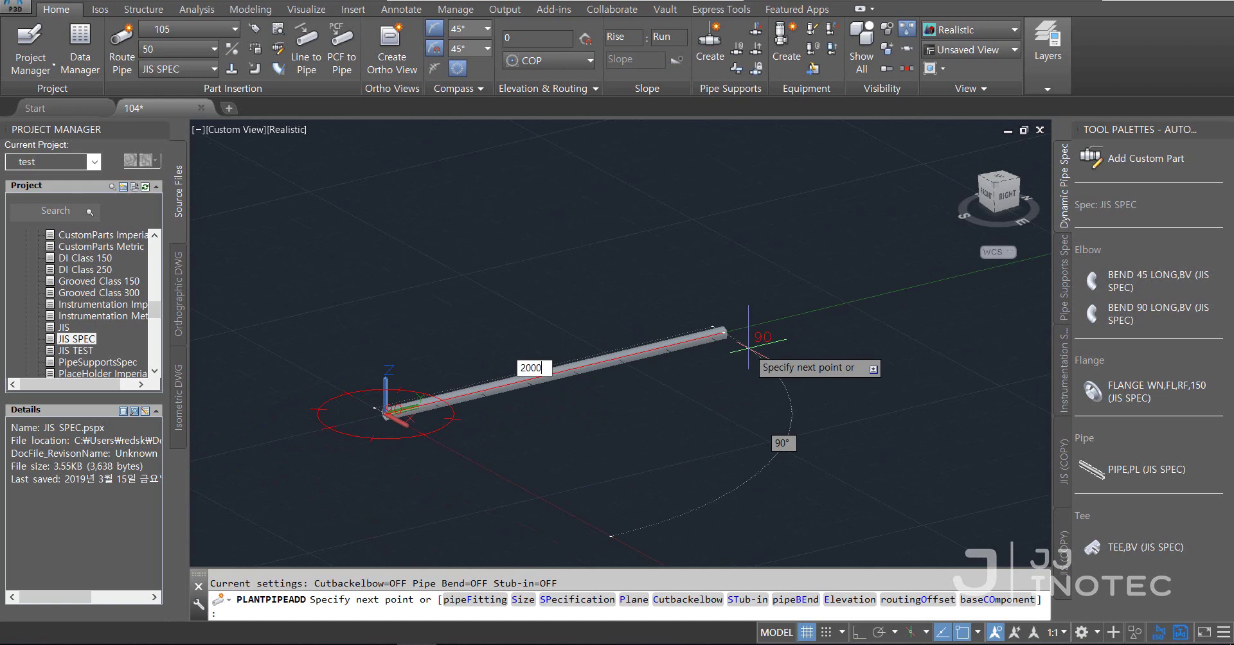
text(000)
key(Return)
right_click(719, 347)
click(759, 8)
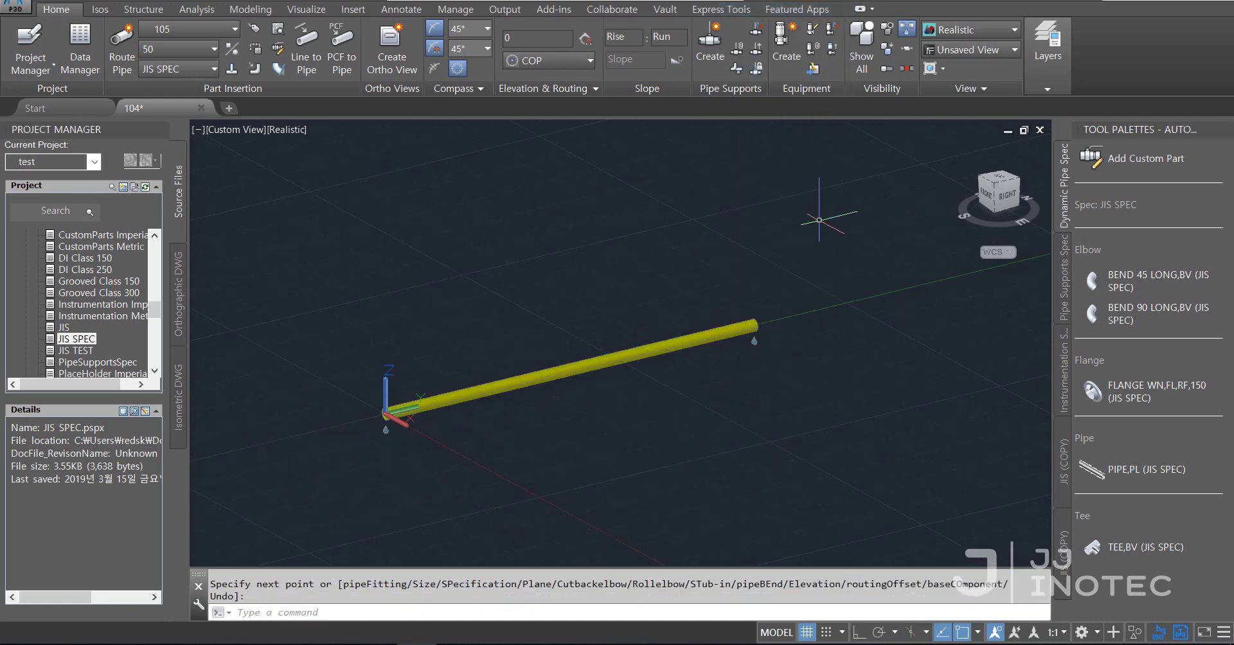
Place a FLANGE WN,FL,RF,150 from JIS SPEC on the far end of the pipe with a rotation angle of 0.
click(1151, 392)
scroll(792, 320, up, 2)
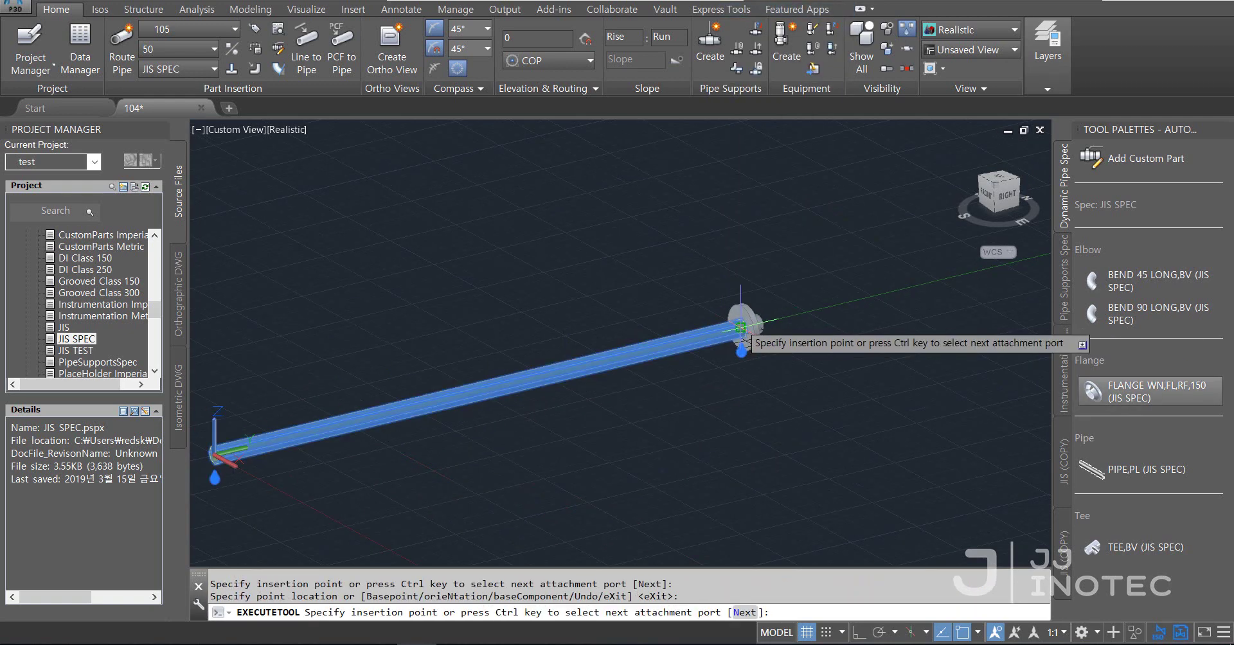
click(741, 328)
text(0)
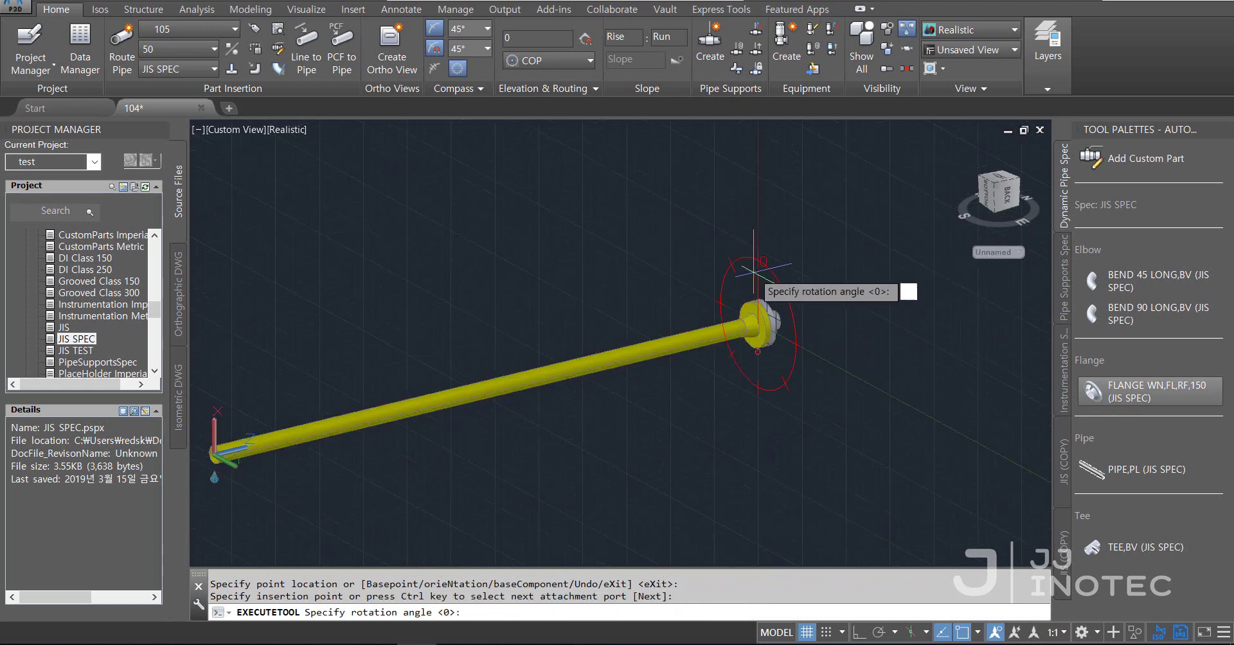
key(Return)
right_click(796, 251)
click(817, 262)
scroll(787, 305, up, 3)
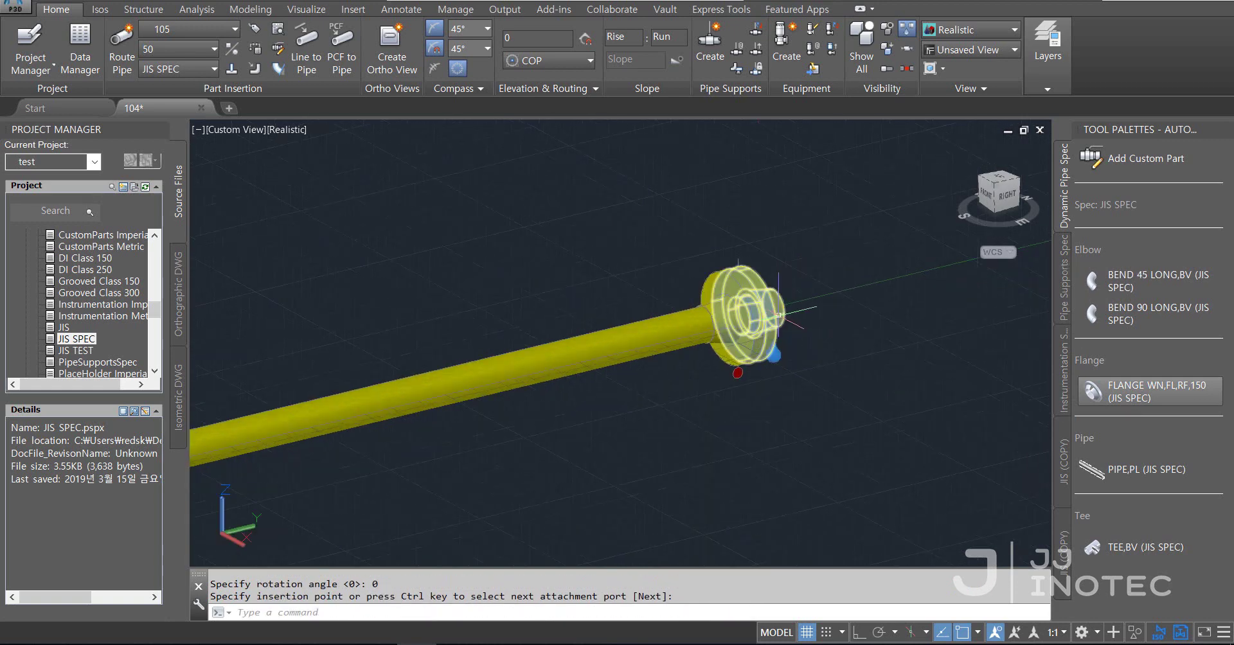
Continue the line with a short pipe from the open end of the flange joint along the Y axis.
click(787, 304)
middle_drag(803, 299, 619, 314)
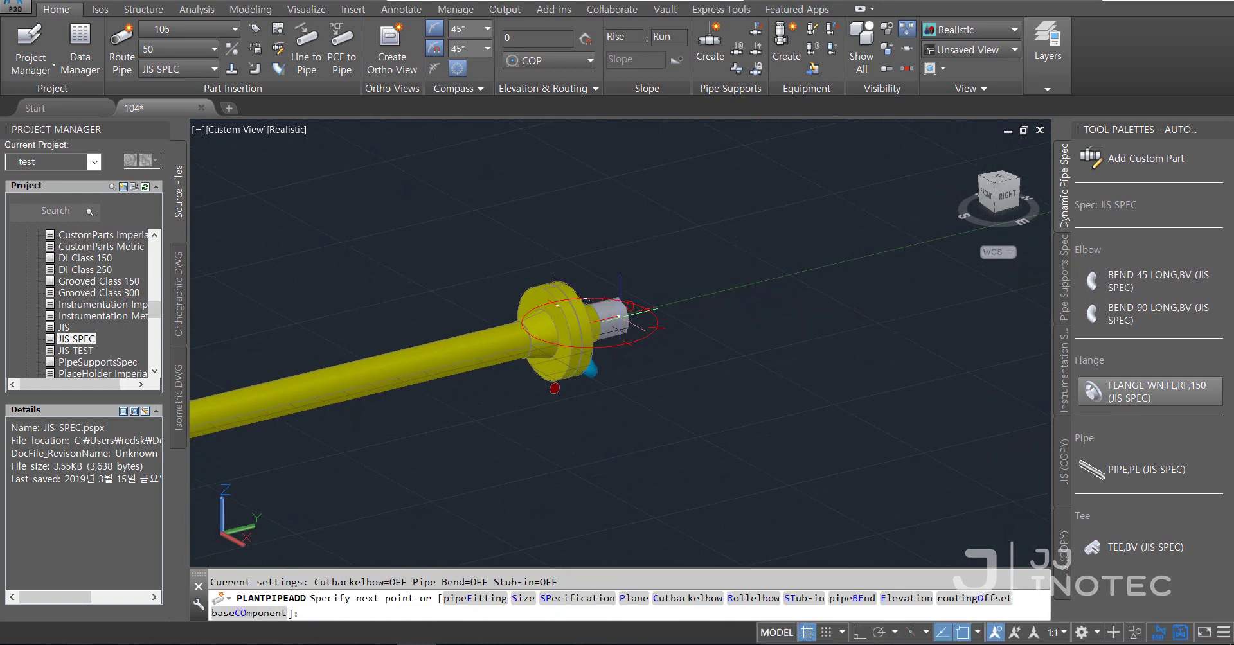
click(732, 288)
right_click(740, 244)
click(765, 253)
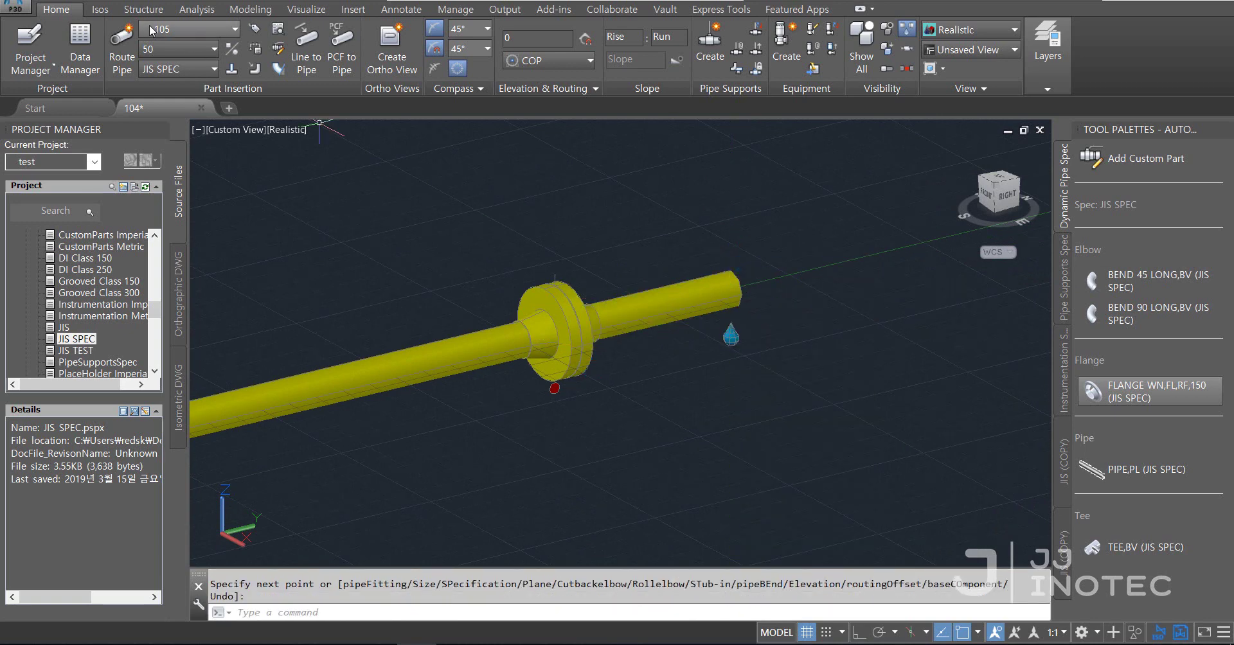
Create a production isometric of line 105 with the Check_A2 iso style.
click(99, 10)
click(59, 43)
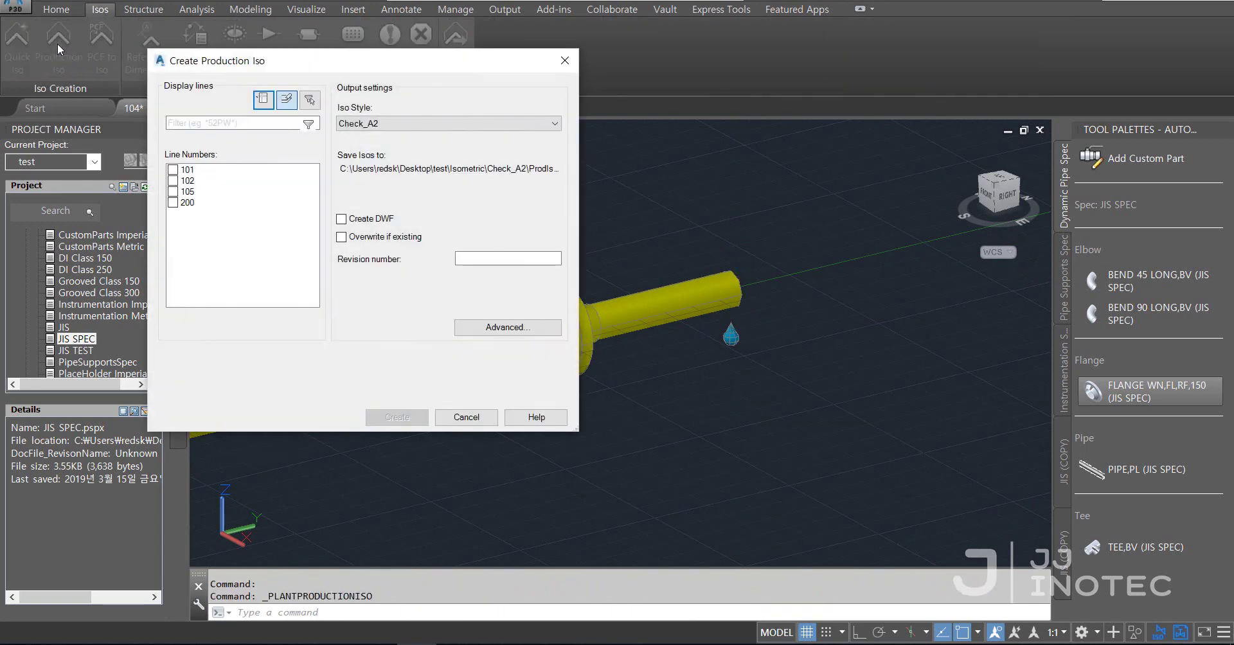
click(173, 191)
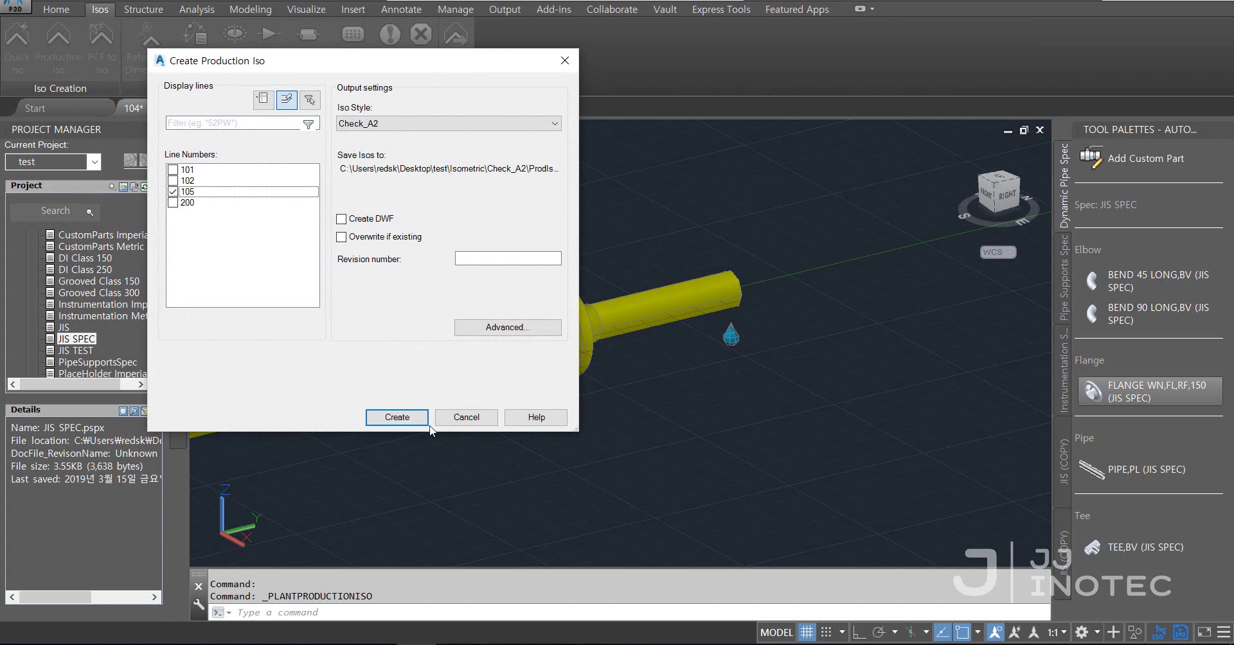
click(418, 419)
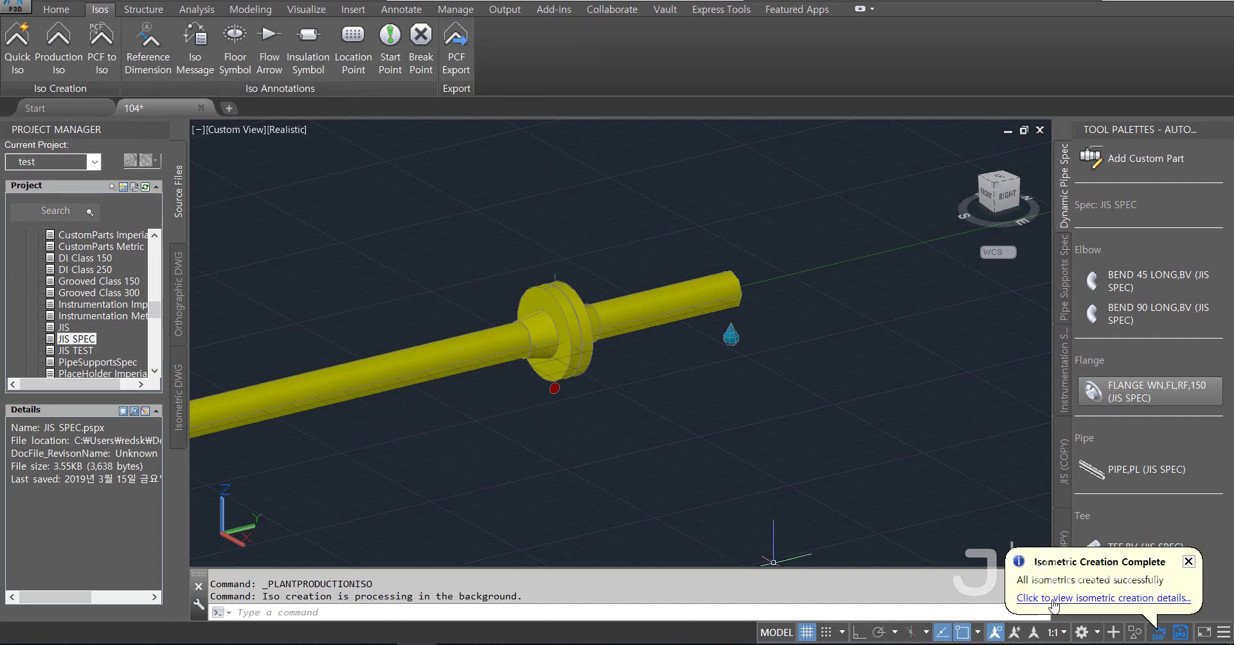
Open isometric drawing 105 (2) from the creation results and examine the gasket row in its bill of materials.
click(1053, 599)
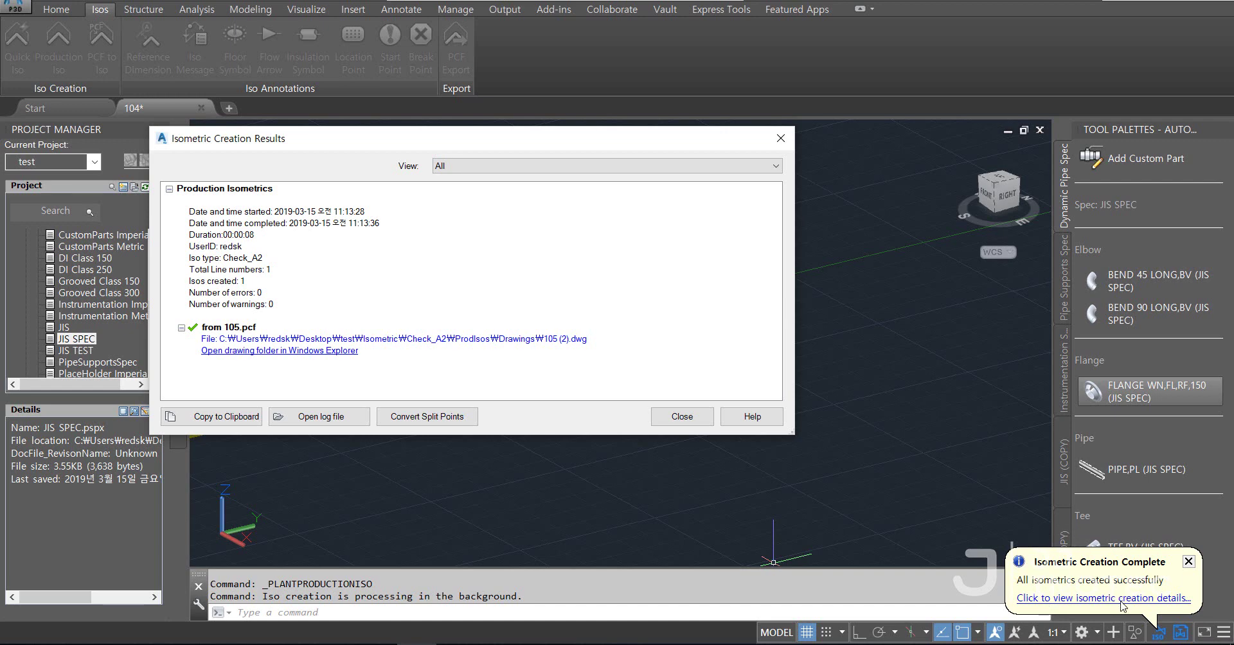
click(578, 350)
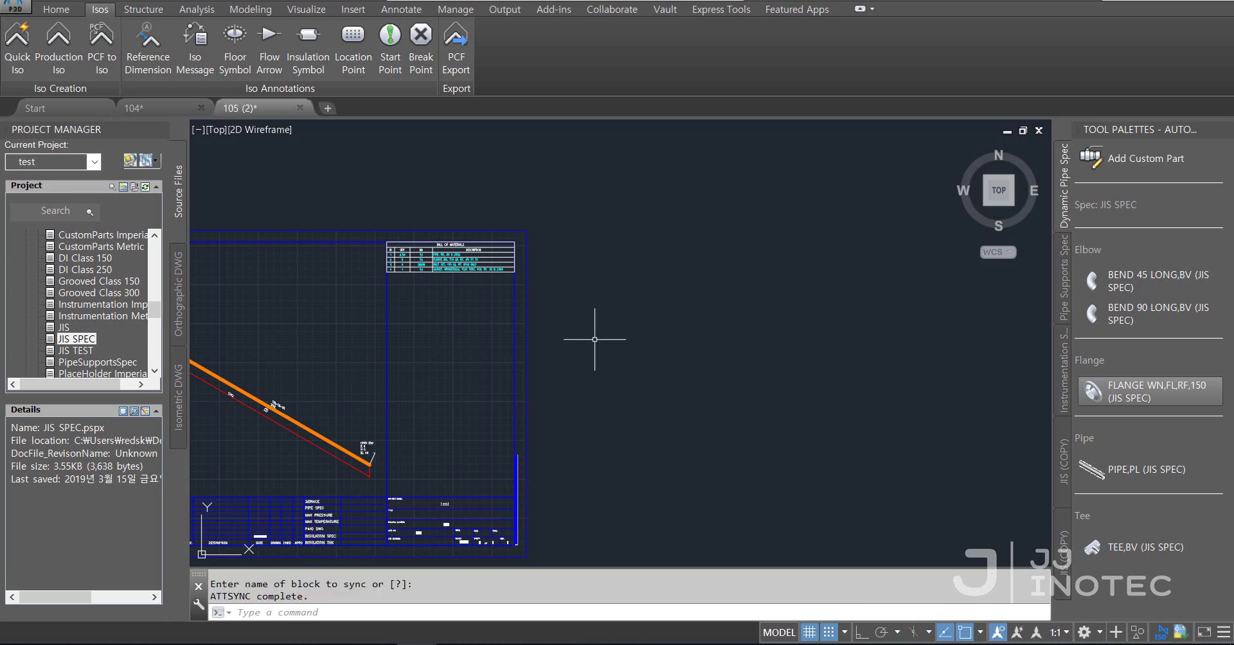
scroll(487, 301, up, 4)
scroll(486, 301, up, 4)
click(553, 354)
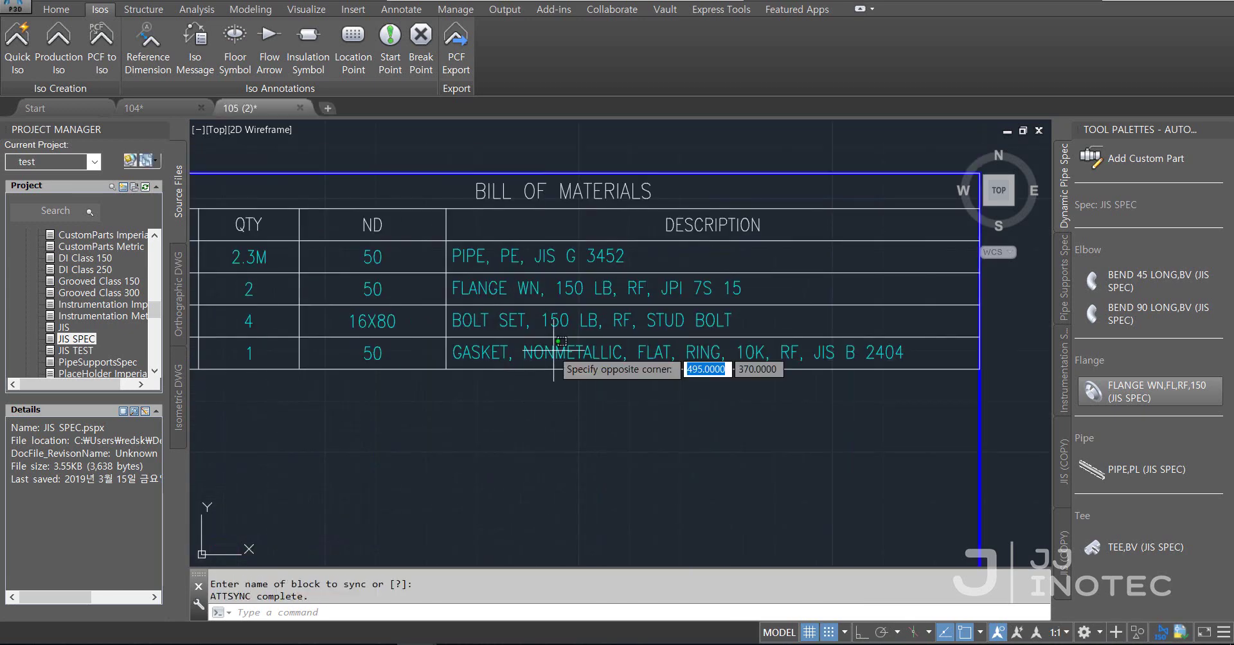